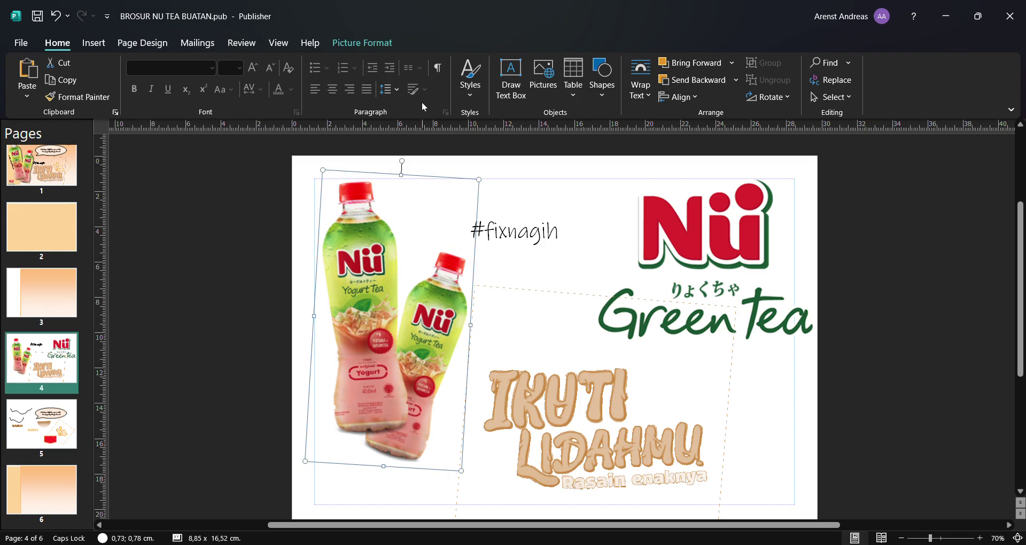
# Paste the copied two-bottle yogurt tea picture onto page 6.
pyautogui.click(28, 478)
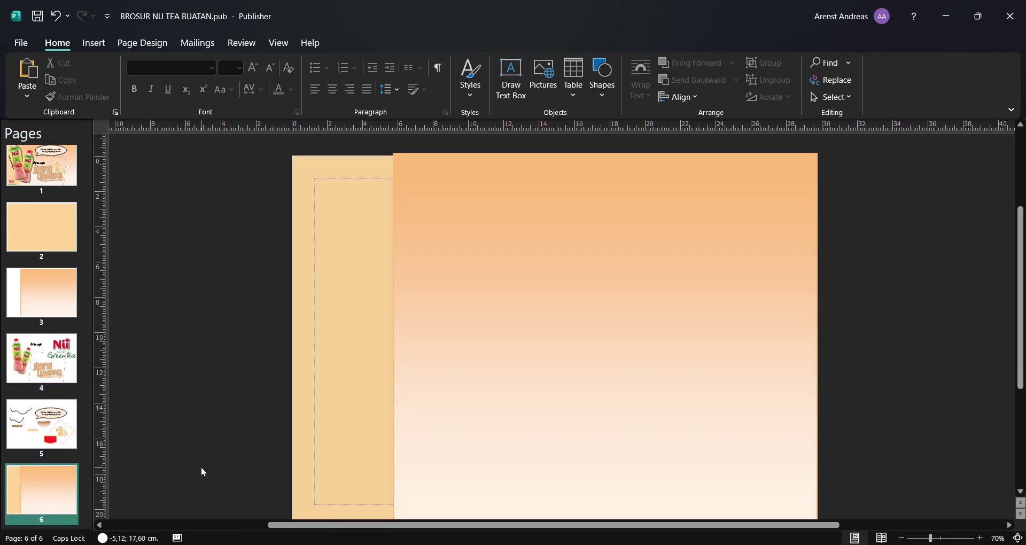
pyautogui.hotkey('ctrl', 'v')
pyautogui.click(586, 279)
pyautogui.moveTo(616, 164); pyautogui.dragTo(611, 164)
pyautogui.click(378, 280)
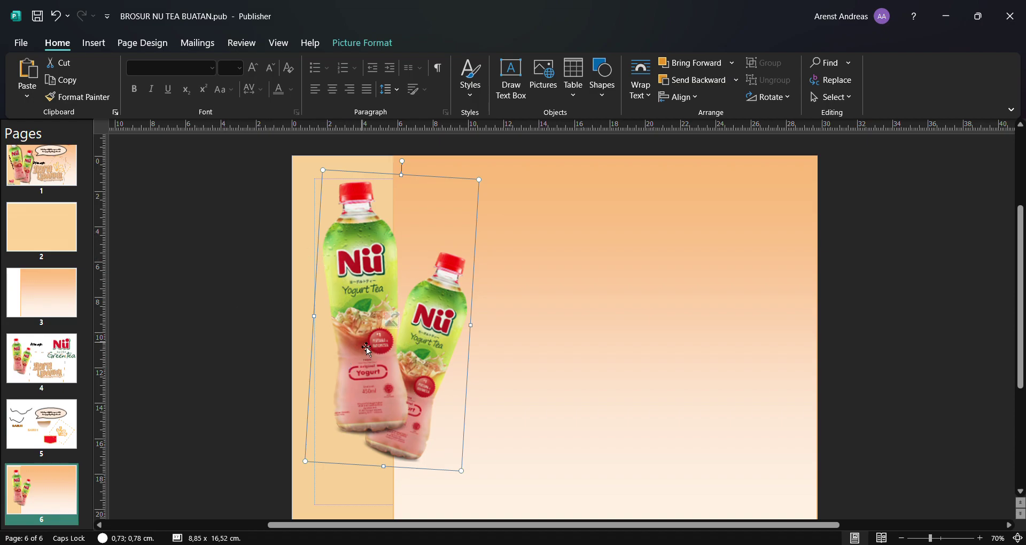
# Shift the pasted bottle picture down to about 0,73; 1,36 cm and turn it into a translucent gray silhouette.
pyautogui.moveTo(366, 348); pyautogui.dragTo(366, 356)
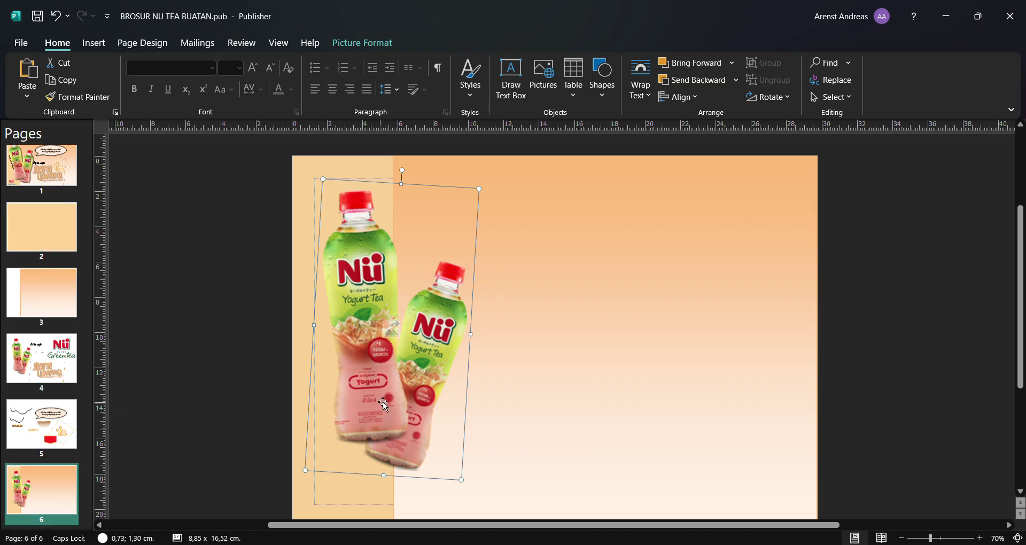
pyautogui.moveTo(368, 373); pyautogui.dragTo(369, 375)
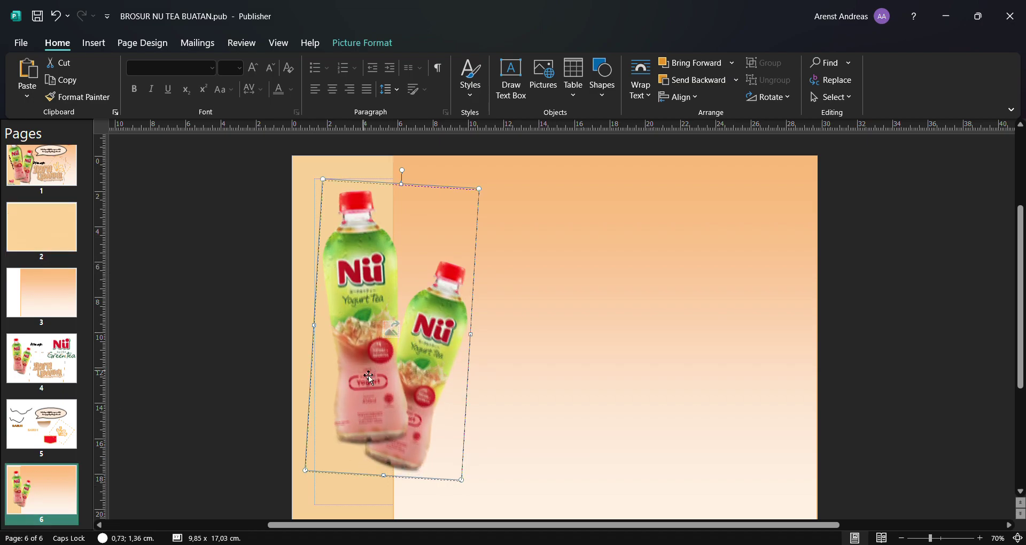
pyautogui.click(361, 46)
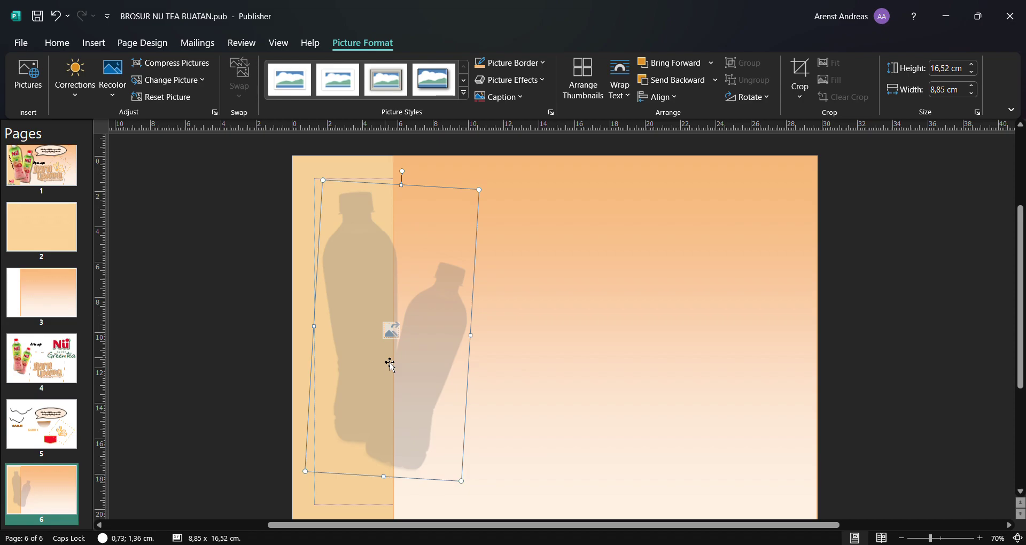
# Copy the bottle picture from page 4 onto page 6 and place it at about 0,21; 0,90 cm, offset up and left from the silhouette.
pyautogui.click(42, 366)
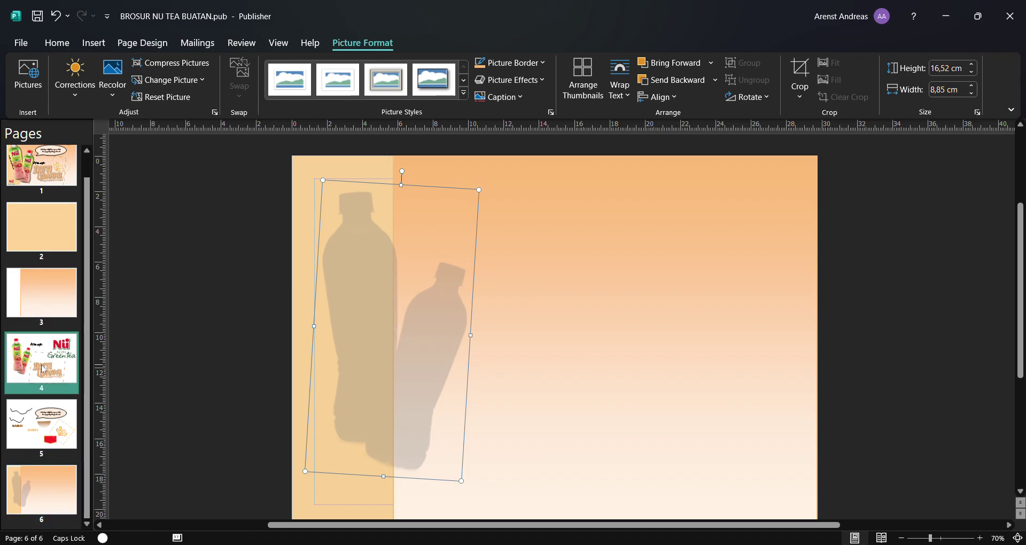
pyautogui.click(337, 286)
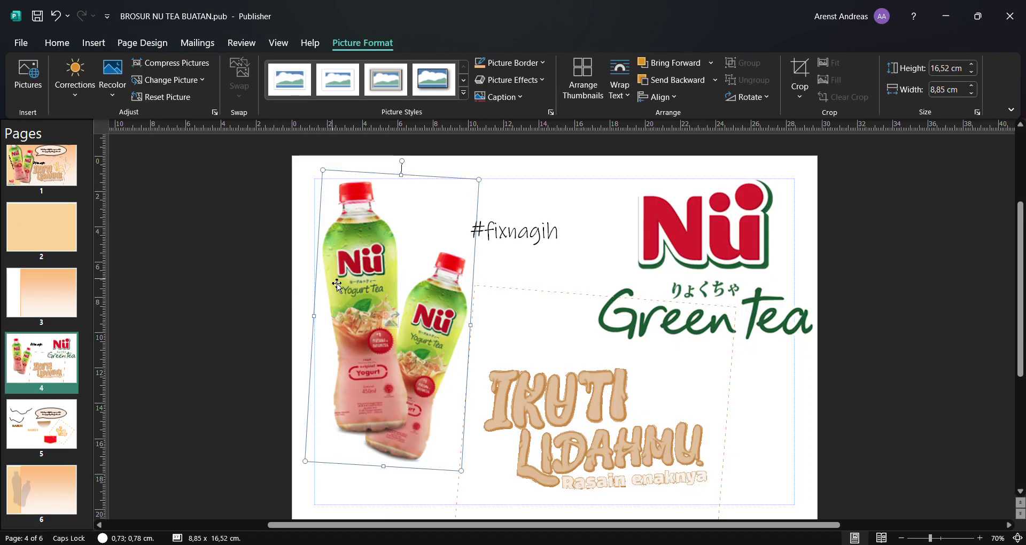
pyautogui.hotkey('ctrl', 'c')
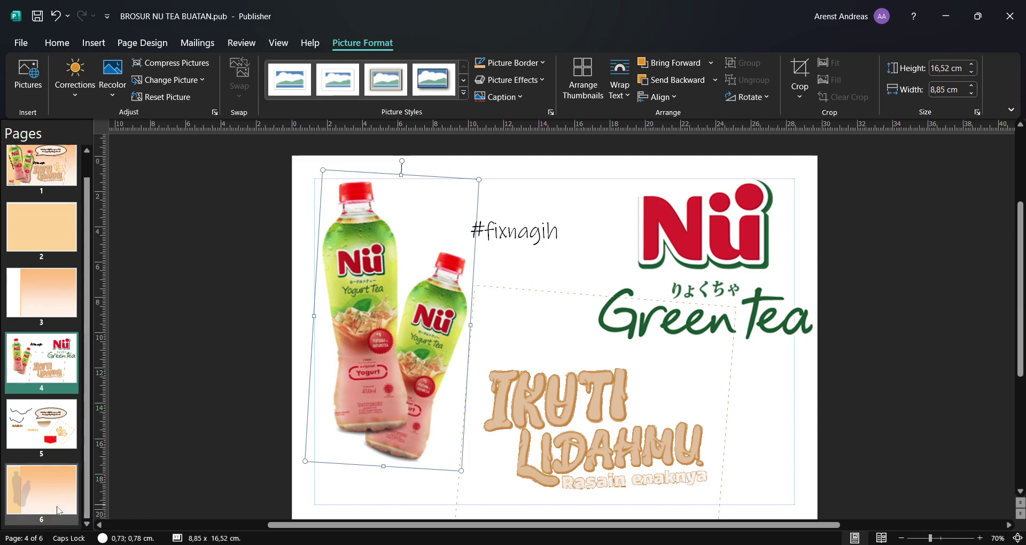
pyautogui.click(47, 499)
pyautogui.hotkey('ctrl', 'v')
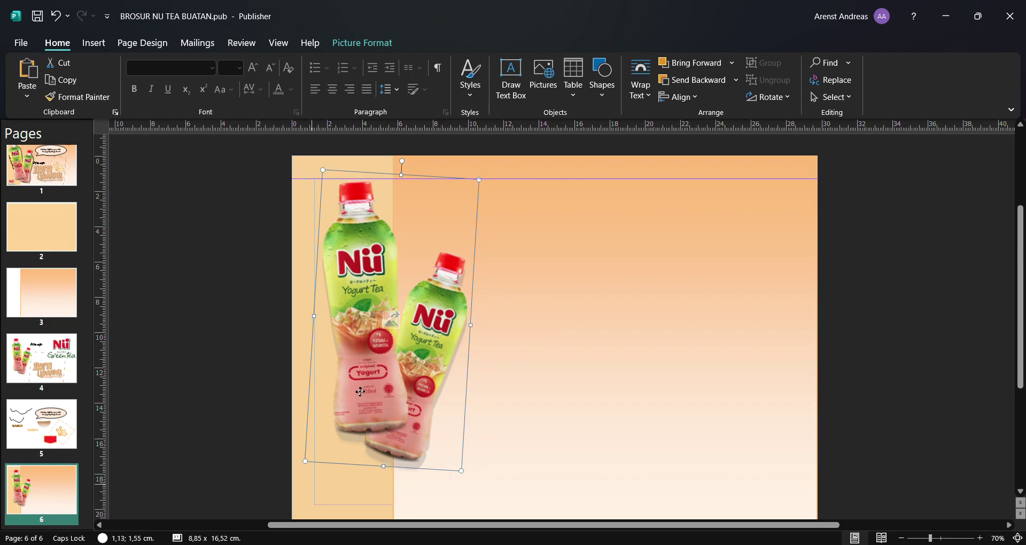
pyautogui.hotkey('ctrl', 'v')
pyautogui.hotkey('ctrl', 'v')
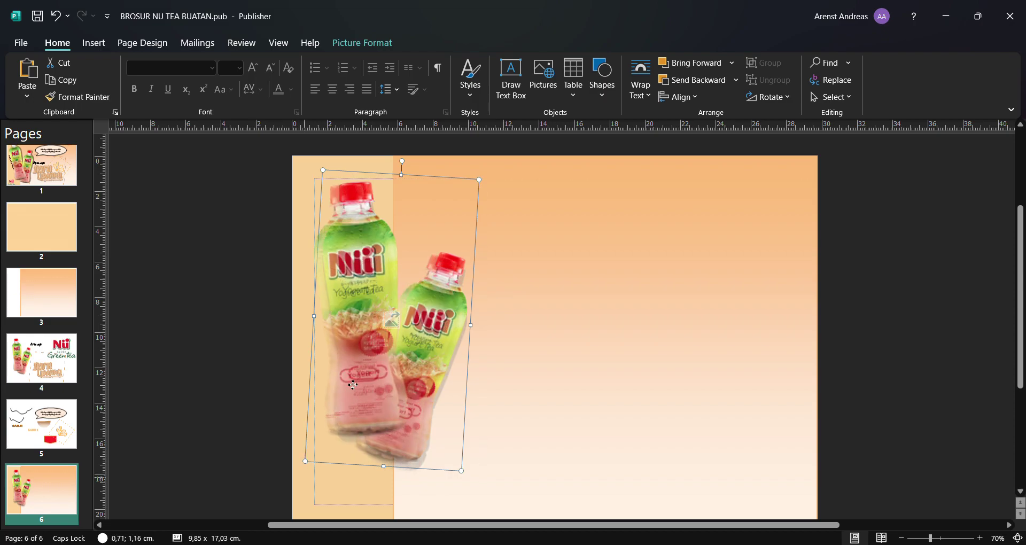
pyautogui.hotkey('ctrl', 'z')
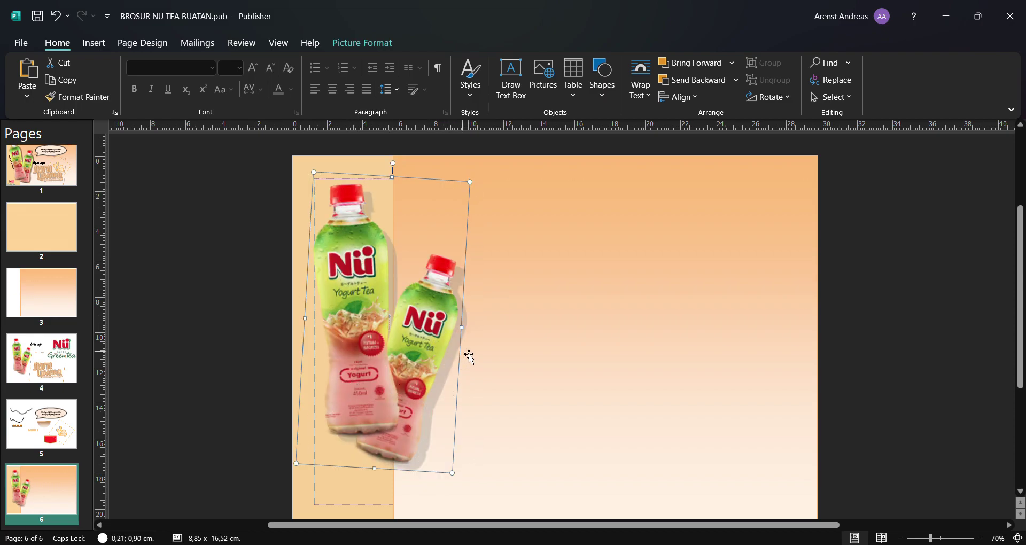
# Darken the silhouette behind the bottles slightly and compare it with the finished brochure on page 1.
pyautogui.click(470, 313)
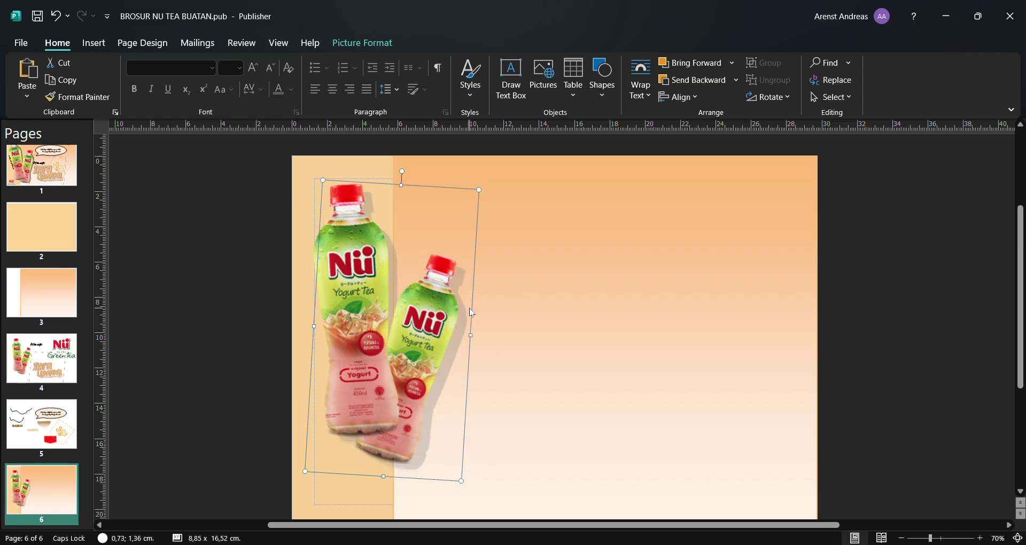
pyautogui.click(366, 47)
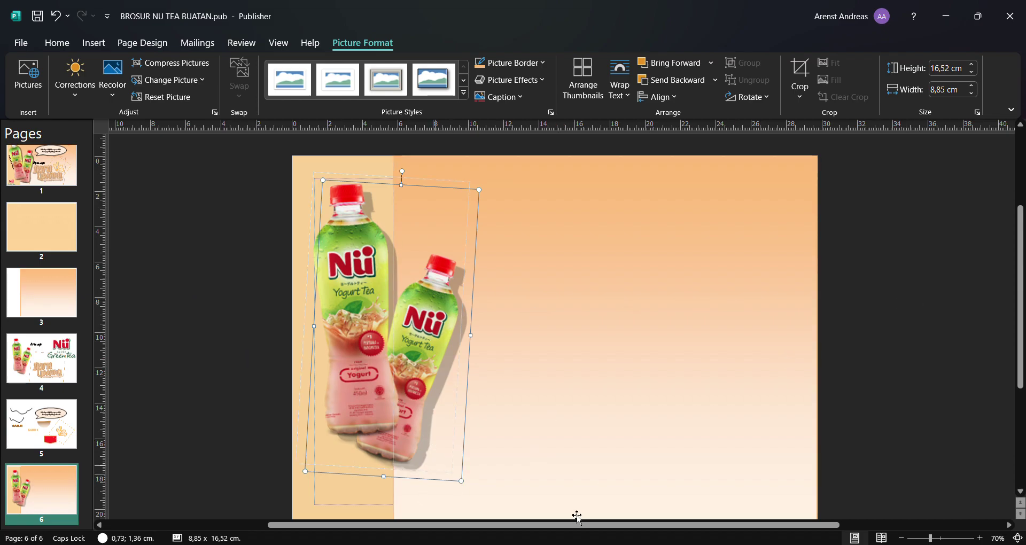
pyautogui.click(17, 167)
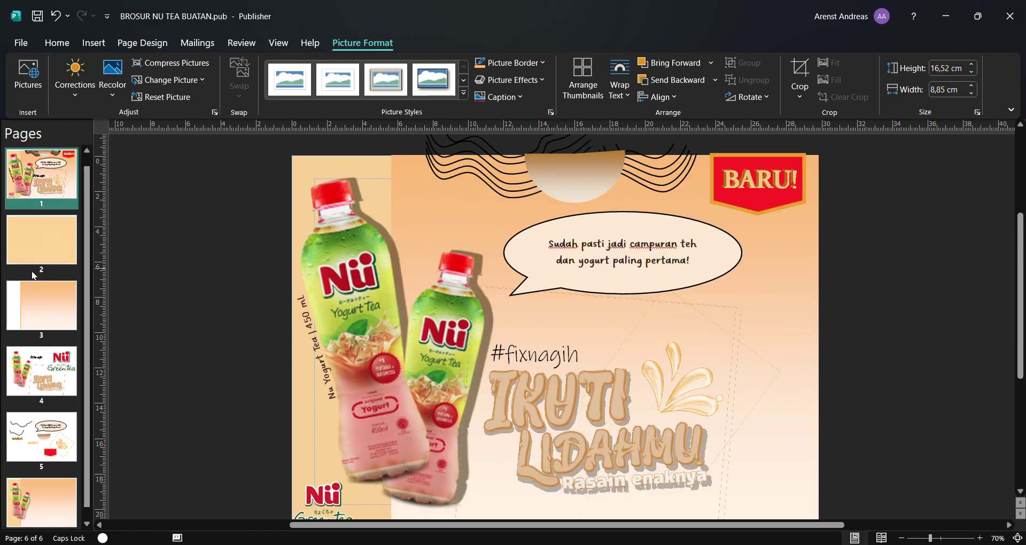
pyautogui.click(41, 502)
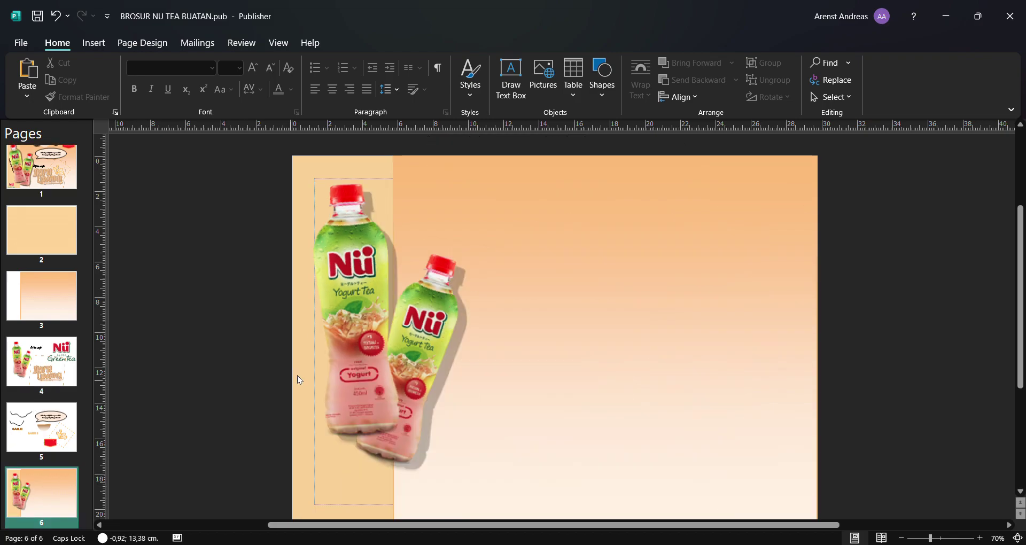
# Enlarge the full-color bottle picture on page 6 to about 9,84 x 18,35 cm.
pyautogui.scroll(-1, 259, 404)
pyautogui.click(411, 417)
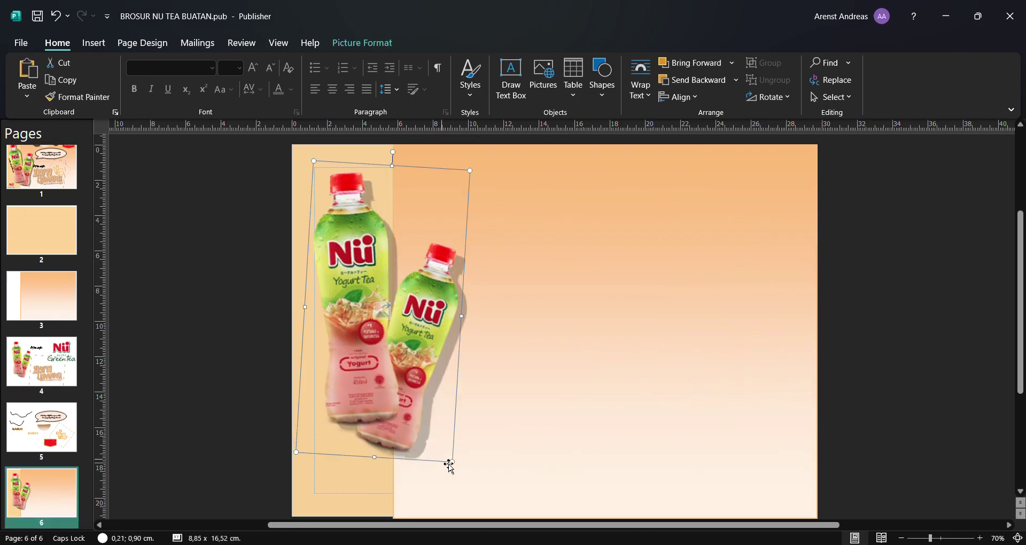
pyautogui.moveTo(458, 469); pyautogui.dragTo(468, 495)
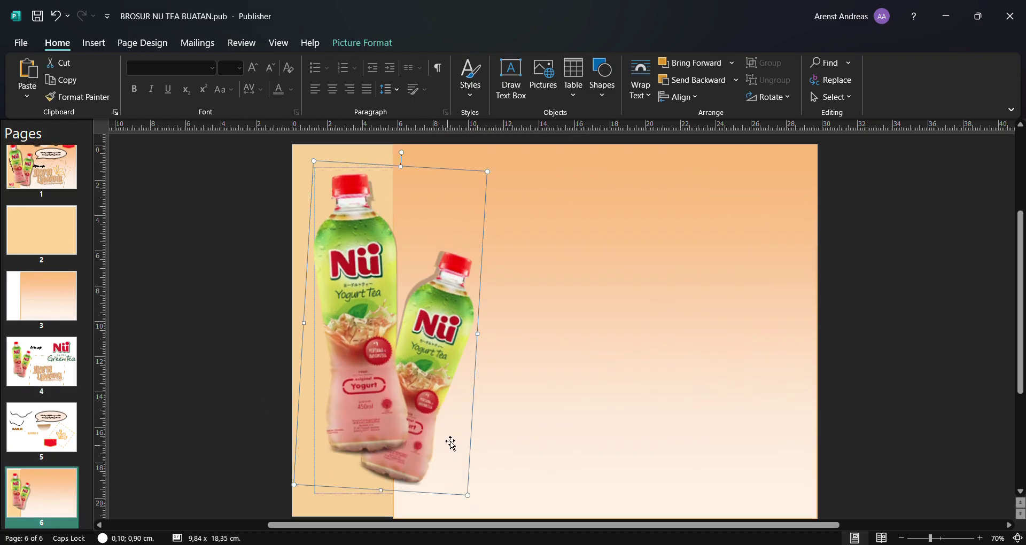
# Enlarge the silhouette to about 9,71 x 18,12 cm and place the bottle picture back over it at about 0,07; 0,81 cm.
pyautogui.moveTo(388, 352); pyautogui.dragTo(335, 350)
pyautogui.click(454, 297)
pyautogui.moveTo(464, 476); pyautogui.dragTo(484, 491)
pyautogui.click(324, 382)
pyautogui.moveTo(282, 361); pyautogui.dragTo(334, 361)
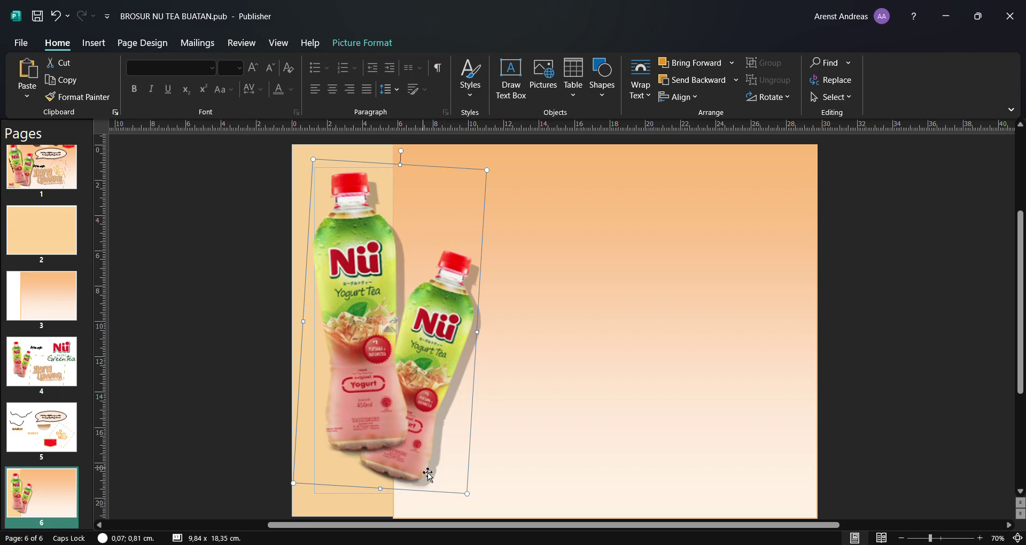
# Shorten the gradient rectangle to about 21,04 cm high so its lower edge meets the bottom of the page.
pyautogui.scroll(-1, 406, 475)
pyautogui.click(709, 422)
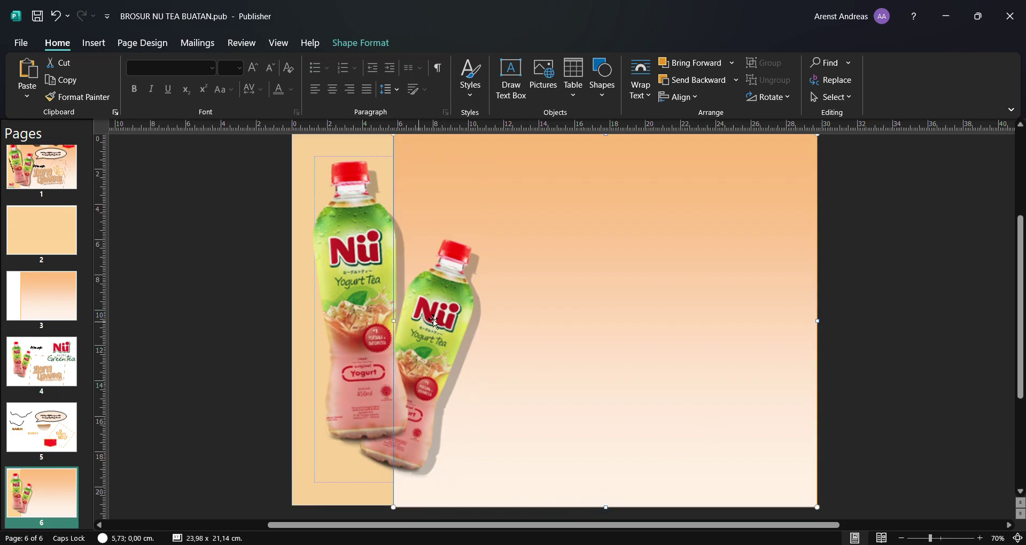
pyautogui.scroll(-1, 604, 496)
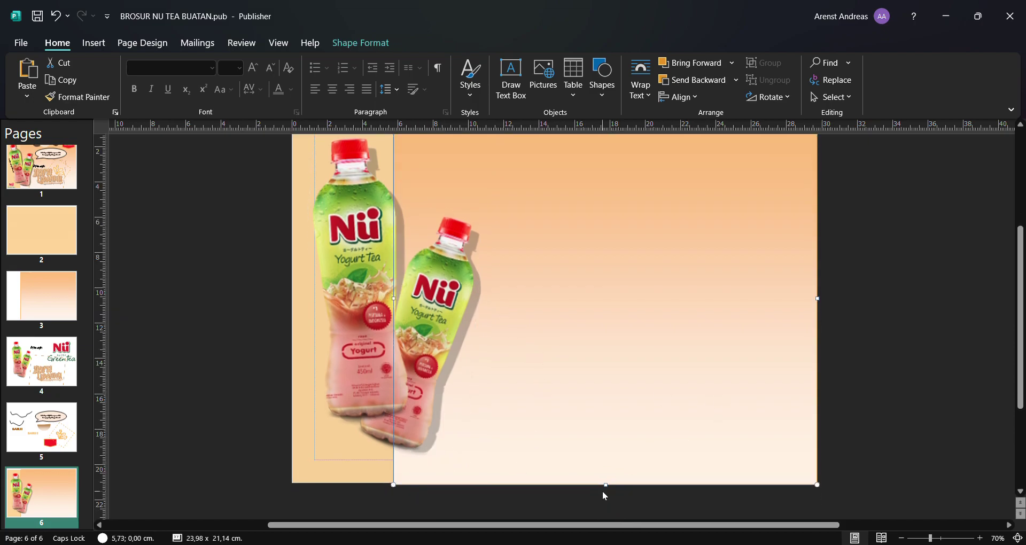
pyautogui.click(885, 320)
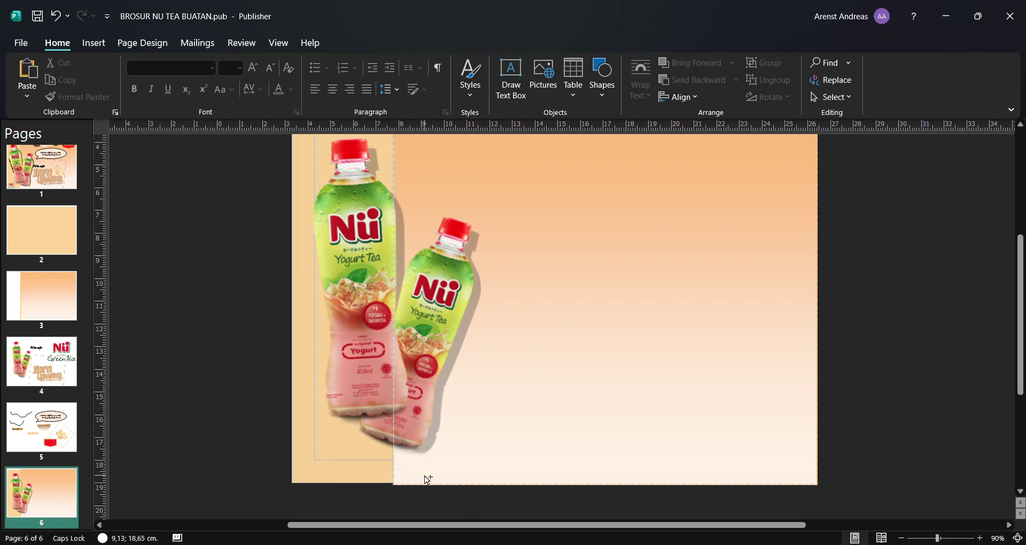
pyautogui.keyDown('ctrl'); pyautogui.scroll(2, 427, 480); pyautogui.keyUp('ctrl')
pyautogui.scroll(-2, 415, 451)
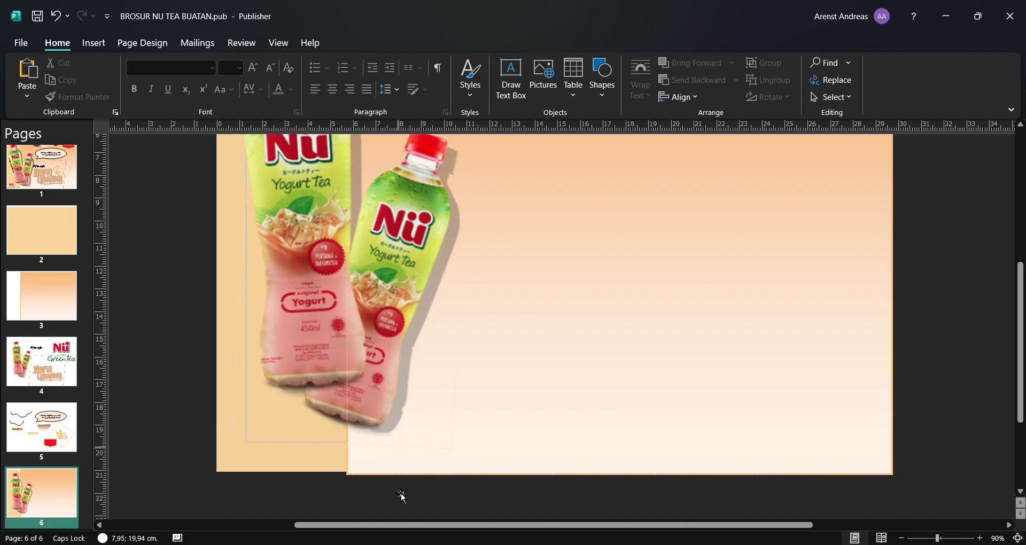
pyautogui.click(411, 450)
pyautogui.click(710, 472)
pyautogui.moveTo(620, 474); pyautogui.dragTo(630, 477)
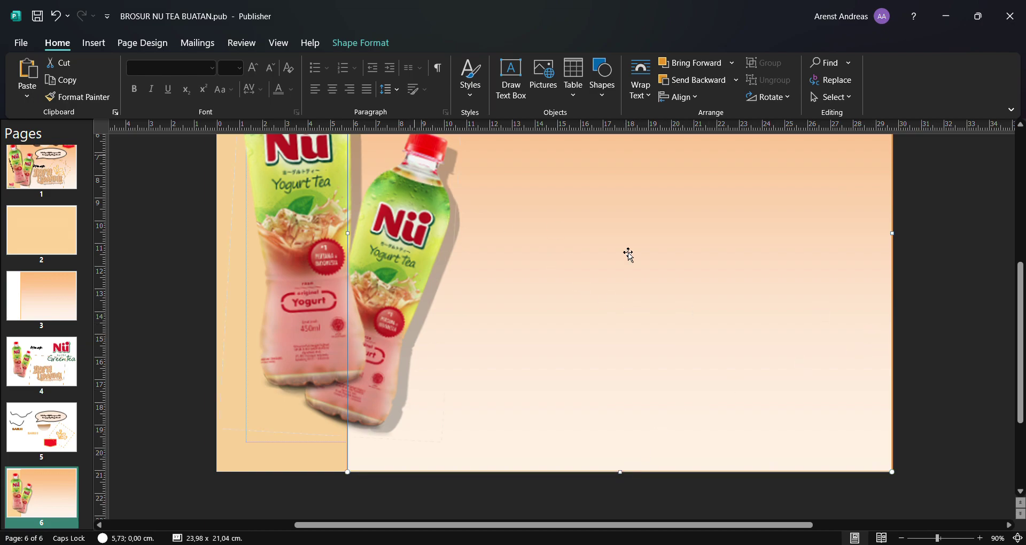
# Move the bottle picture and its silhouette onto the right part of the page, clear of the beige strip.
pyautogui.scroll(1, 413, 203)
pyautogui.scroll(3, 413, 203)
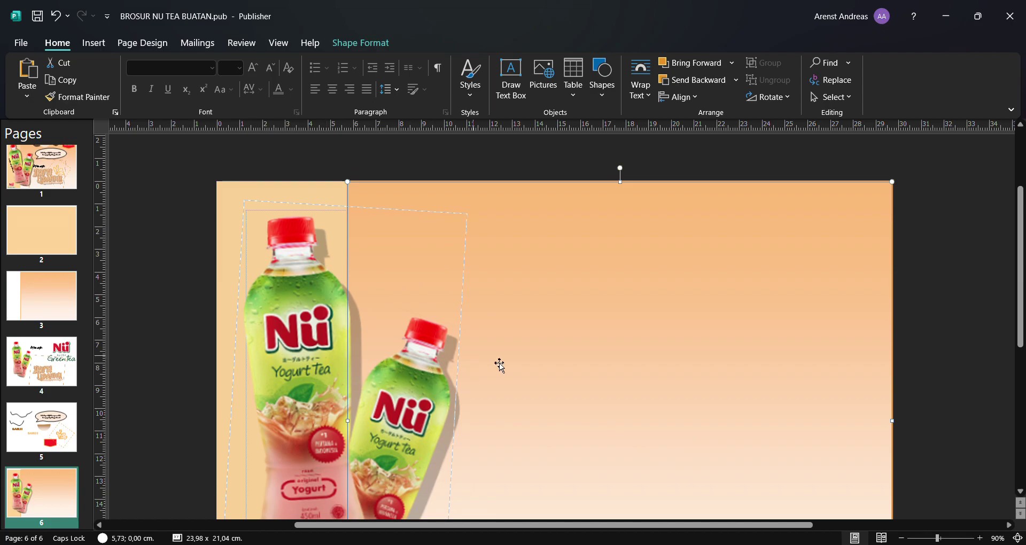
pyautogui.scroll(-2, 516, 493)
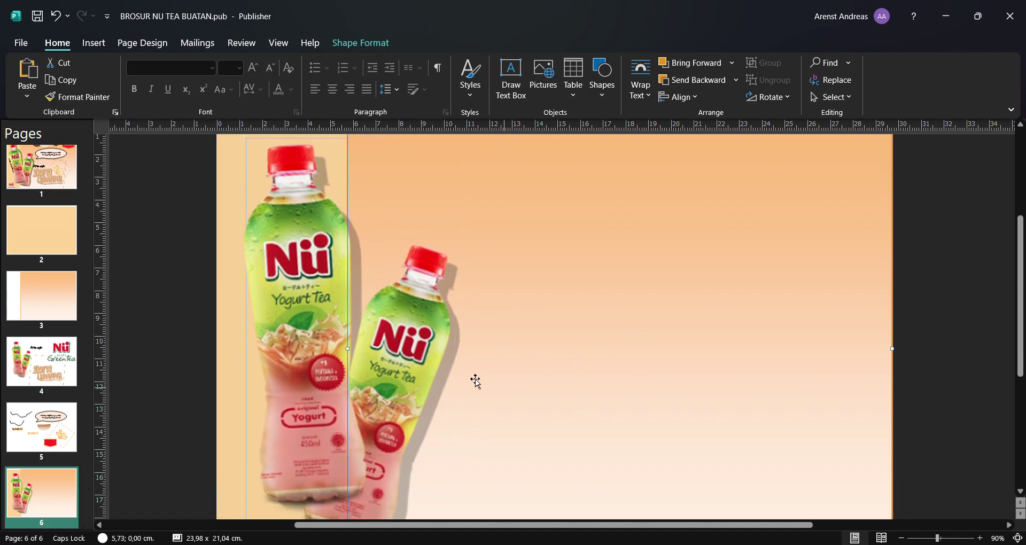
pyautogui.moveTo(289, 331); pyautogui.dragTo(690, 334)
pyautogui.moveTo(300, 296); pyautogui.dragTo(568, 284)
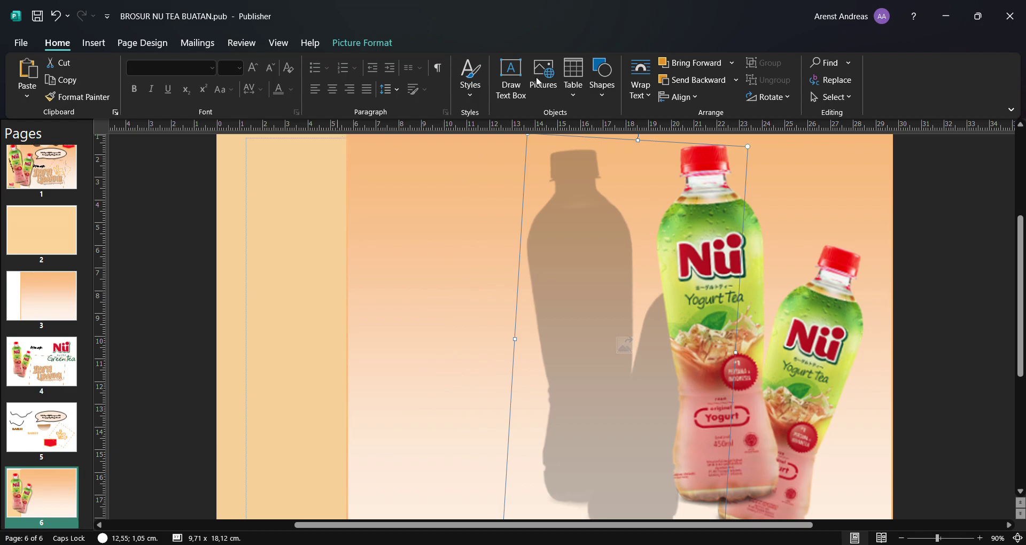
# Draw a vertical line about 21,42 cm tall between the beige strip and the gradient, with a thick brown-orange outline.
pyautogui.click(599, 90)
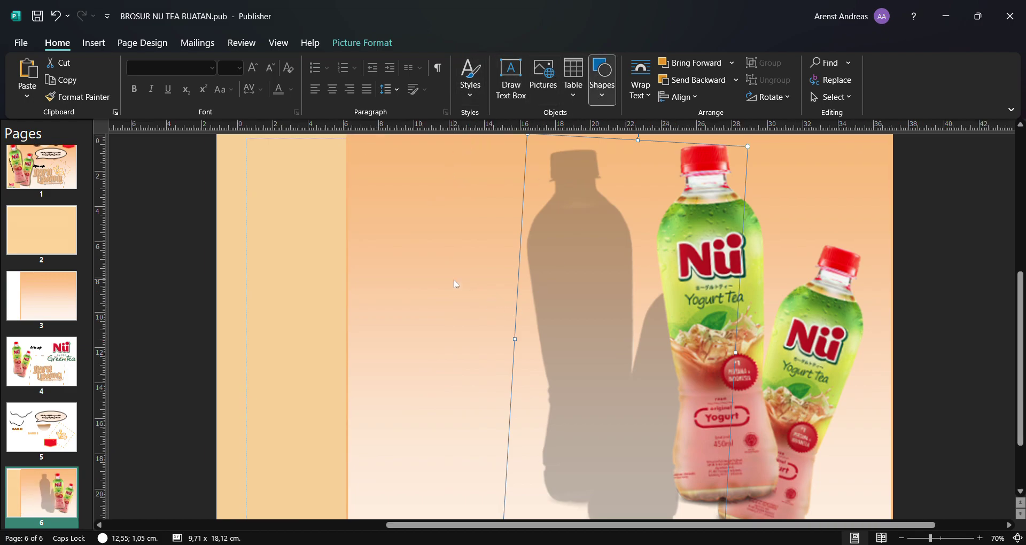
pyautogui.keyDown('ctrl'); pyautogui.scroll(-4, 453, 280); pyautogui.keyUp('ctrl')
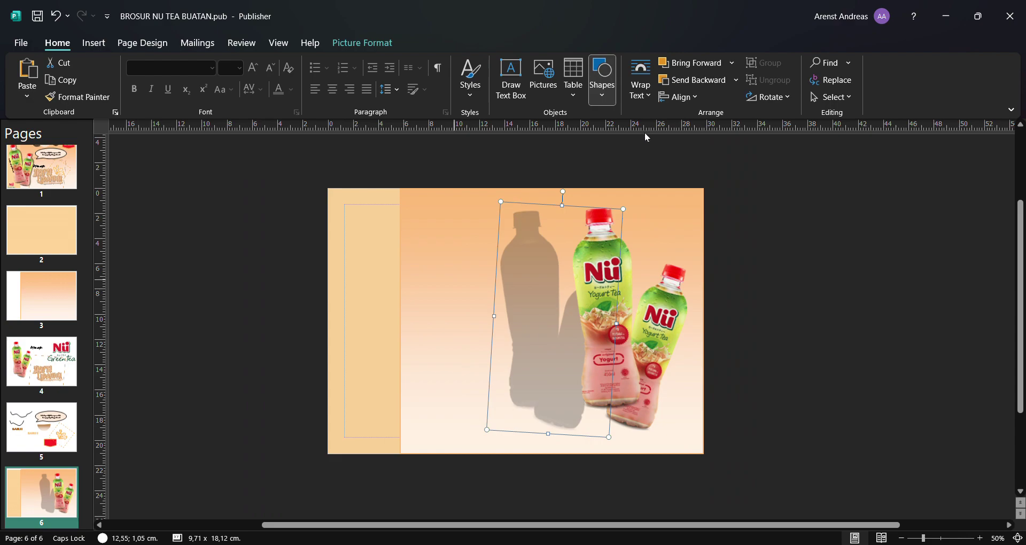
pyautogui.moveTo(404, 196); pyautogui.dragTo(409, 464)
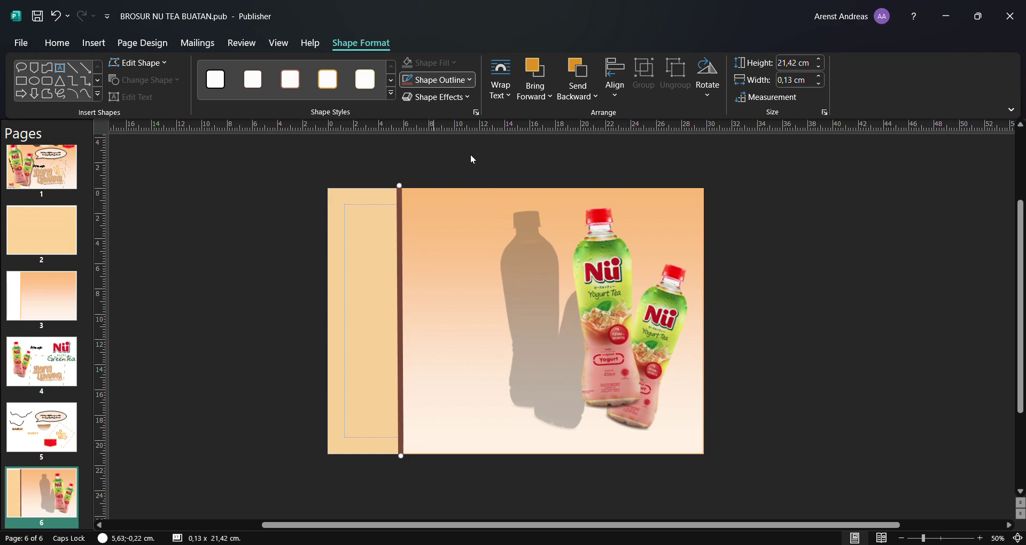
# Move the silhouette back to about -0,01; 1,05 cm and the bottle picture to about 0,16; 0,94 cm, both over the dividing line.
pyautogui.click(532, 372)
pyautogui.moveTo(534, 373); pyautogui.dragTo(376, 371)
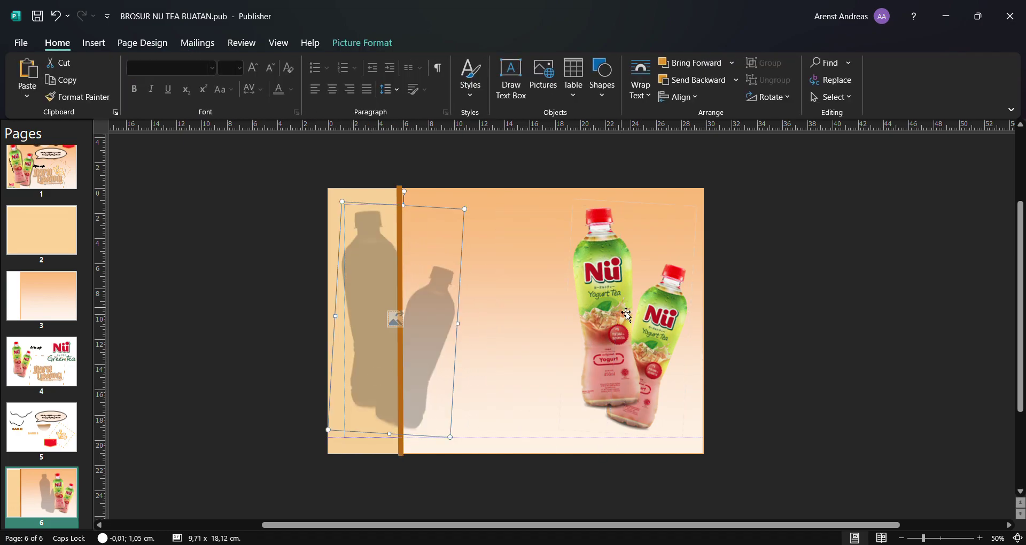
pyautogui.click(628, 340)
pyautogui.moveTo(628, 341); pyautogui.dragTo(401, 345)
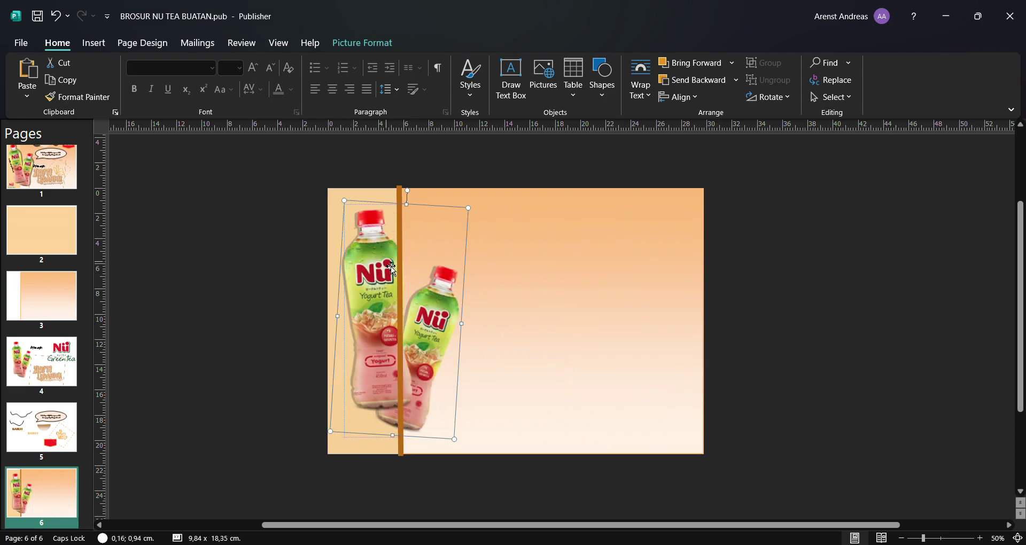
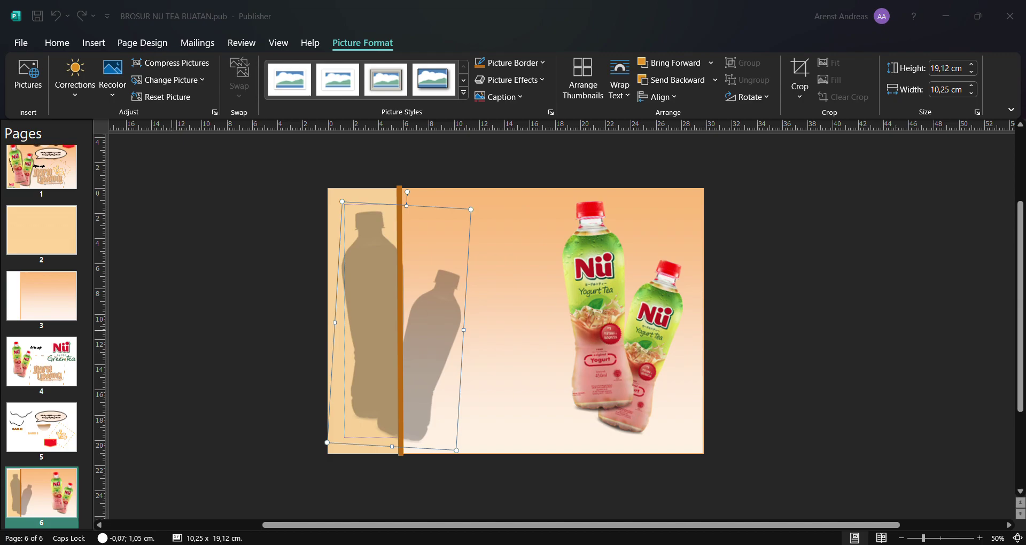
# Try resetting the silhouette picture on page 6, and undo the reset.
pyautogui.press('Return')
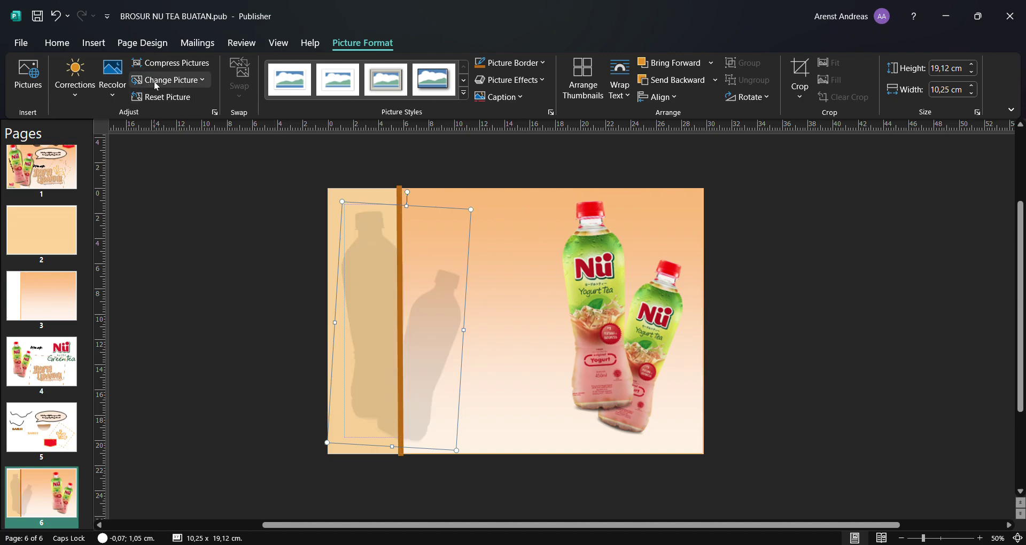
pyautogui.click(164, 97)
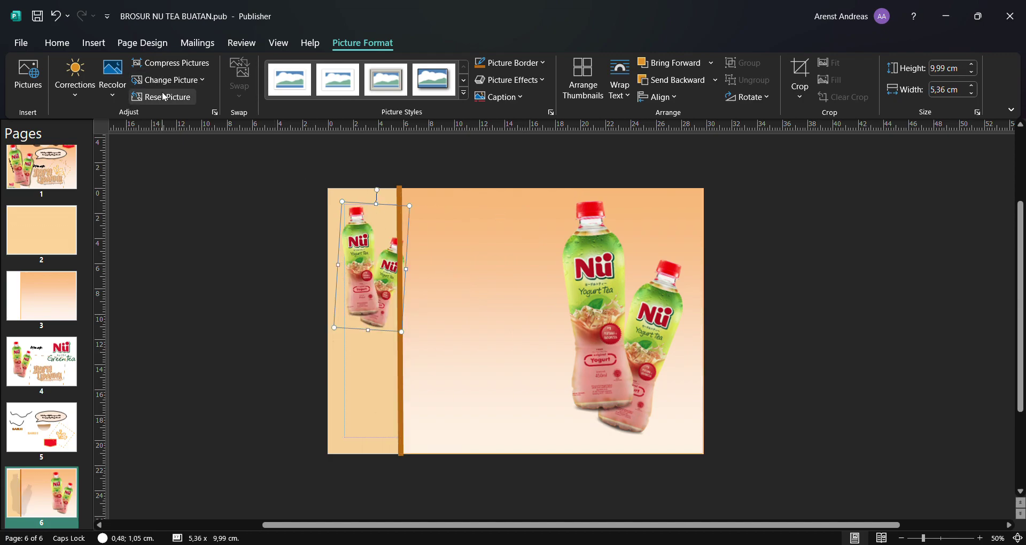
pyautogui.click(55, 16)
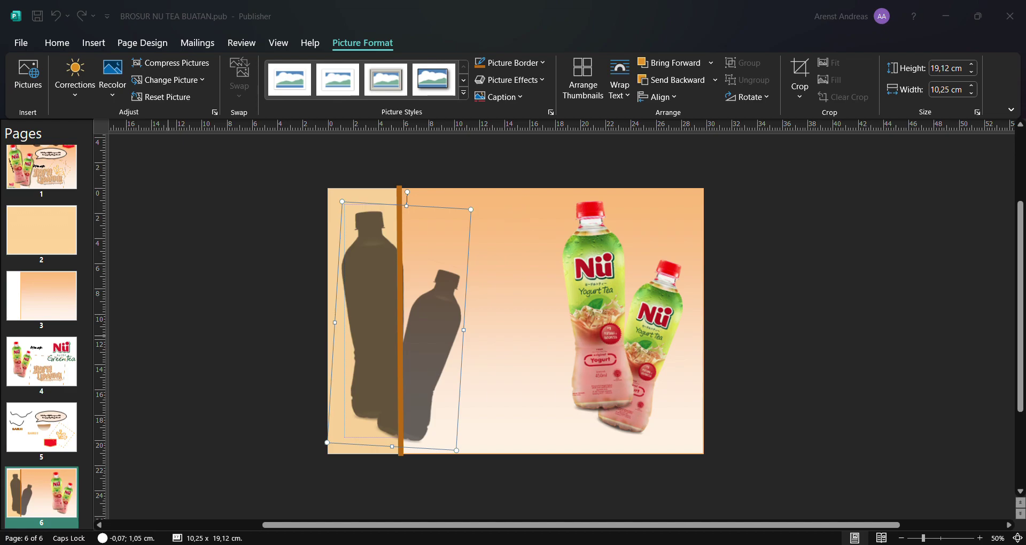
# Move the bottle picture back over its silhouette to about -0,55; 1,28 cm, leaving the silhouette offset as a shadow.
pyautogui.click(550, 232)
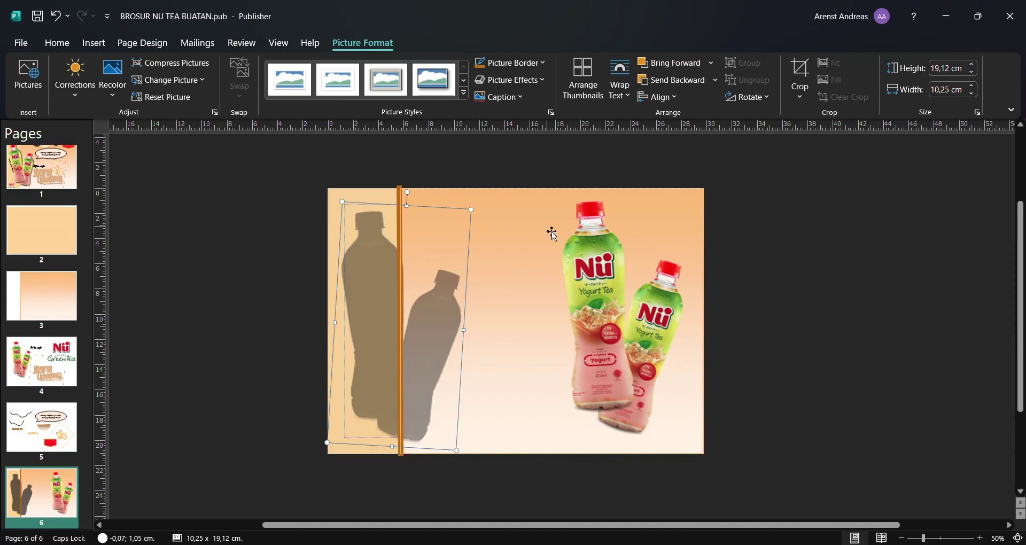
pyautogui.click(614, 319)
pyautogui.moveTo(614, 320); pyautogui.dragTo(394, 332)
pyautogui.click(823, 326)
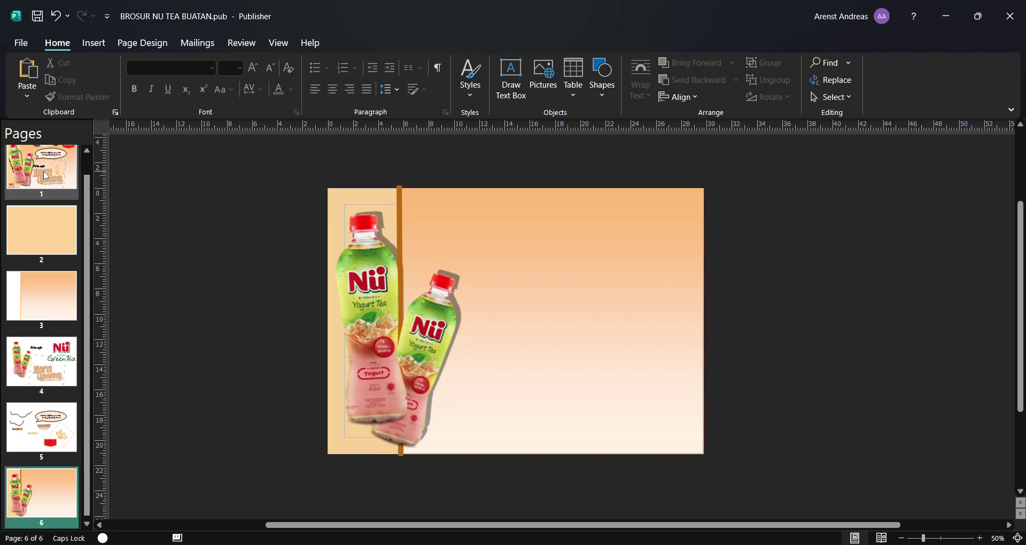
# Copy the Nü Green Tea logo from page 4 and paste it onto page 6.
pyautogui.click(36, 379)
pyautogui.click(647, 275)
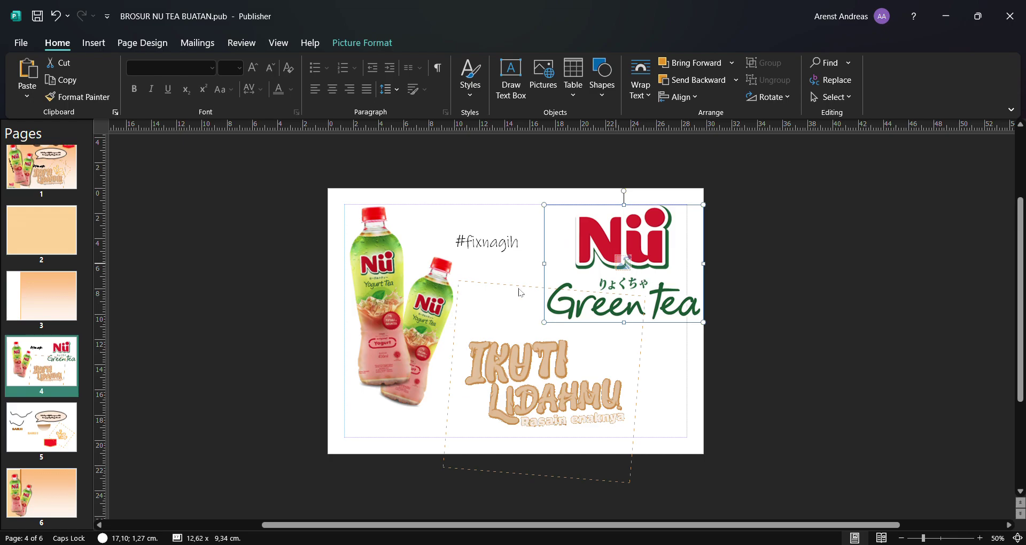
pyautogui.click(25, 479)
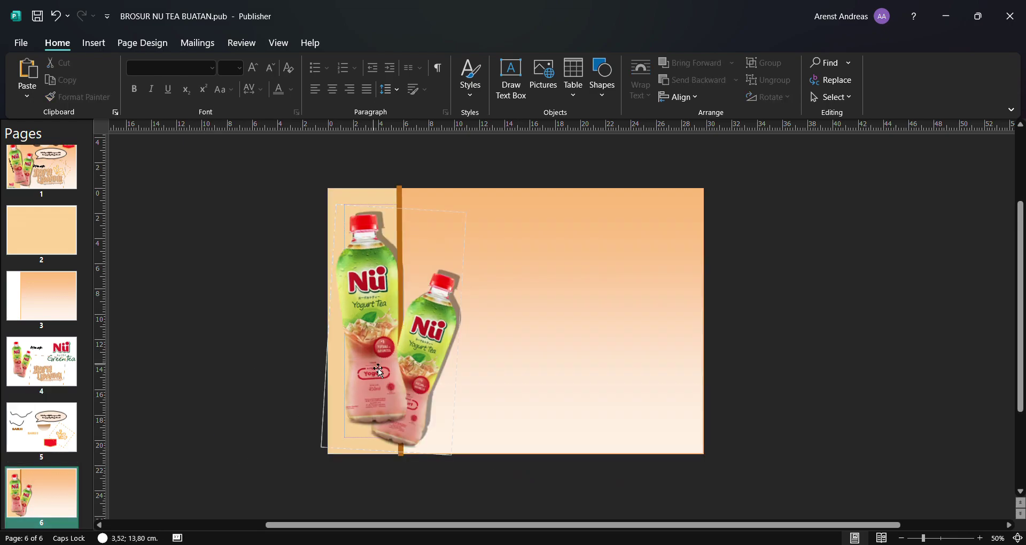
pyautogui.hotkey('ctrl', 'v')
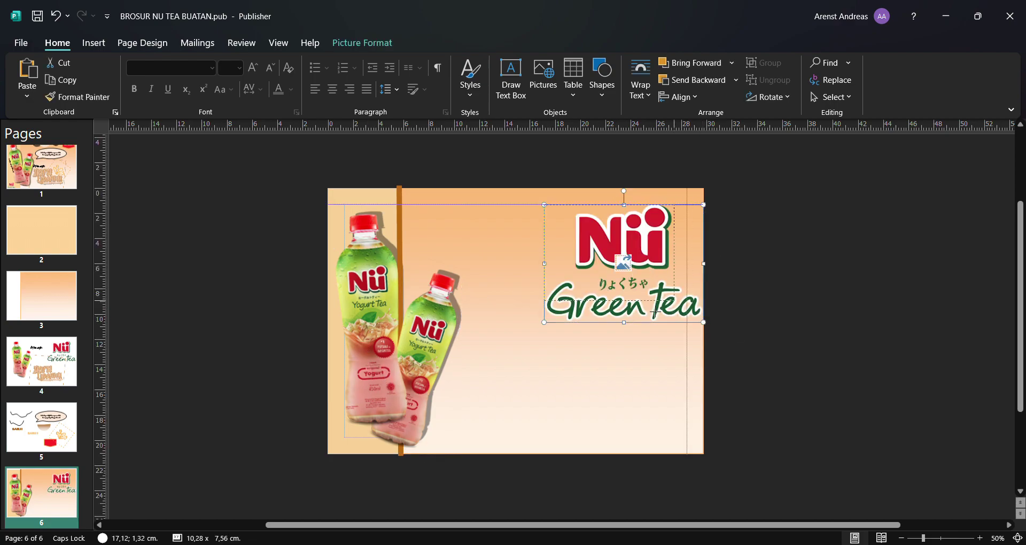
# Shrink the pasted logo to about 2,67 x 1,97 cm and place it in the page's lower-left corner at about 0,08; 18,91 cm.
pyautogui.moveTo(545, 205)
pyautogui.mouseDown()
pyautogui.moveTo(593, 209)
pyautogui.moveTo(609, 235)
pyautogui.moveTo(571, 241)
pyautogui.moveTo(409, 408)
pyautogui.moveTo(360, 444)
pyautogui.mouseUp()
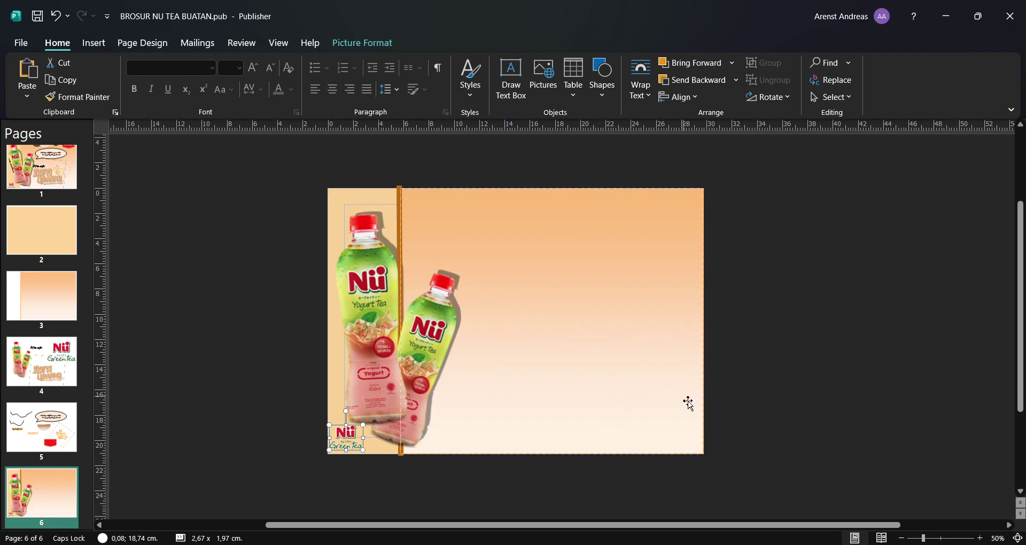
pyautogui.press('Down')
pyautogui.press('Down')
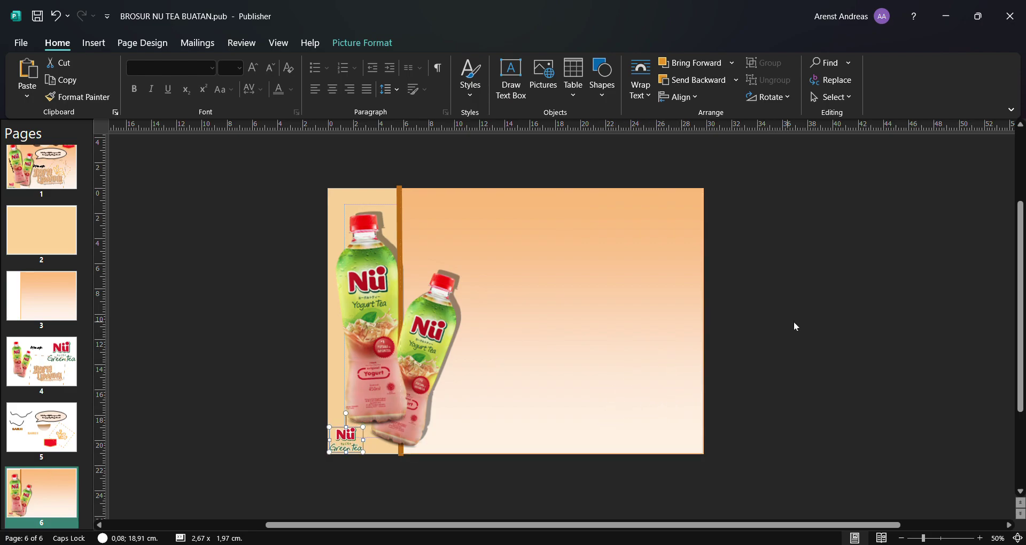
pyautogui.click(821, 317)
# Copy the IKUTI LIDAHMU lettering picture from page 4 to page 6 and place it at about 7,95; 7,77 cm beside the bottles.
pyautogui.click(42, 362)
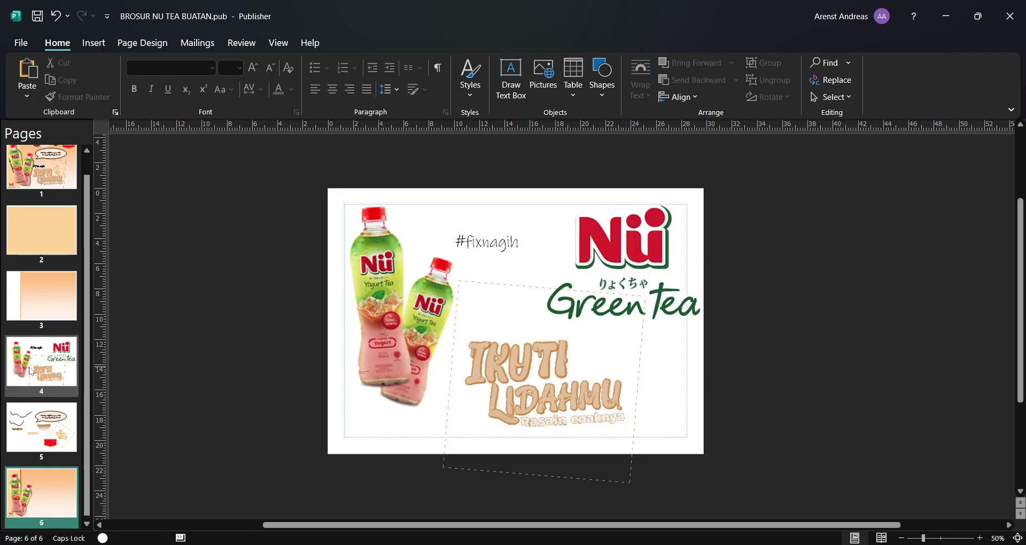
pyautogui.click(564, 399)
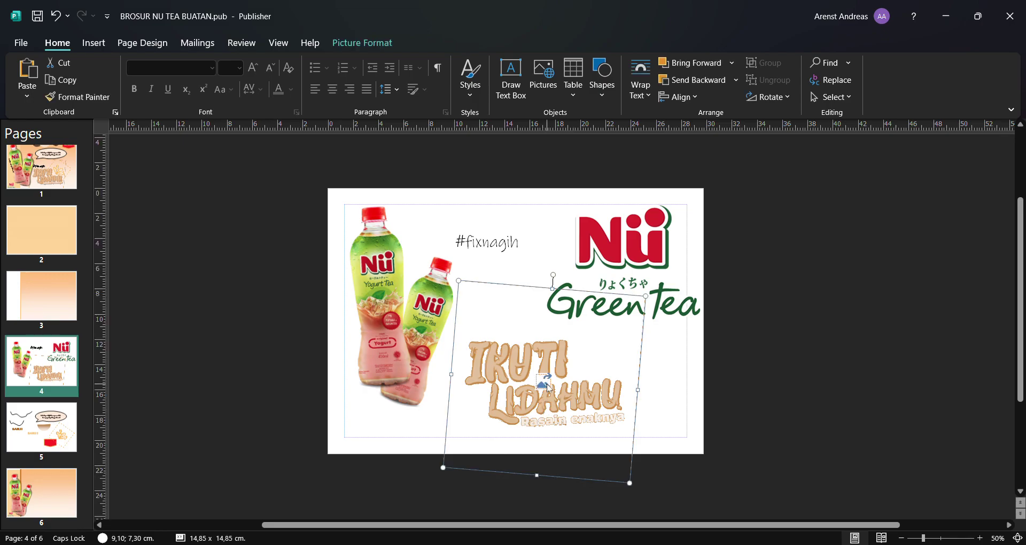
pyautogui.click(38, 489)
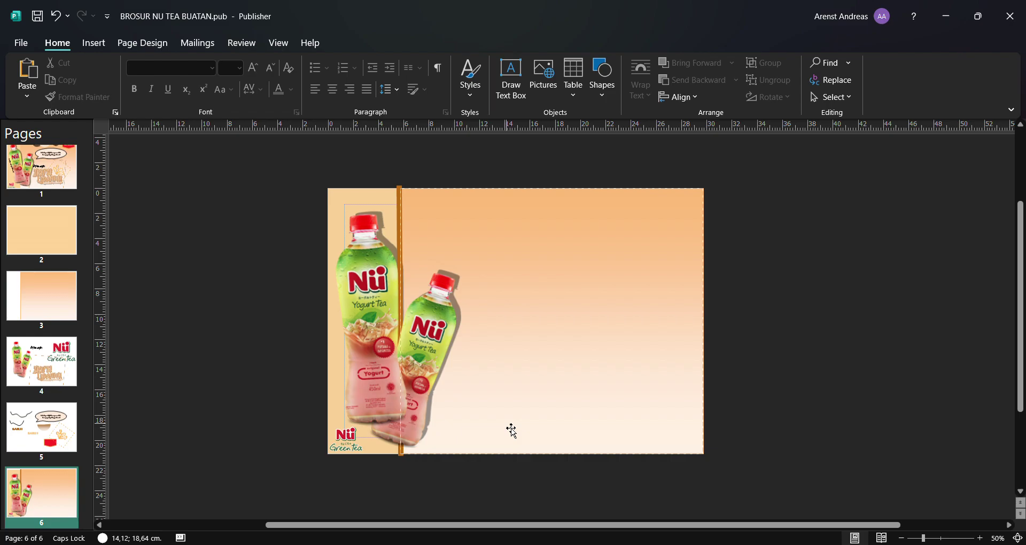
pyautogui.hotkey('ctrl', 'v')
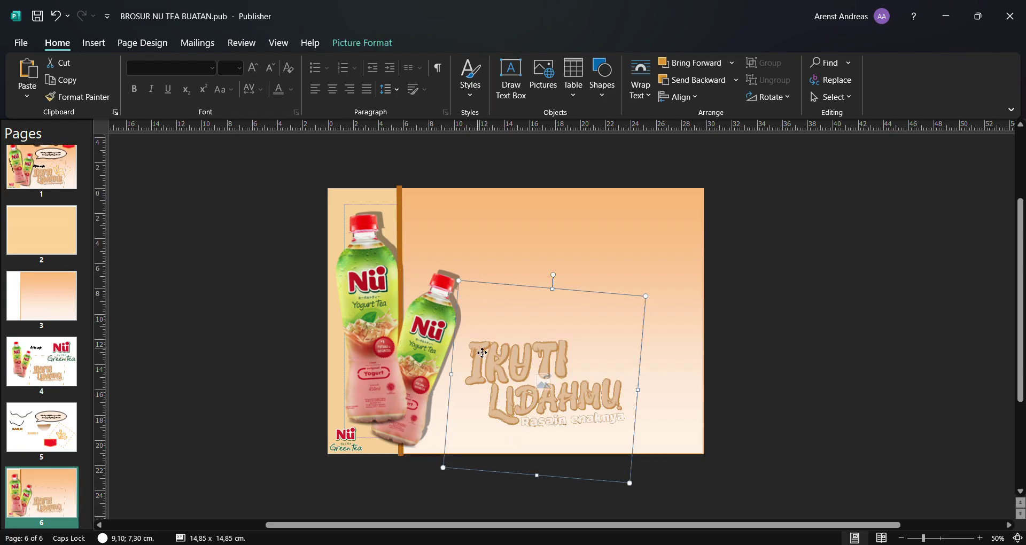
pyautogui.moveTo(476, 352); pyautogui.dragTo(468, 359)
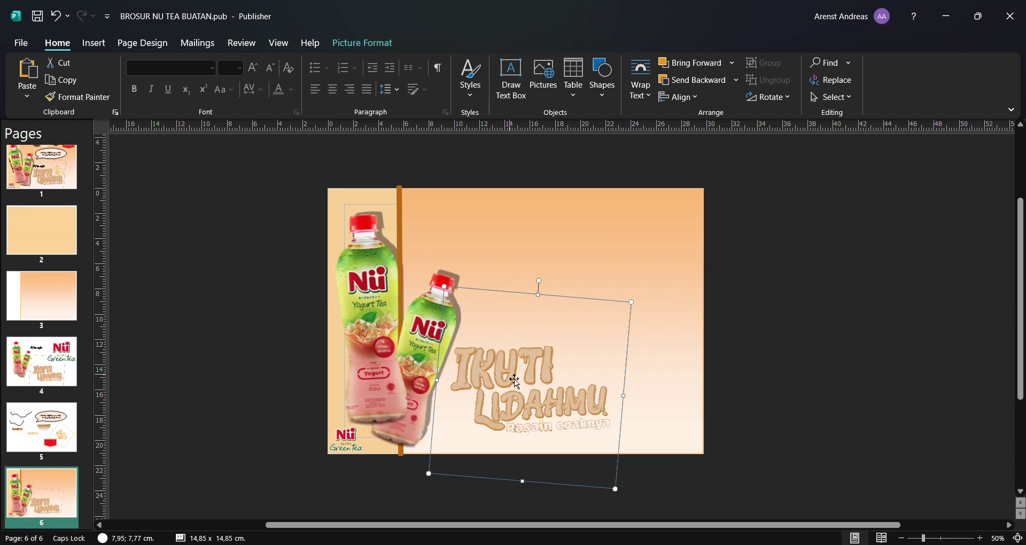
# Recolor the IKUTI LIDAHMU picture on page 6 to grey and make it semi-transparent as a shadow.
pyautogui.click(343, 38)
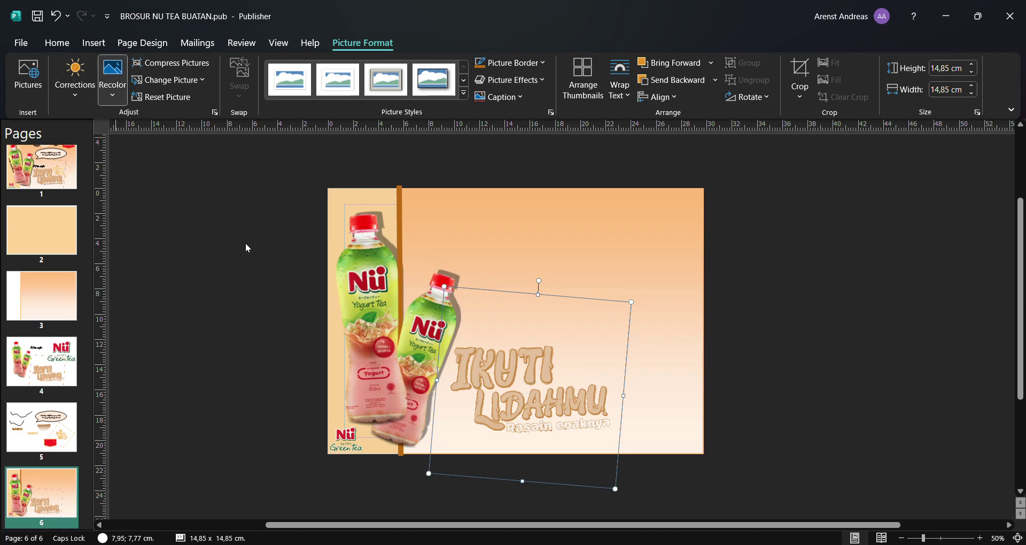
pyautogui.hotkey('ctrl', 'z')
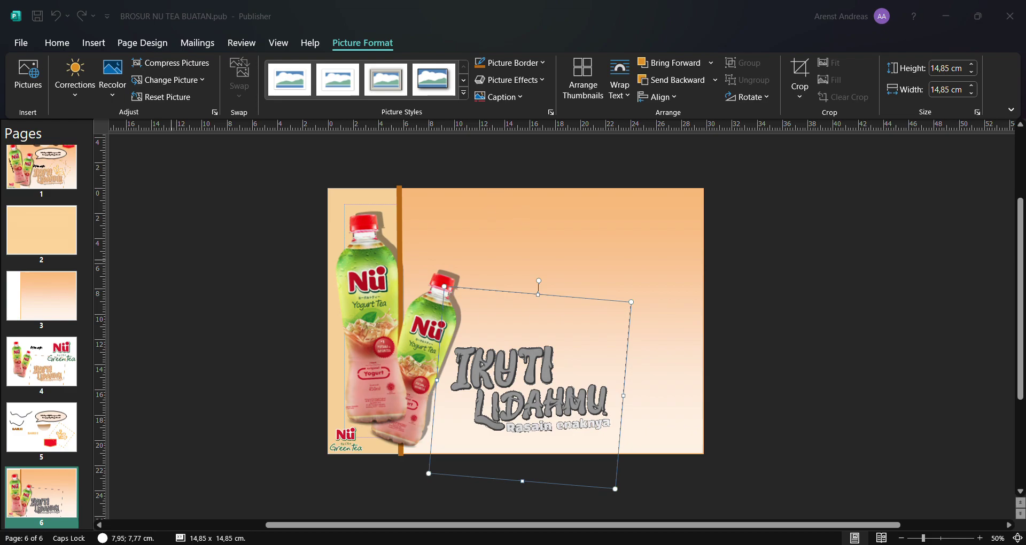
pyautogui.hotkey('ctrl', 'z')
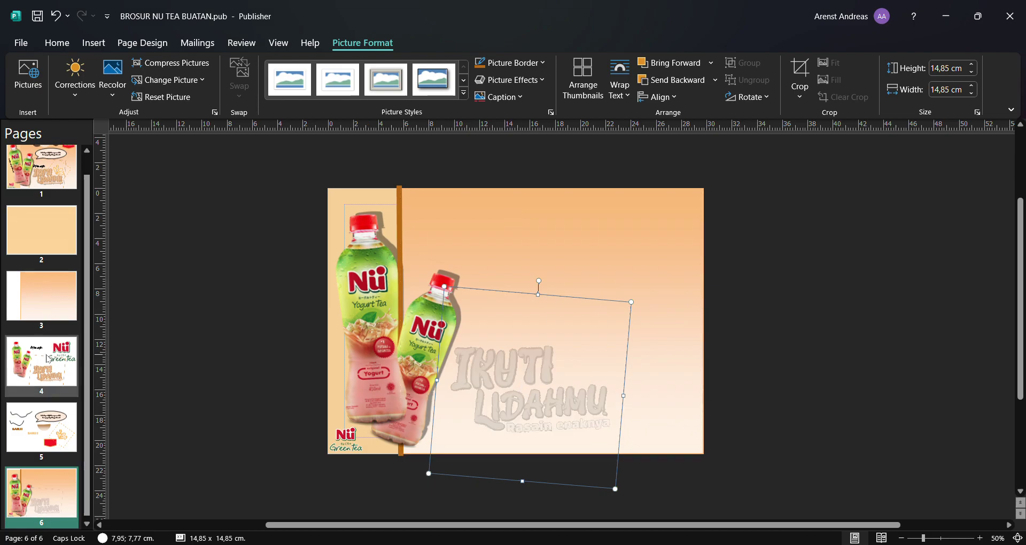
# Copy the original IKUTI LIDAHMU lettering from page 4 again and place it over the grey copy at about 7,95; 7,73 cm.
pyautogui.click(47, 356)
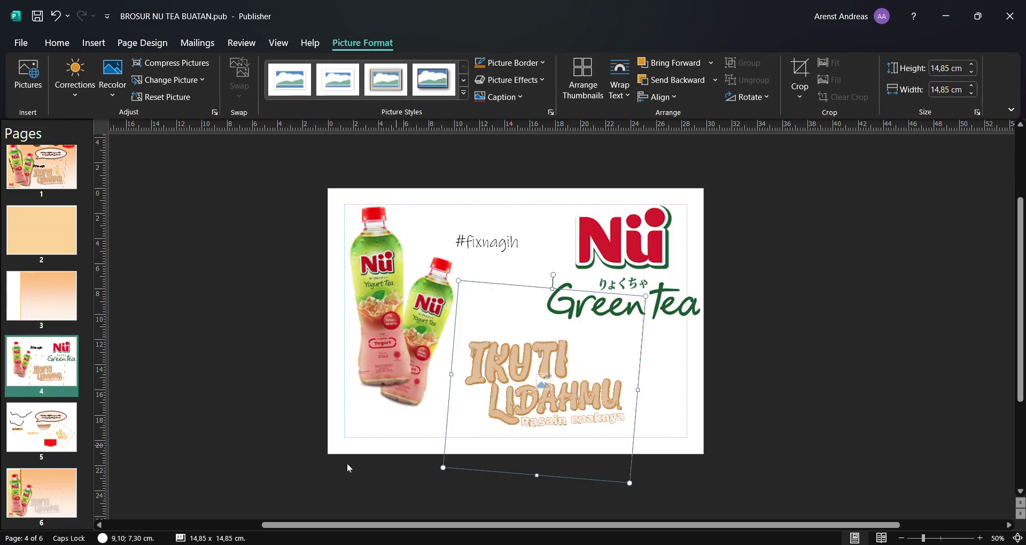
pyautogui.click(37, 495)
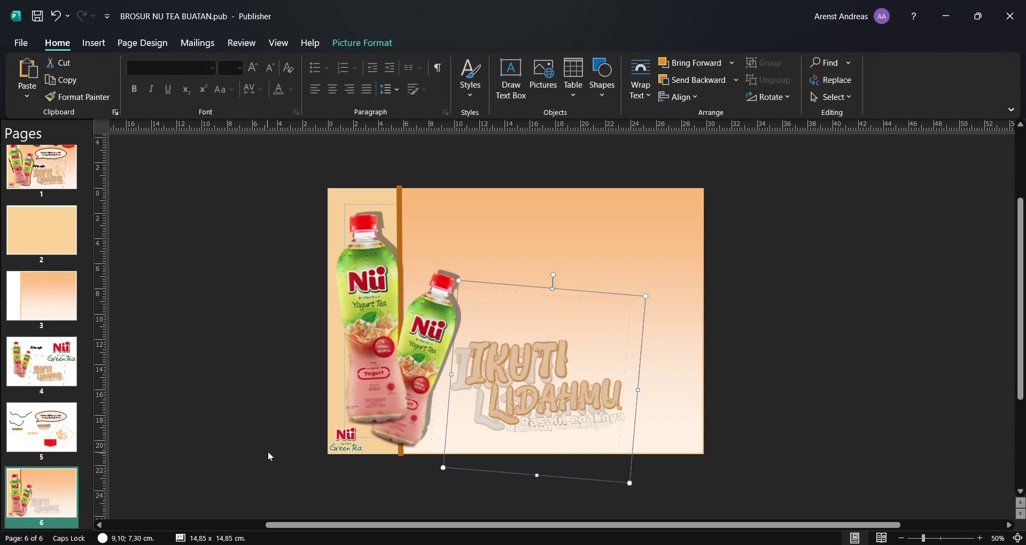
pyautogui.moveTo(498, 381); pyautogui.dragTo(484, 386)
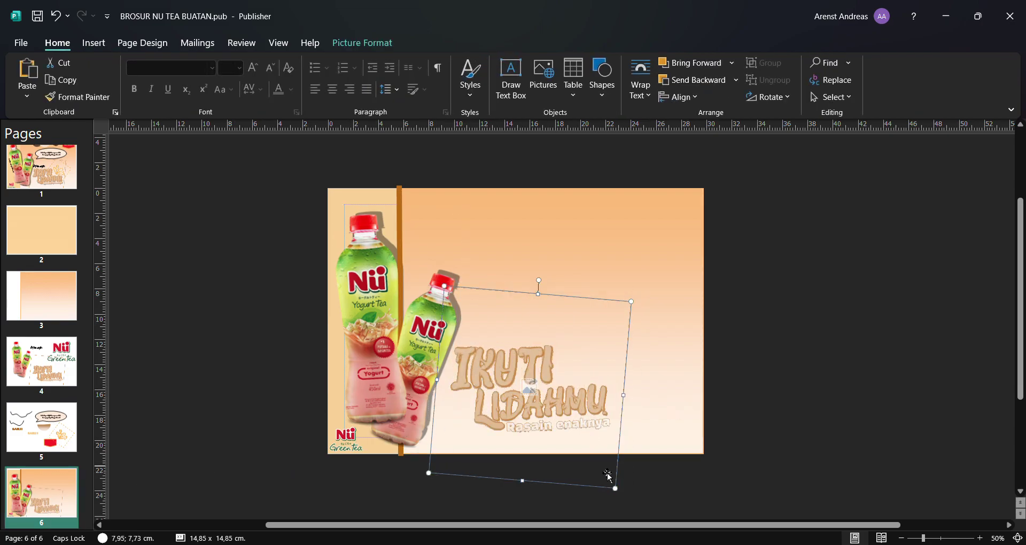
# Shrink the coloured lettering picture to about 14,35 x 14,35 cm and shift it to about 7,99; 7,98 cm over its grey shadow.
pyautogui.moveTo(615, 488); pyautogui.dragTo(609, 481)
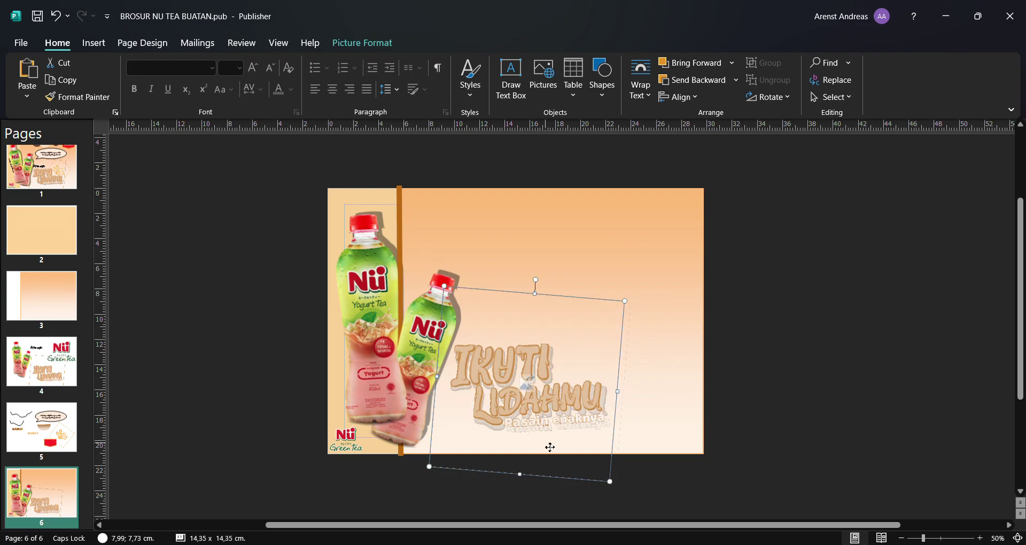
pyautogui.moveTo(550, 448); pyautogui.dragTo(550, 451)
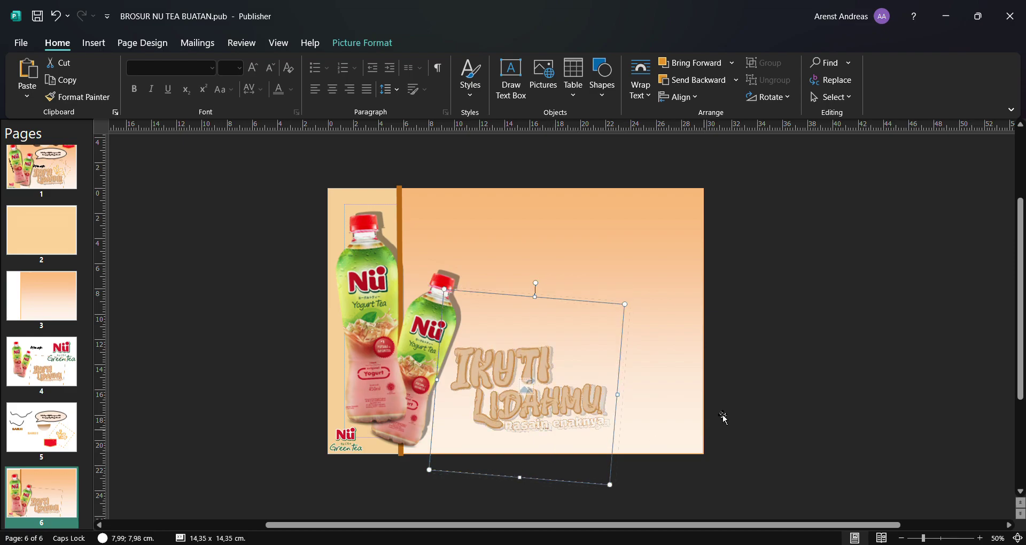
pyautogui.click(754, 325)
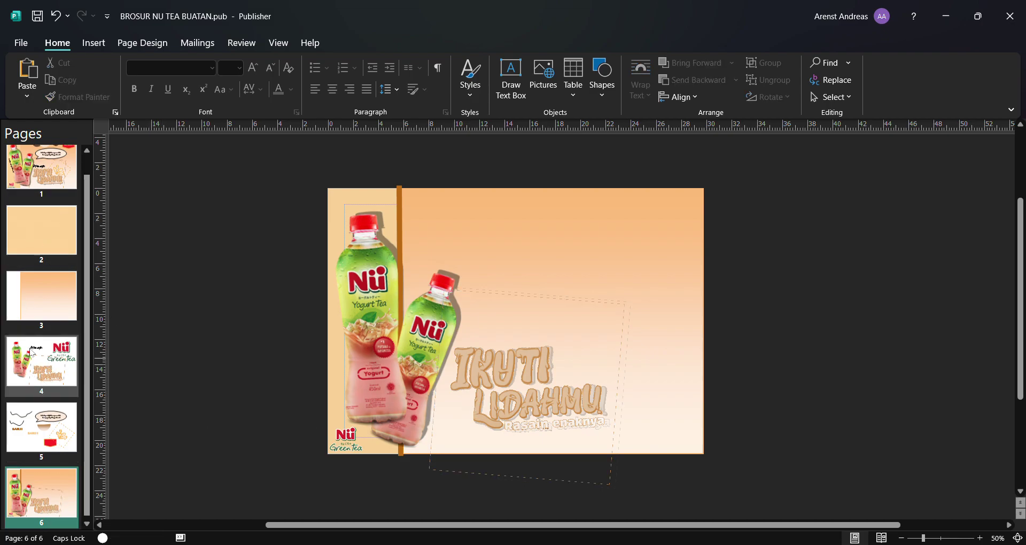
# Copy the text #fixnagih from its text box on page 4.
pyautogui.click(36, 384)
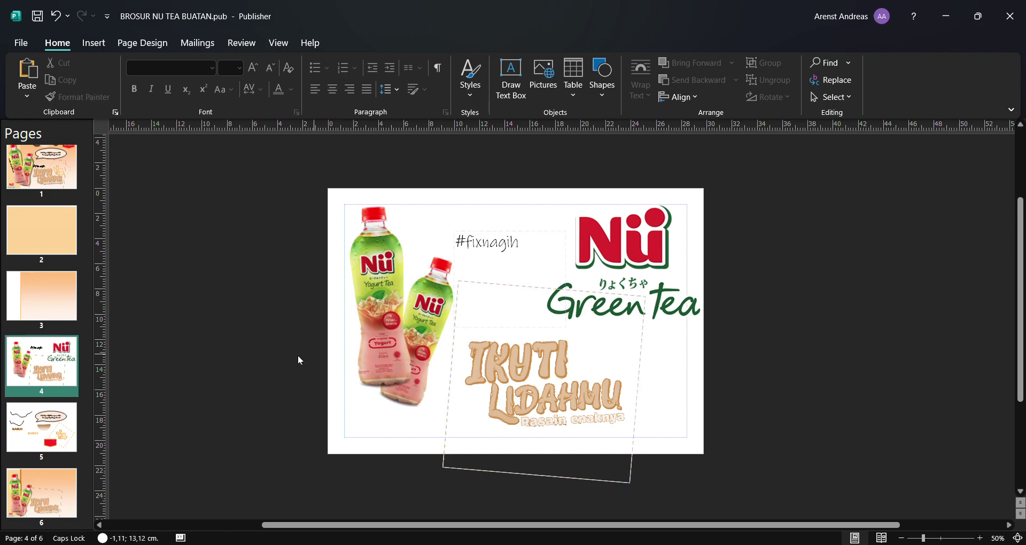
pyautogui.click(475, 246)
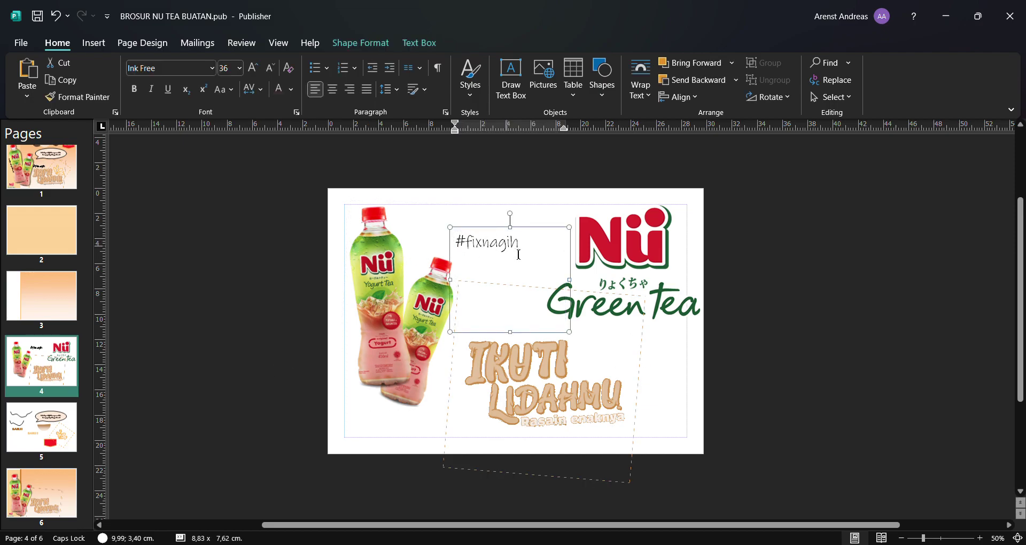
pyautogui.moveTo(533, 247); pyautogui.dragTo(439, 245)
pyautogui.hotkey('ctrl', 'c')
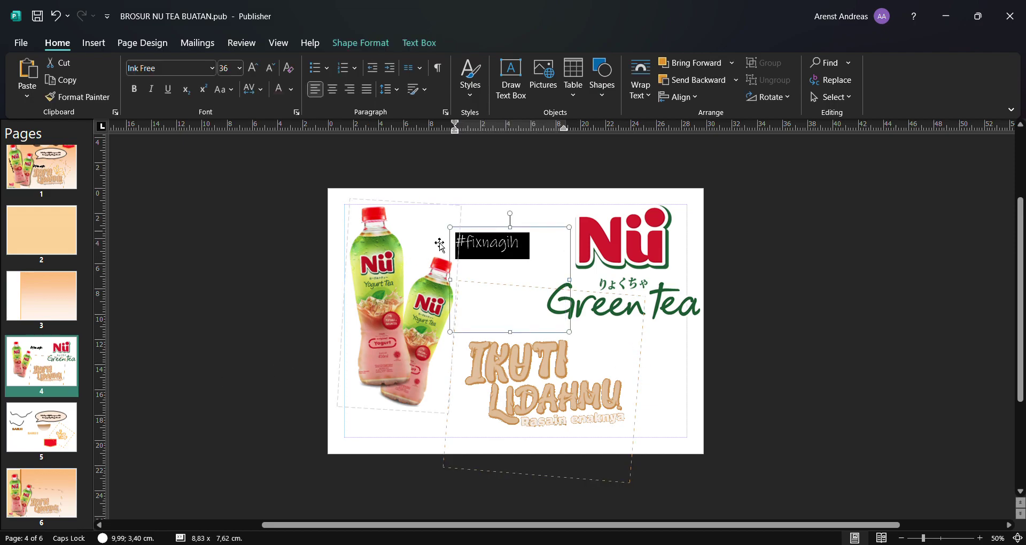
# Draw a text box about 8,47 x 1,08 cm above the lettering on page 6 and paste #fixnagih into it.
pyautogui.click(62, 479)
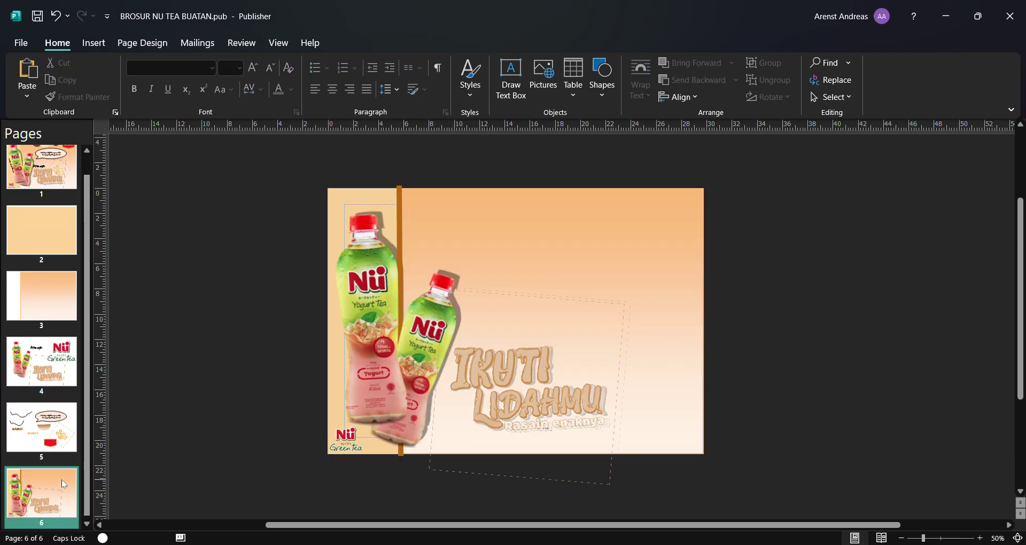
pyautogui.click(510, 73)
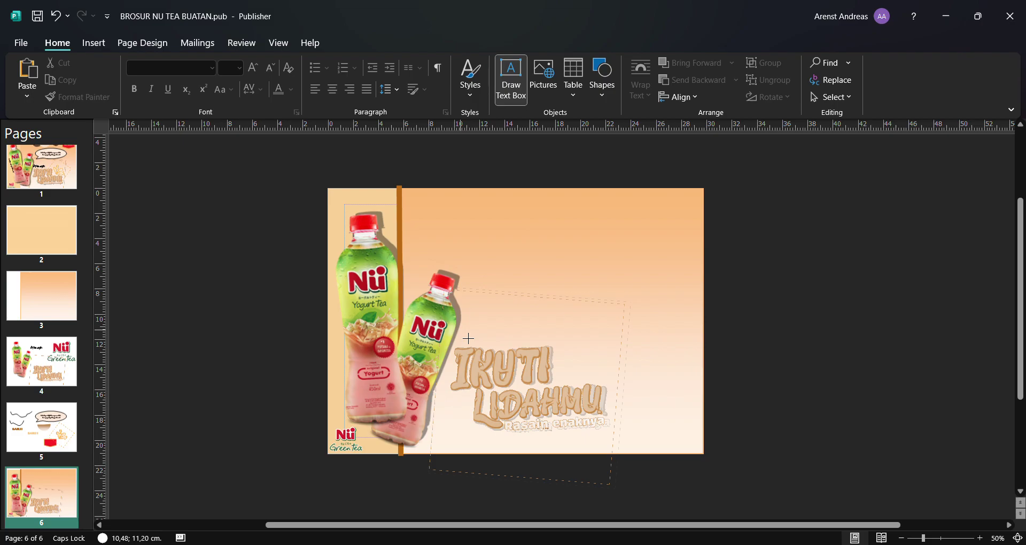
pyautogui.moveTo(468, 338); pyautogui.dragTo(570, 347)
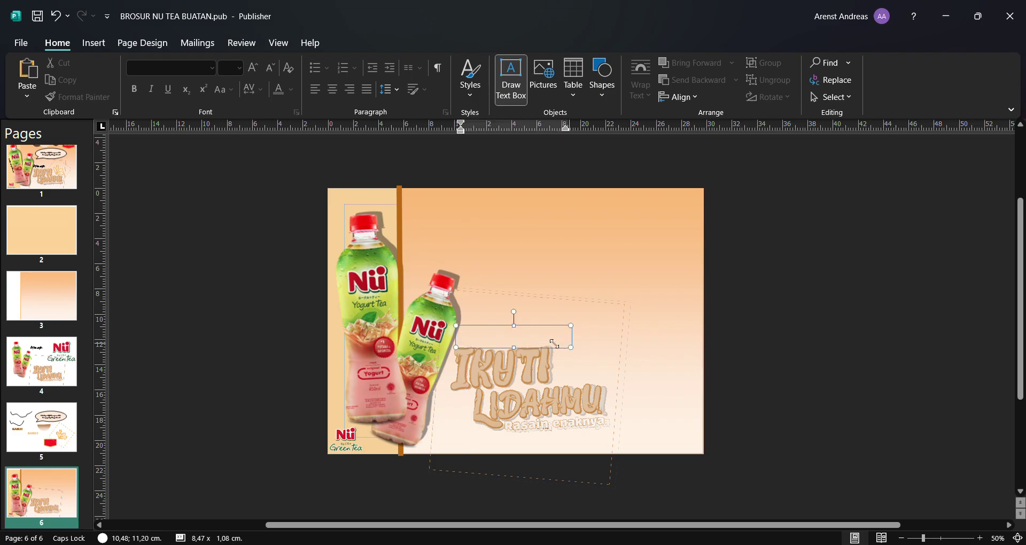
pyautogui.hotkey('ctrl', 'v')
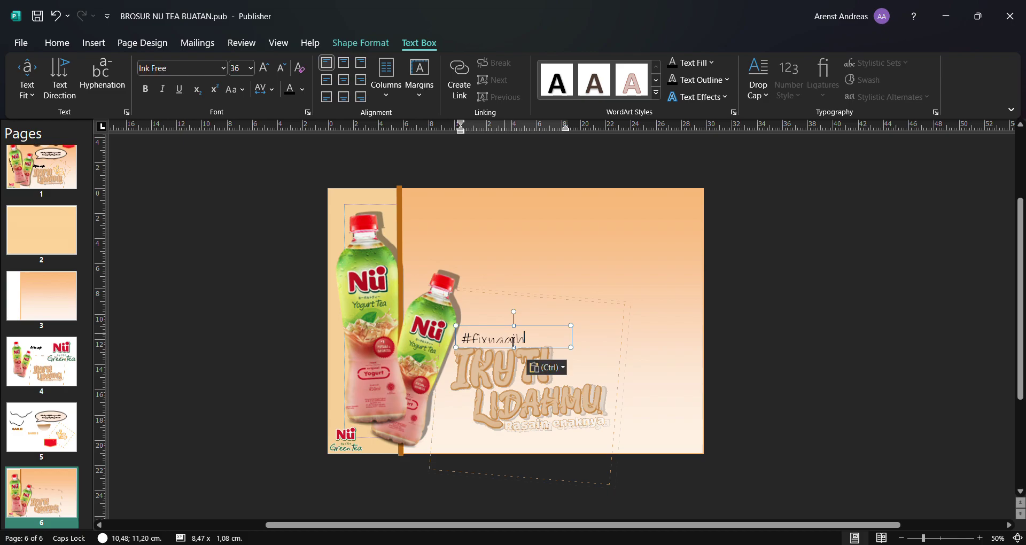
# Move the #fixnagih text box up to about 10,46; 10,67 cm and enlarge its height to about 1,78 cm to fit the text.
pyautogui.click(542, 327)
pyautogui.click(542, 327)
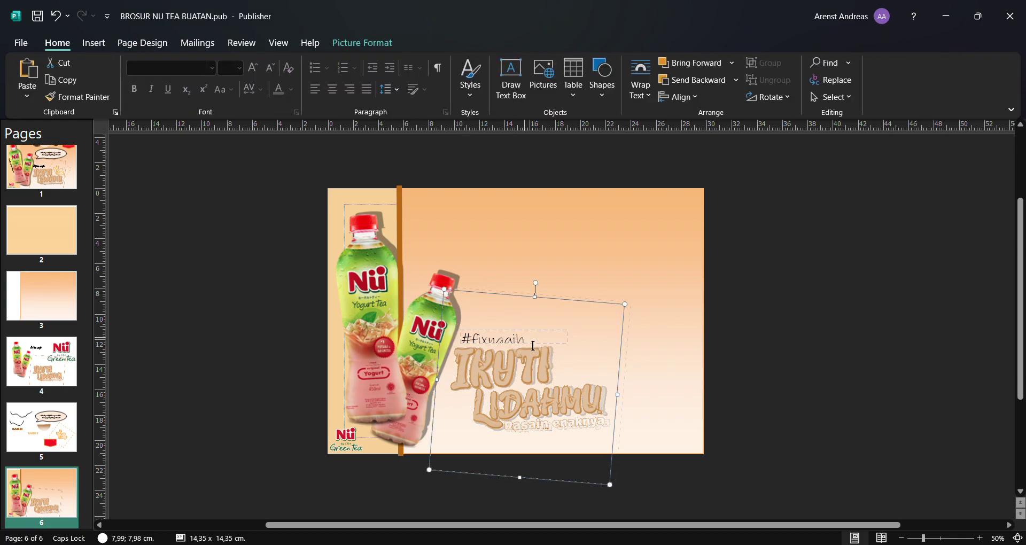
pyautogui.click(532, 333)
pyautogui.moveTo(531, 334)
pyautogui.mouseDown()
pyautogui.moveTo(522, 328)
pyautogui.moveTo(530, 327)
pyautogui.mouseUp()
pyautogui.click(520, 344)
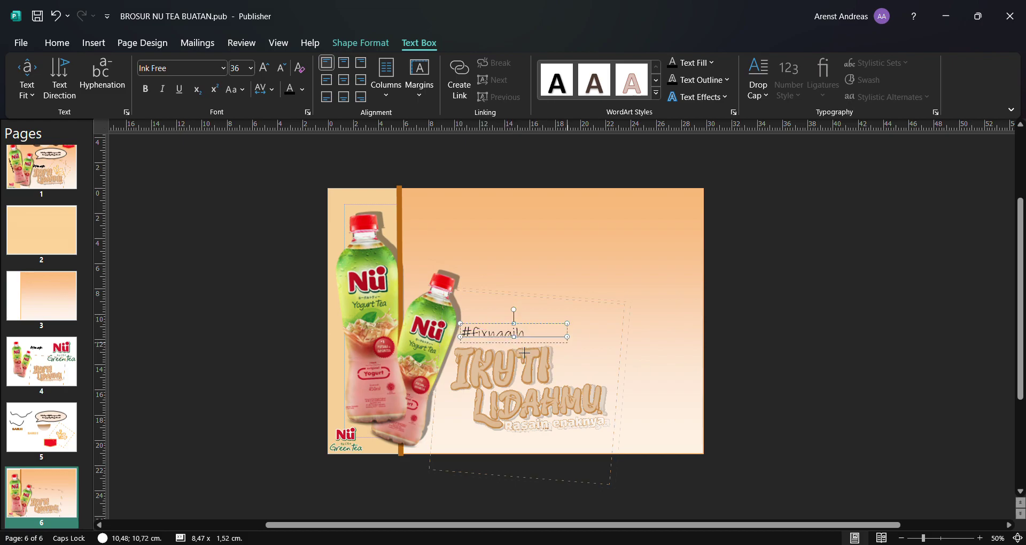
pyautogui.click(516, 348)
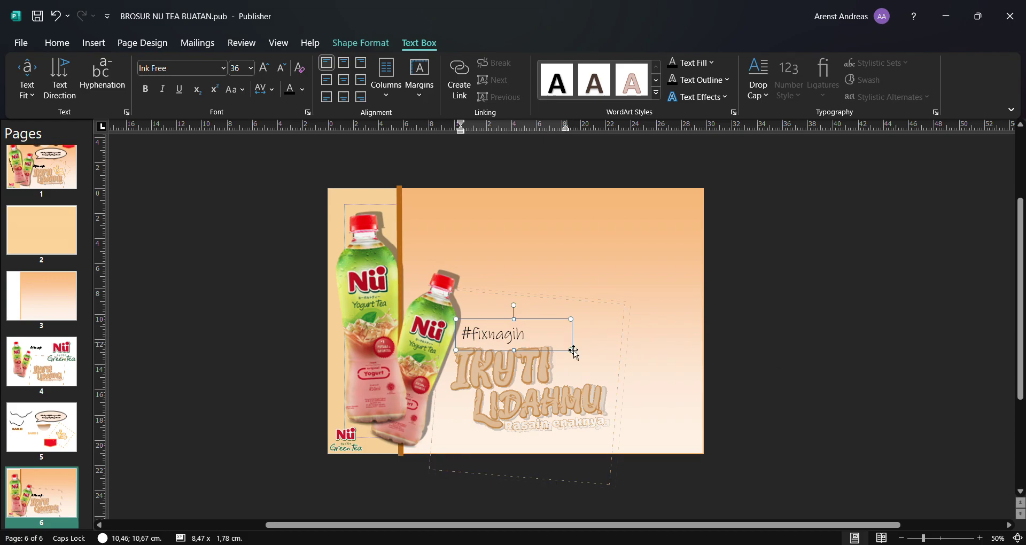
pyautogui.click(816, 422)
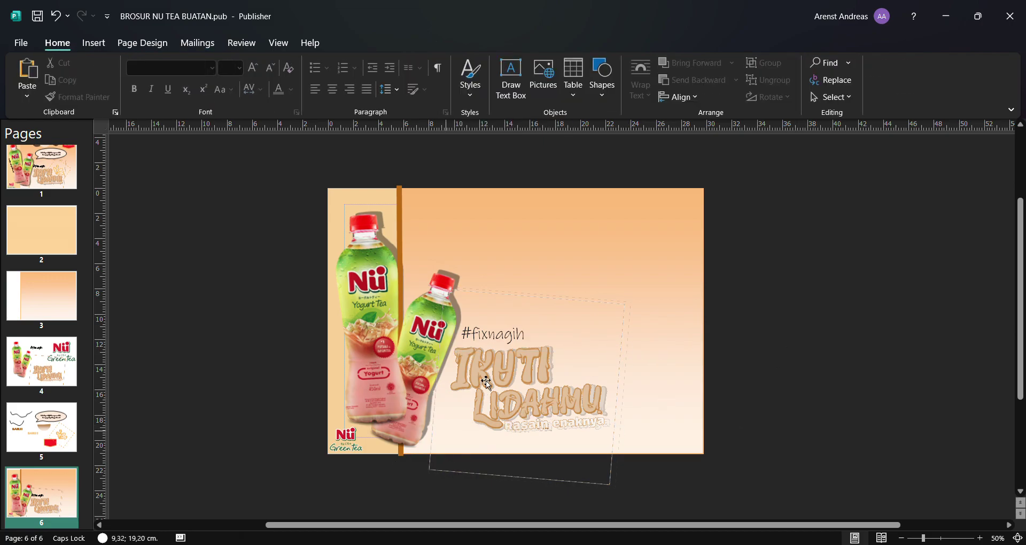
# Shift the #fixnagih text box right to about 10,92; 10,67 cm, and select the bottle picture.
pyautogui.click(514, 323)
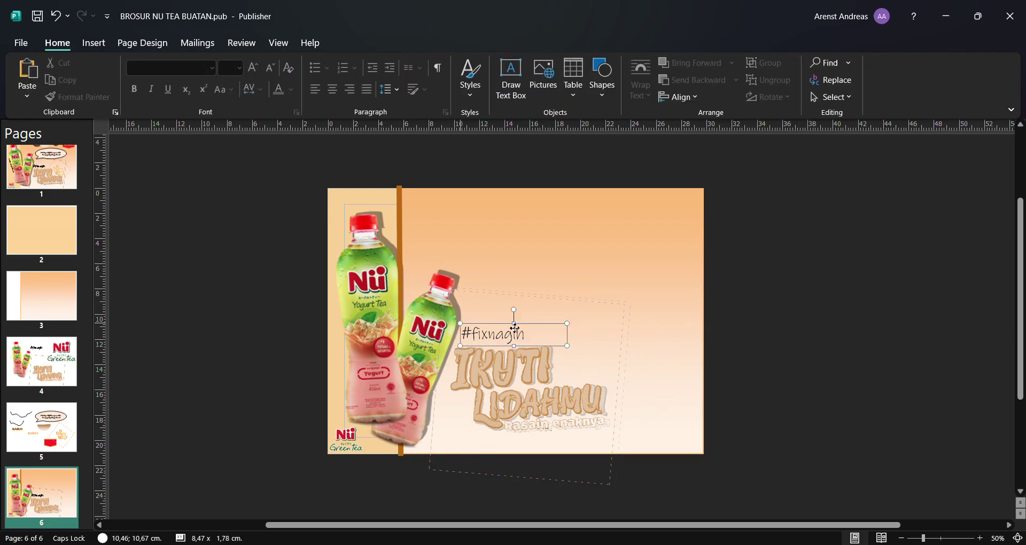
pyautogui.moveTo(515, 322); pyautogui.dragTo(521, 328)
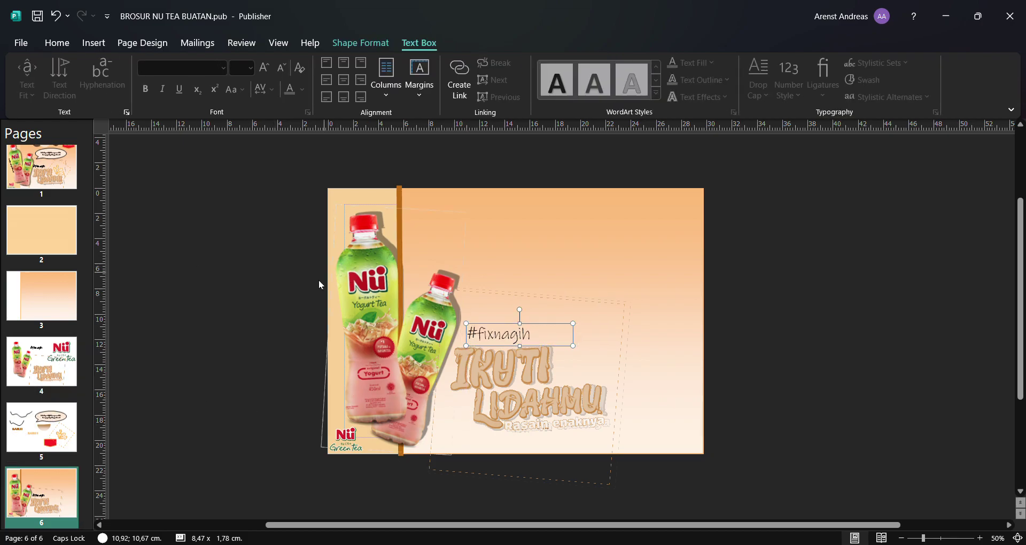
pyautogui.click(409, 392)
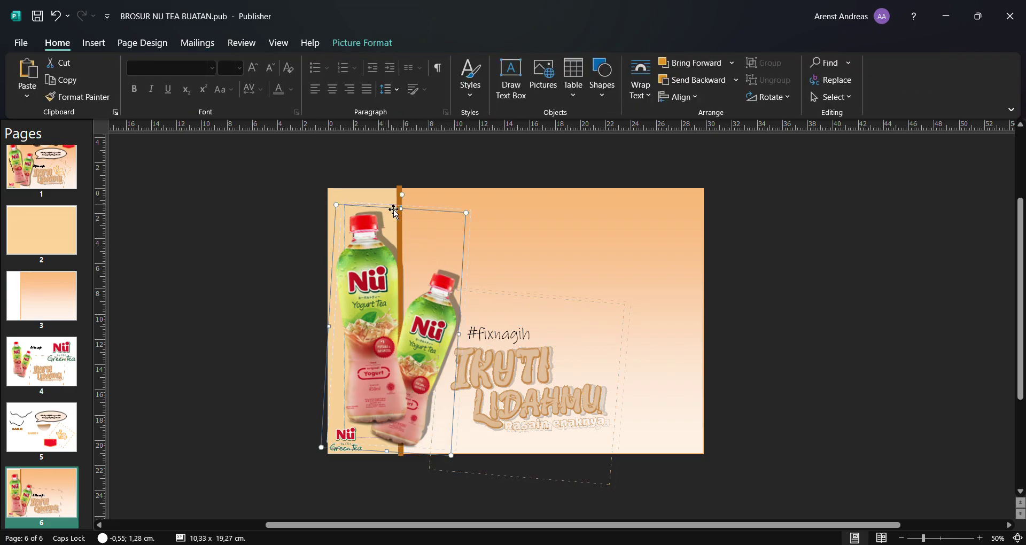
# Shift the bottle picture slightly right over its shadow, to about -0,21; 1,28 cm.
pyautogui.moveTo(389, 215); pyautogui.dragTo(398, 213)
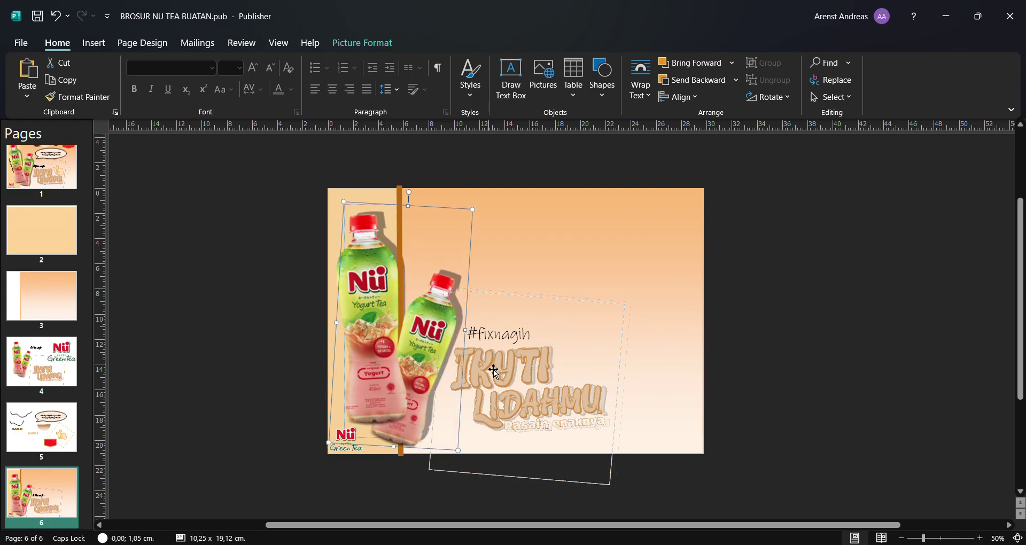
pyautogui.moveTo(430, 401); pyautogui.dragTo(426, 406)
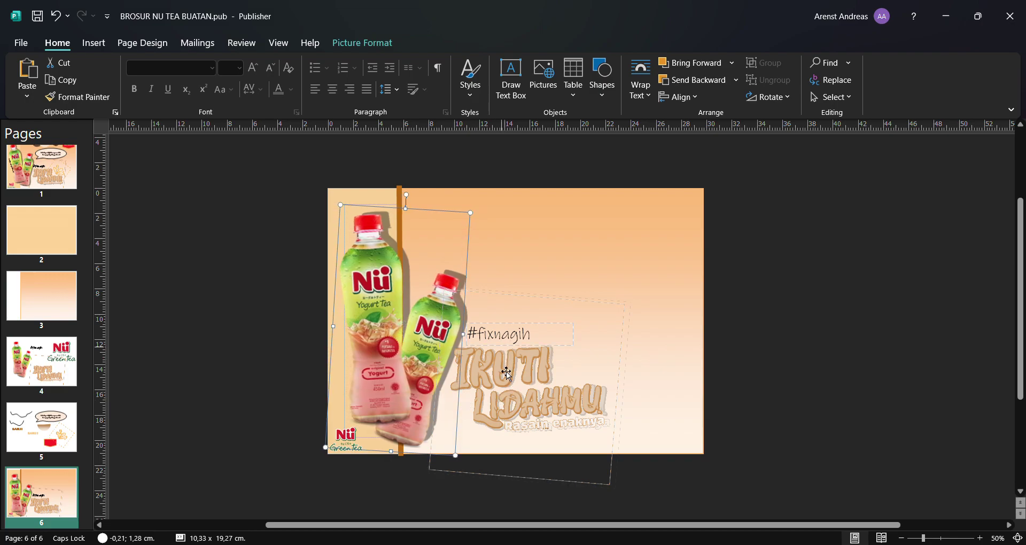
# Reposition the lettering's grey shadow at about 9,22; 7,77 cm and place the IKUTI LIDAHMU lettering over it at about 9,24; 8,02 cm.
pyautogui.click(517, 394)
pyautogui.moveTo(535, 419); pyautogui.dragTo(624, 405)
pyautogui.moveTo(475, 426); pyautogui.dragTo(487, 385)
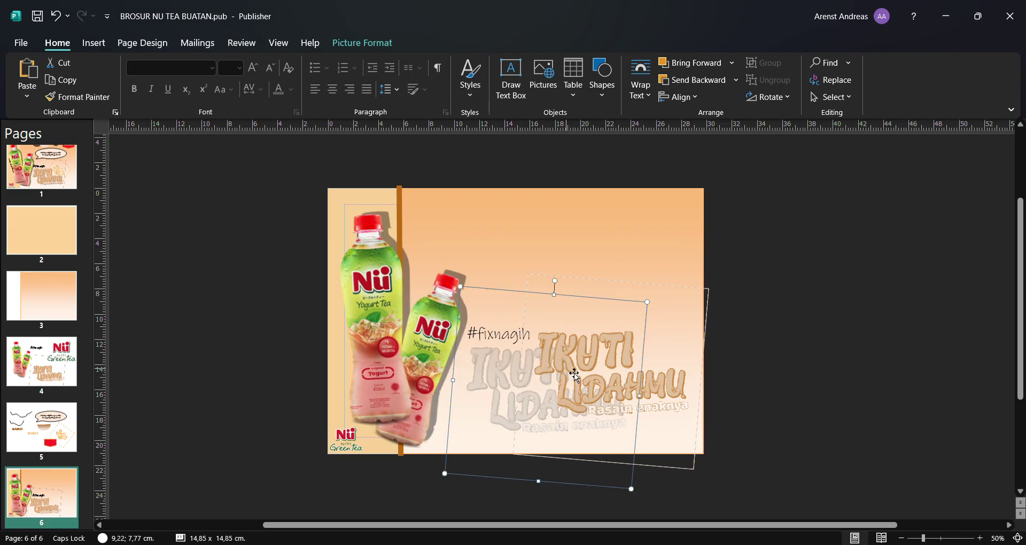
pyautogui.moveTo(668, 375); pyautogui.dragTo(597, 389)
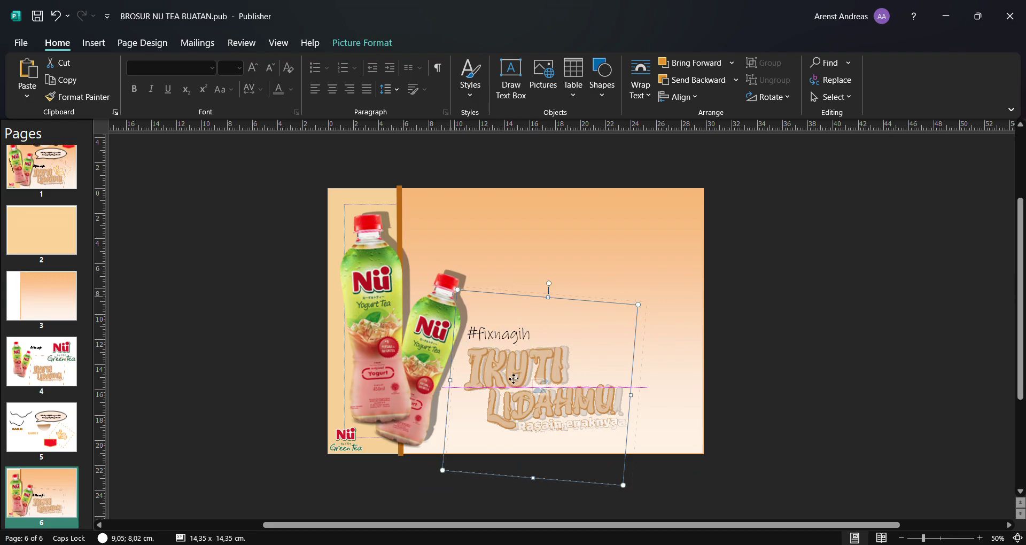
pyautogui.moveTo(514, 381); pyautogui.dragTo(516, 380)
pyautogui.click(742, 362)
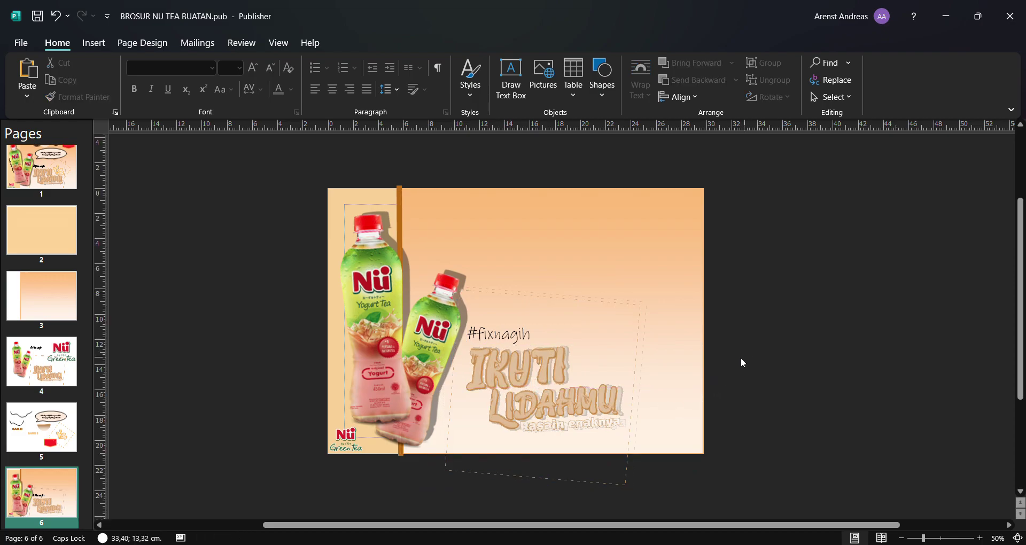
# Try to move the #fixnagih text box slightly right above the lettering.
pyautogui.click(506, 338)
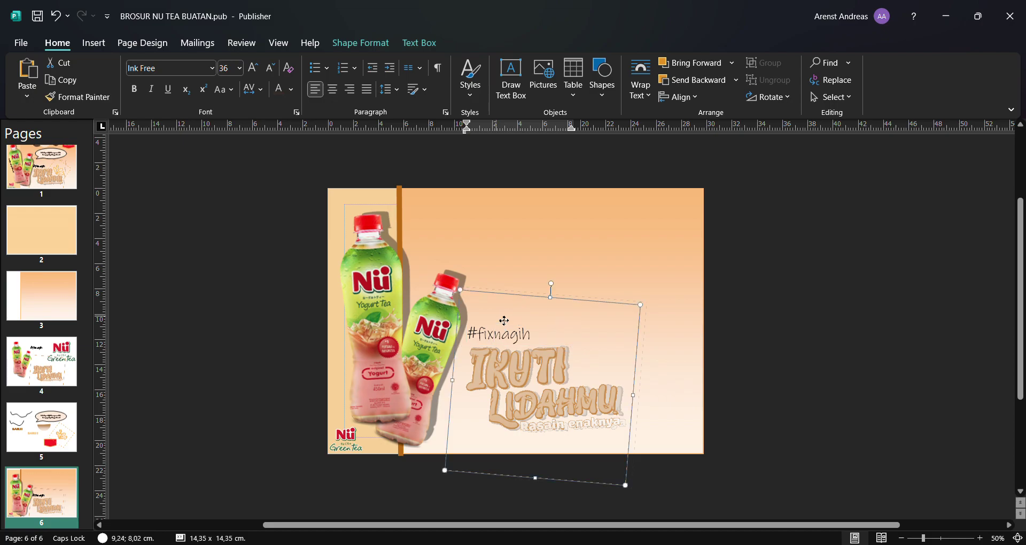
pyautogui.moveTo(499, 328)
pyautogui.mouseDown()
pyautogui.moveTo(505, 320)
pyautogui.moveTo(499, 330)
pyautogui.mouseUp()
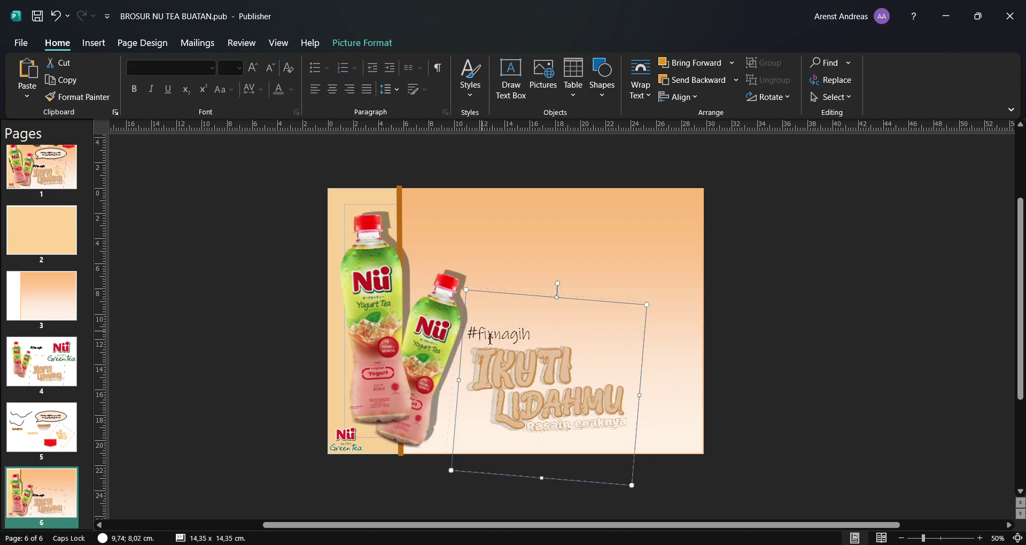
pyautogui.click(489, 339)
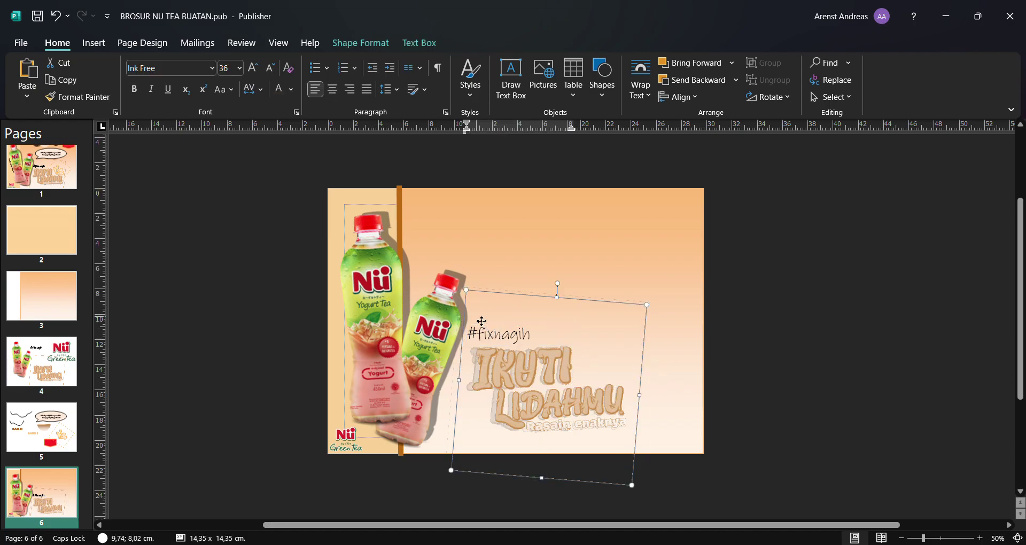
pyautogui.moveTo(479, 323); pyautogui.dragTo(487, 323)
pyautogui.click(735, 383)
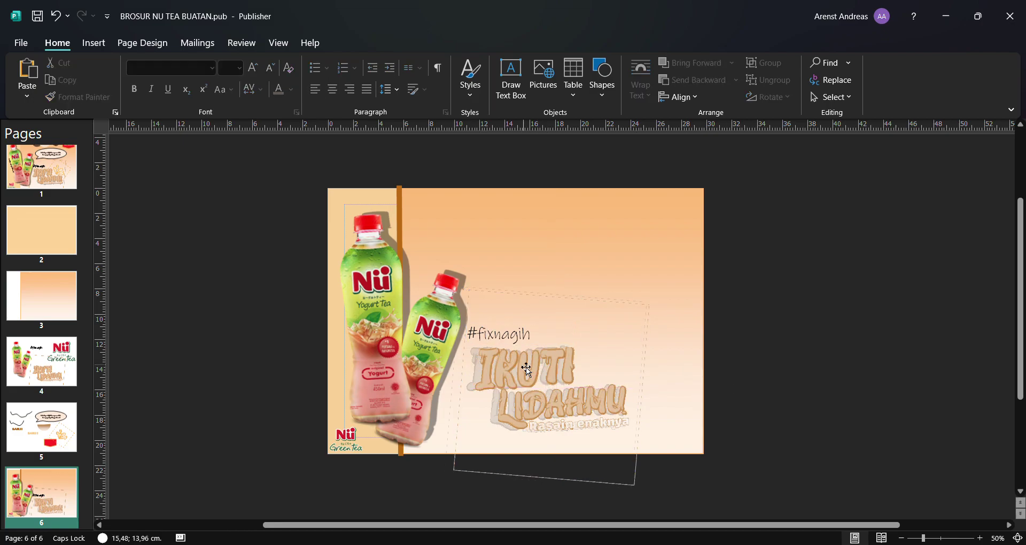
# Shift the #fixnagih text box right to about 11,25; 10,67 cm and make its text bold.
pyautogui.click(499, 332)
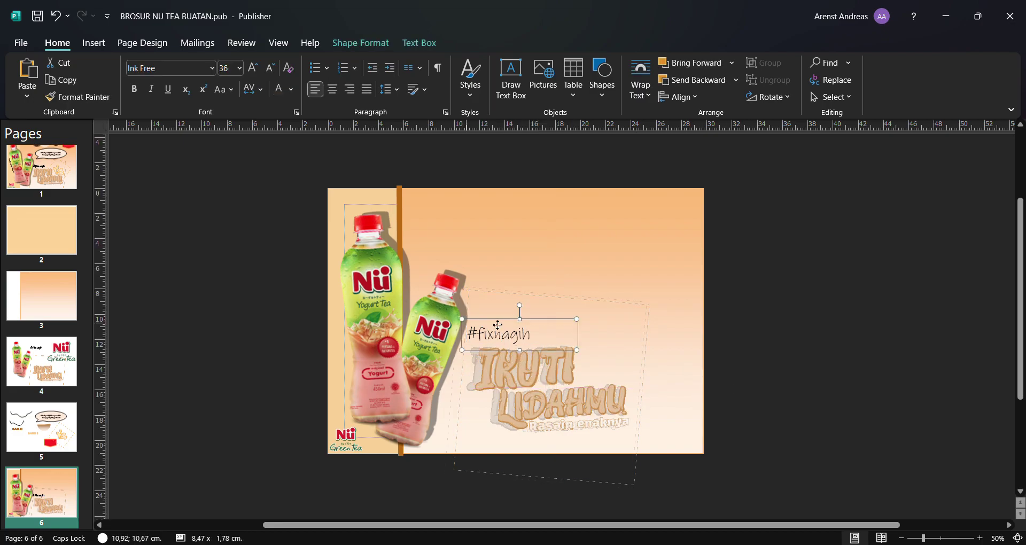
pyautogui.moveTo(499, 333); pyautogui.dragTo(502, 326)
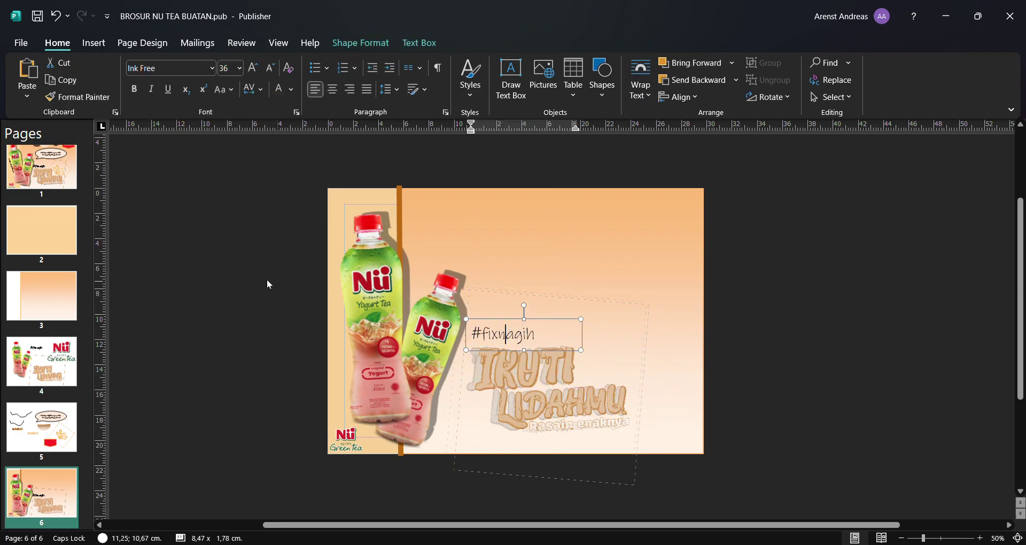
pyautogui.click(135, 89)
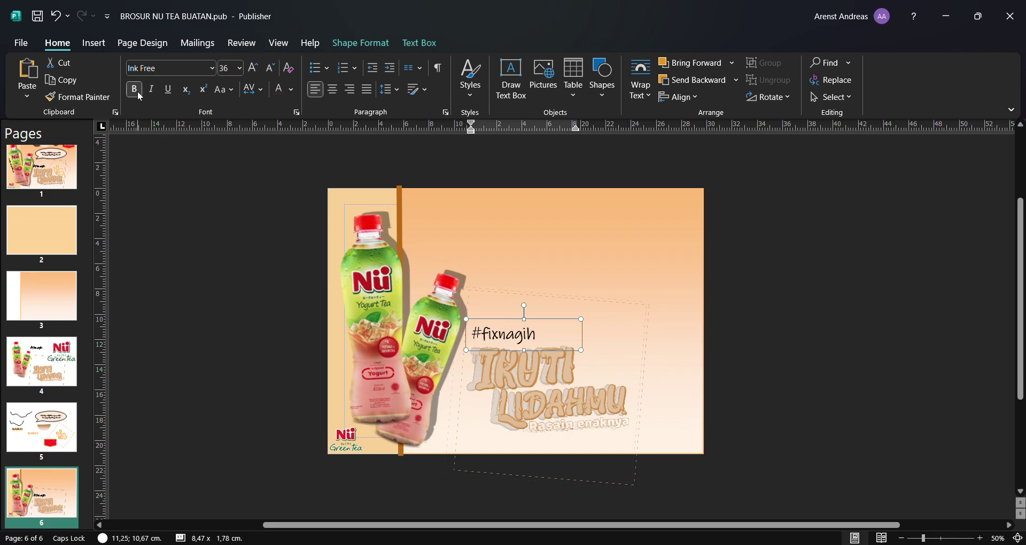
pyautogui.click(169, 89)
pyautogui.click(172, 92)
pyautogui.click(794, 304)
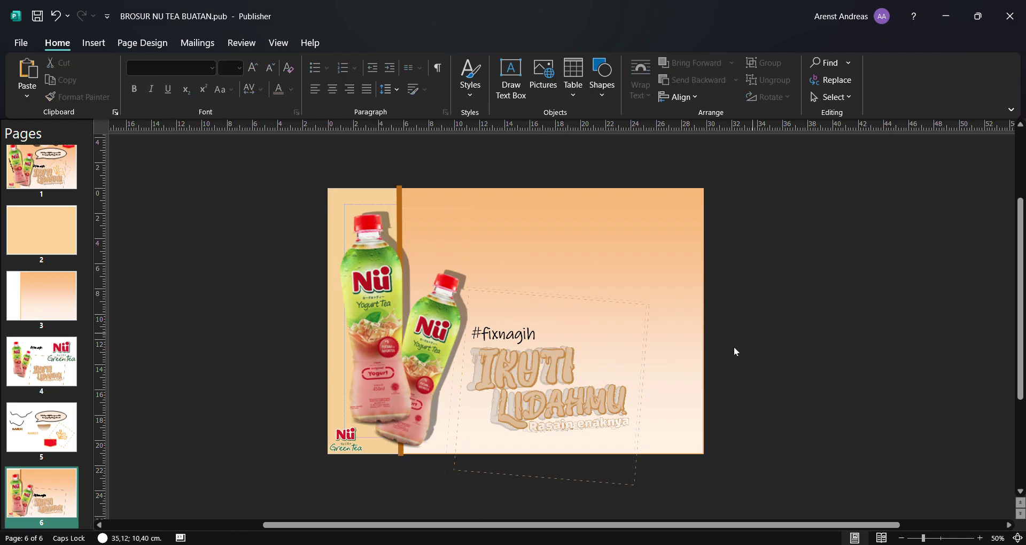
# Realign the IKUTI LIDAHMU lettering over its grey shadow at about 9,32; 8,04 cm.
pyautogui.click(503, 338)
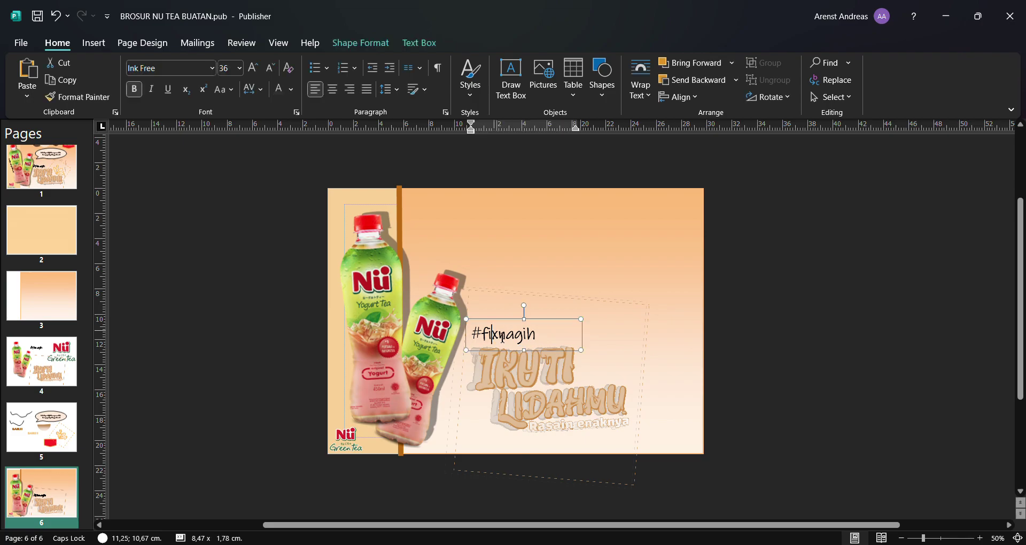
pyautogui.click(469, 305)
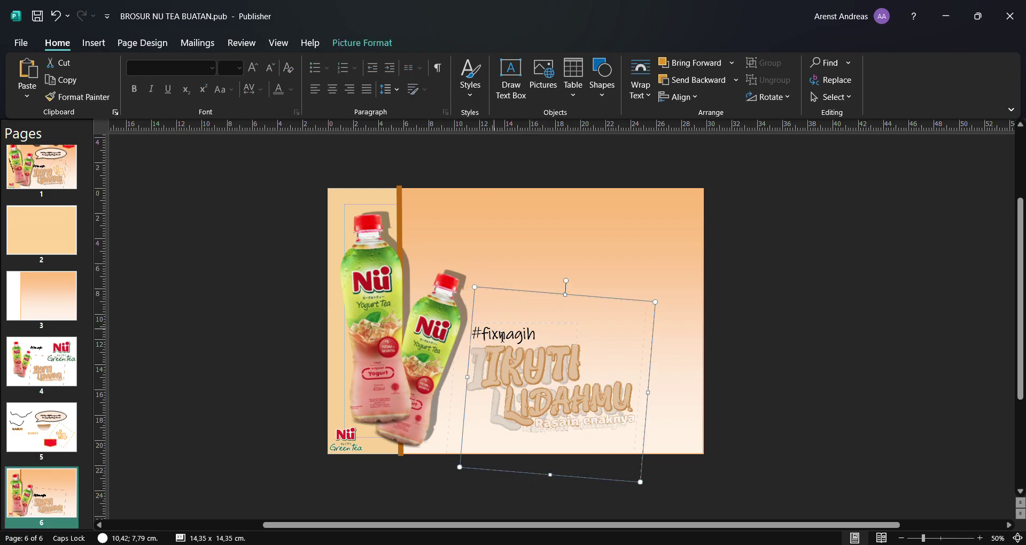
pyautogui.moveTo(529, 390); pyautogui.dragTo(564, 408)
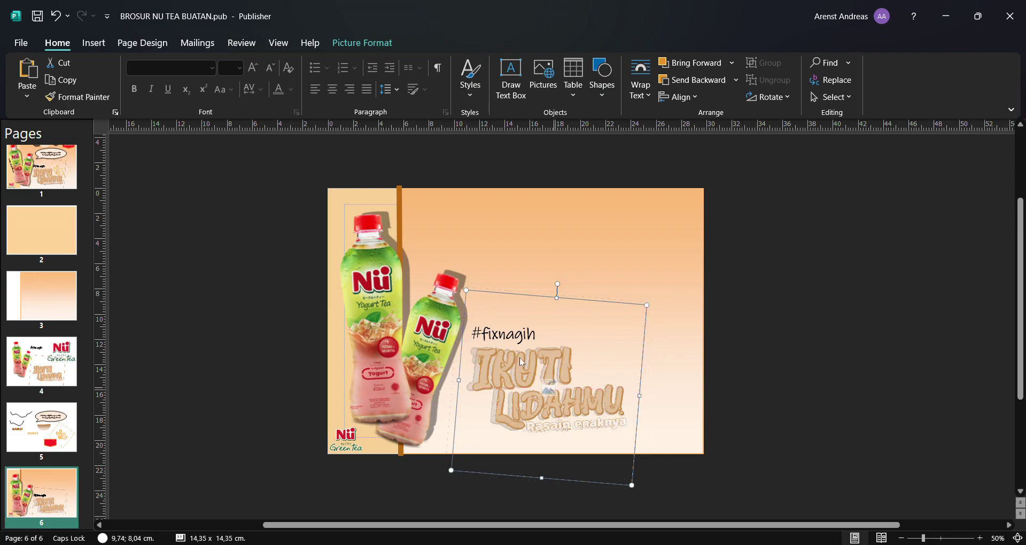
pyautogui.click(770, 359)
pyautogui.click(514, 331)
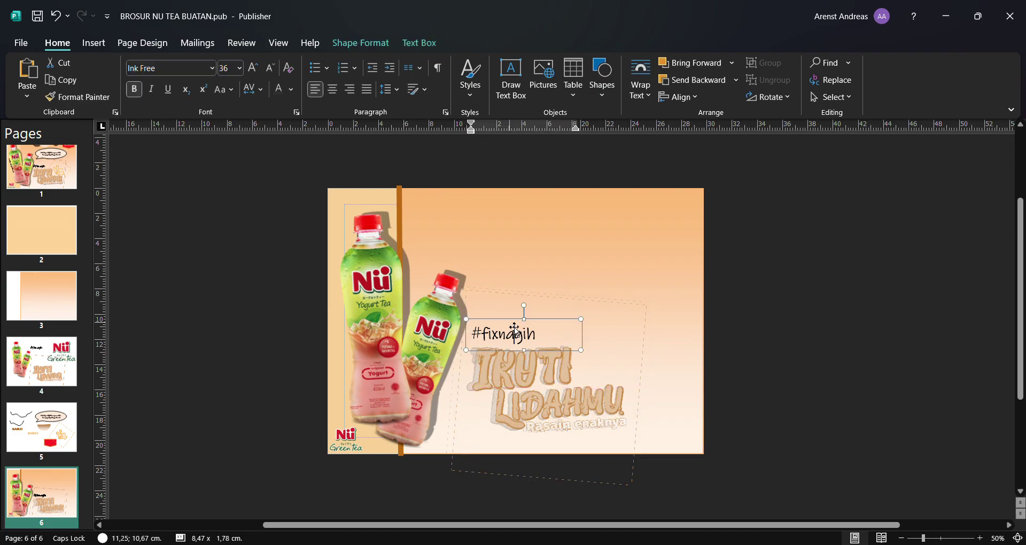
pyautogui.click(529, 322)
pyautogui.moveTo(541, 393)
pyautogui.mouseDown()
pyautogui.moveTo(555, 394)
pyautogui.moveTo(534, 396)
pyautogui.mouseUp()
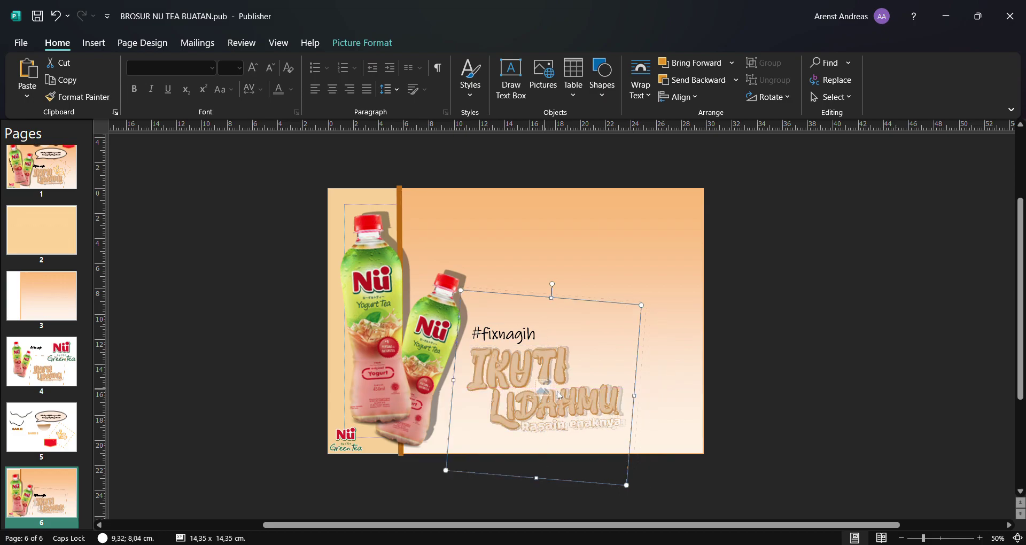
pyautogui.click(671, 370)
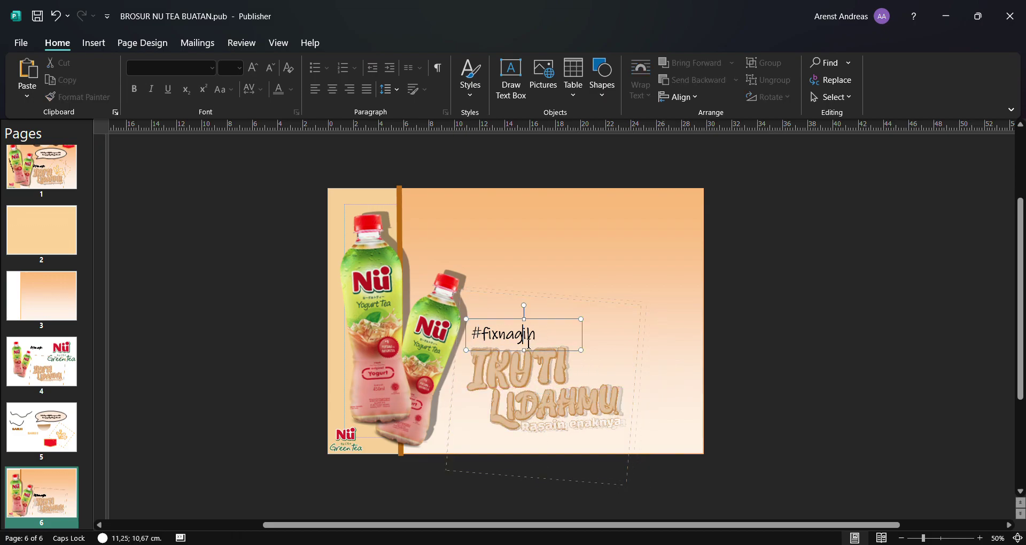
# Move the #fixnagih text box right to about 11,84; 10,67 cm.
pyautogui.click(537, 327)
pyautogui.click(538, 327)
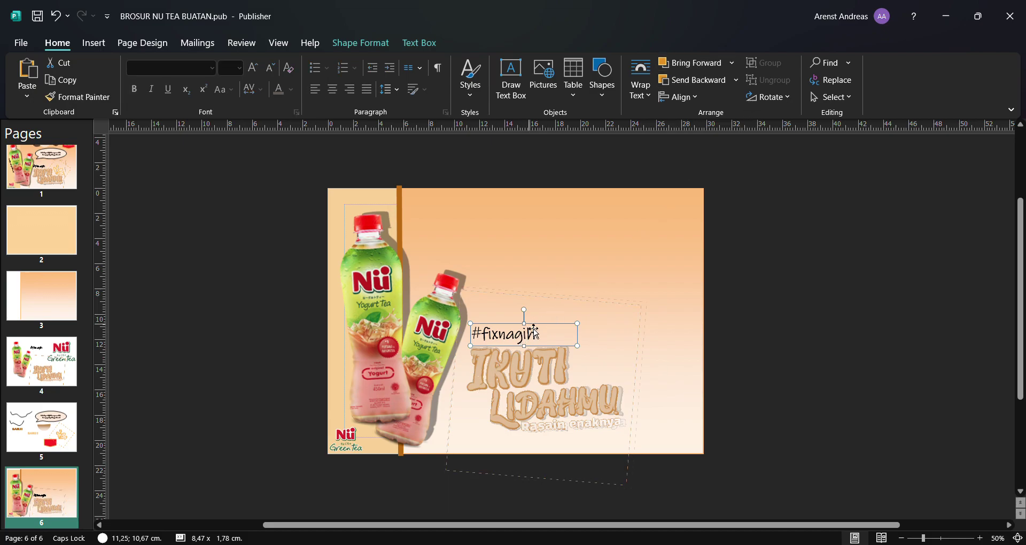
pyautogui.moveTo(535, 331); pyautogui.dragTo(543, 331)
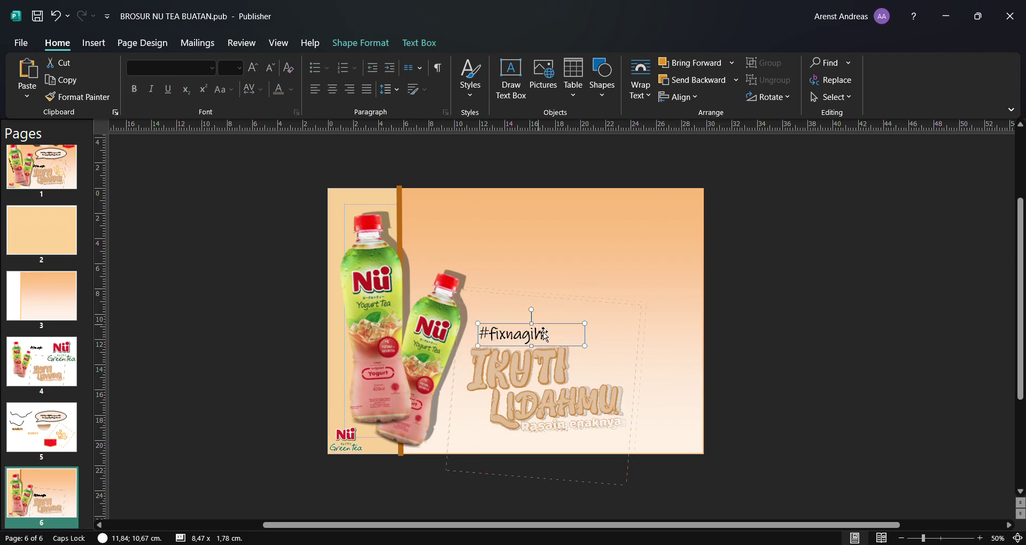
pyautogui.click(778, 347)
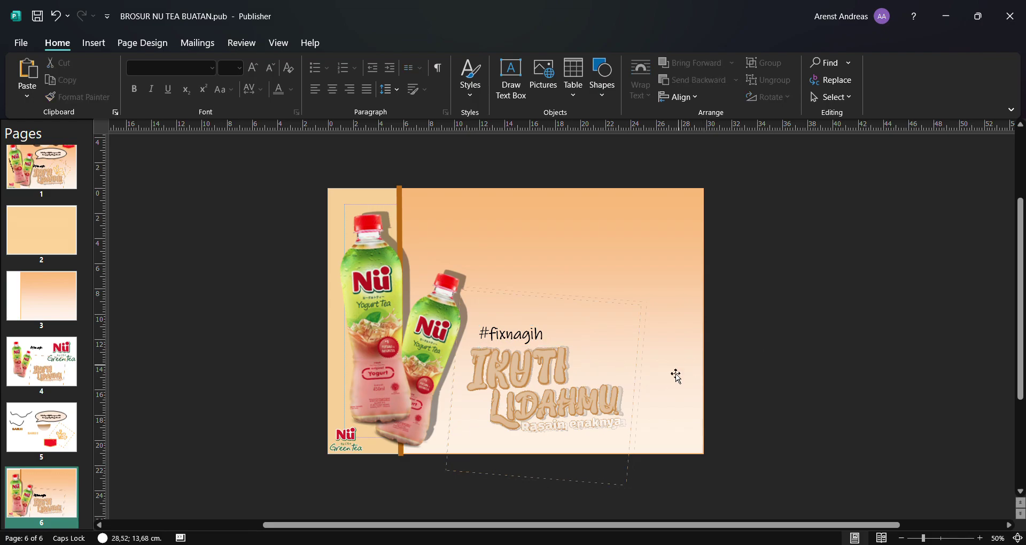
# Select the whole #fixnagih text, remove its bold formatting and set its font size to 28.
pyautogui.click(499, 334)
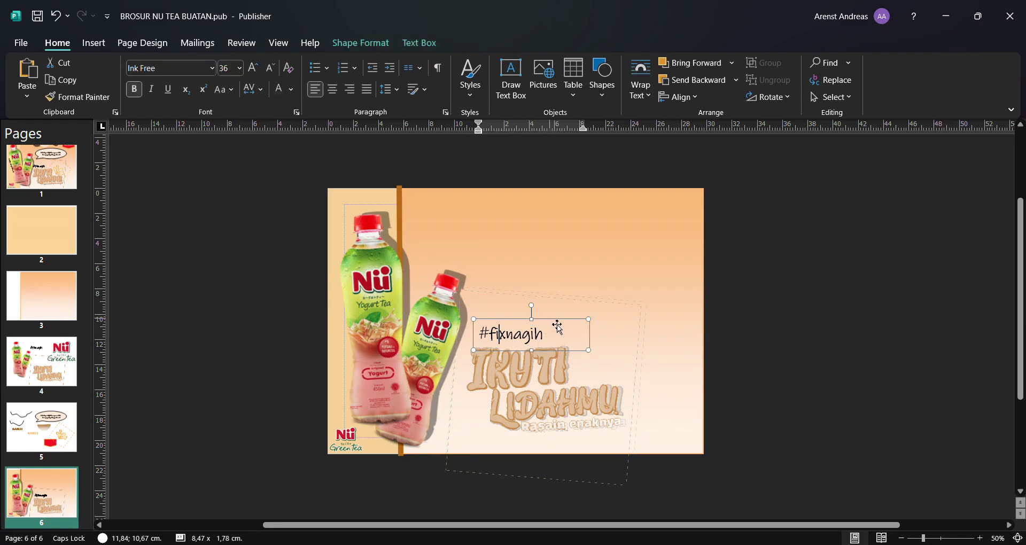
pyautogui.moveTo(559, 344); pyautogui.dragTo(475, 343)
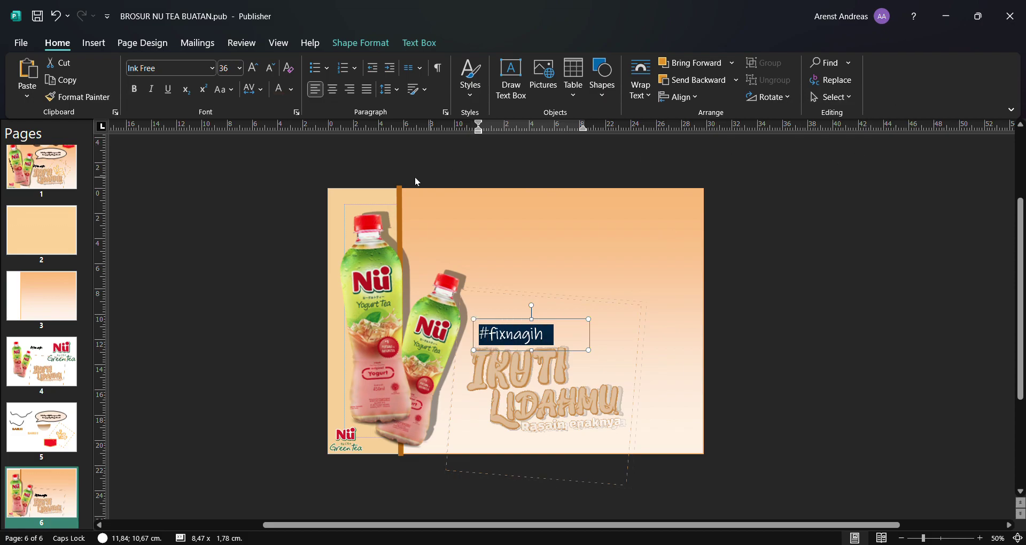
pyautogui.click(137, 91)
pyautogui.click(138, 91)
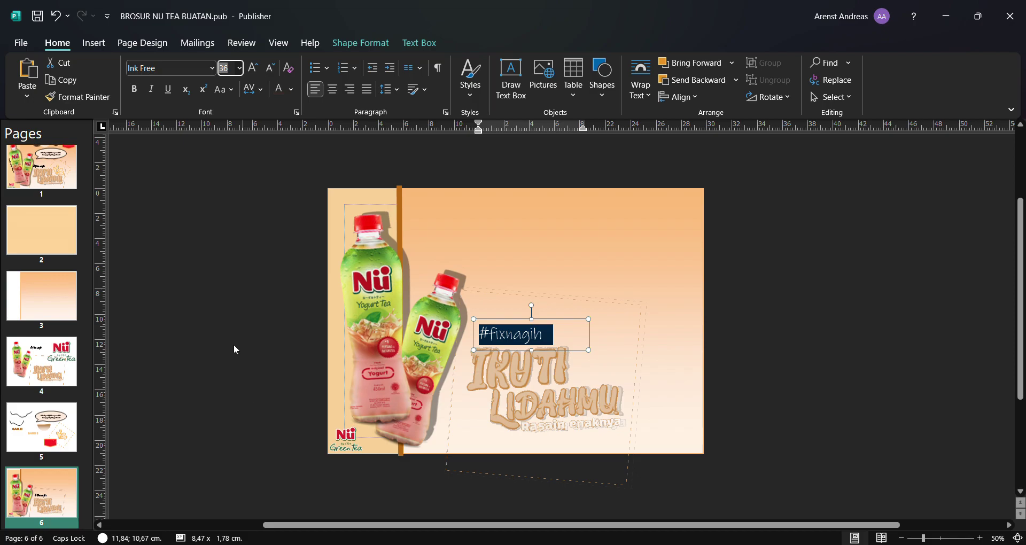
pyautogui.write('28')
pyautogui.press('Return')
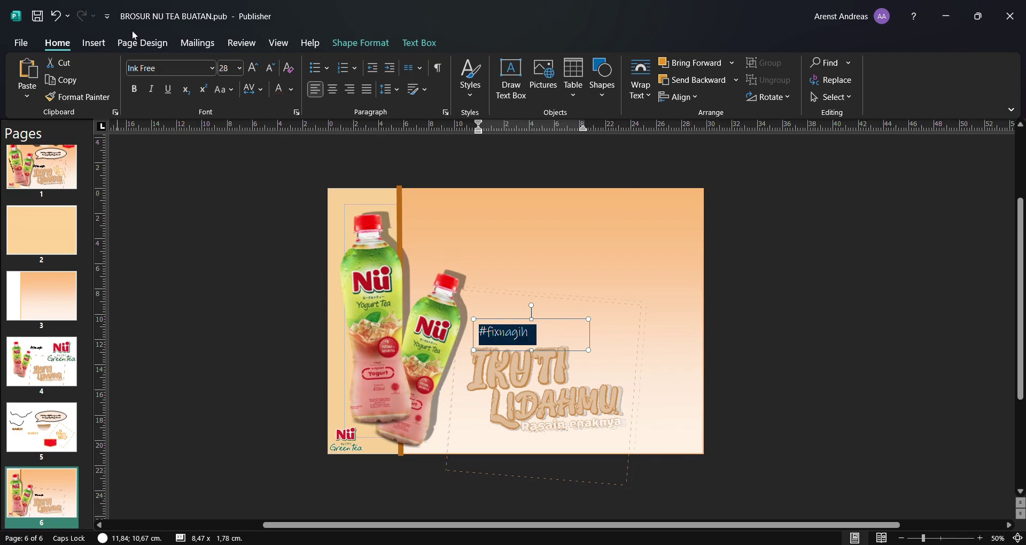
# Set the #fixnagih text to font size 30 and make it bold.
pyautogui.click(233, 72)
pyautogui.write('30')
pyautogui.press('Return')
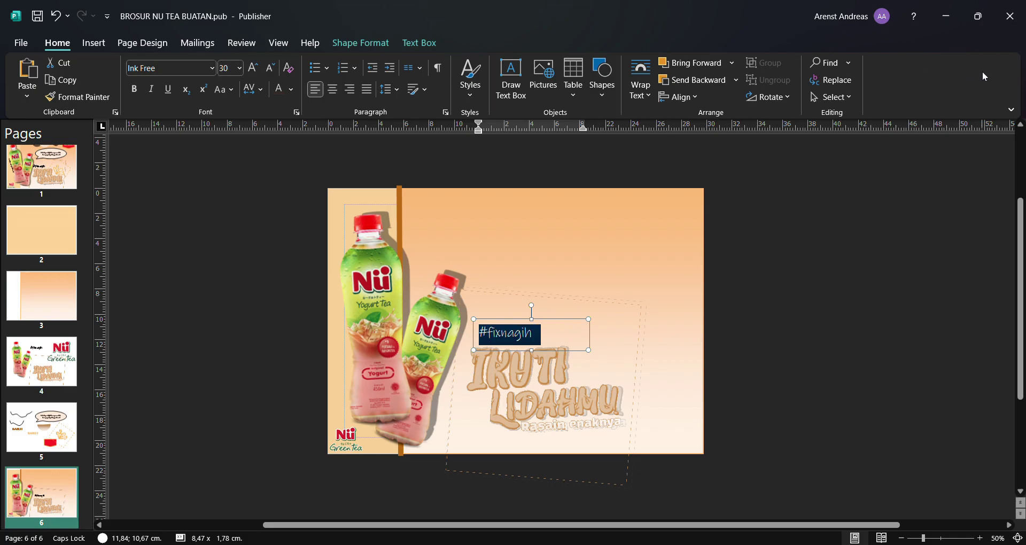
pyautogui.click(133, 90)
pyautogui.click(784, 346)
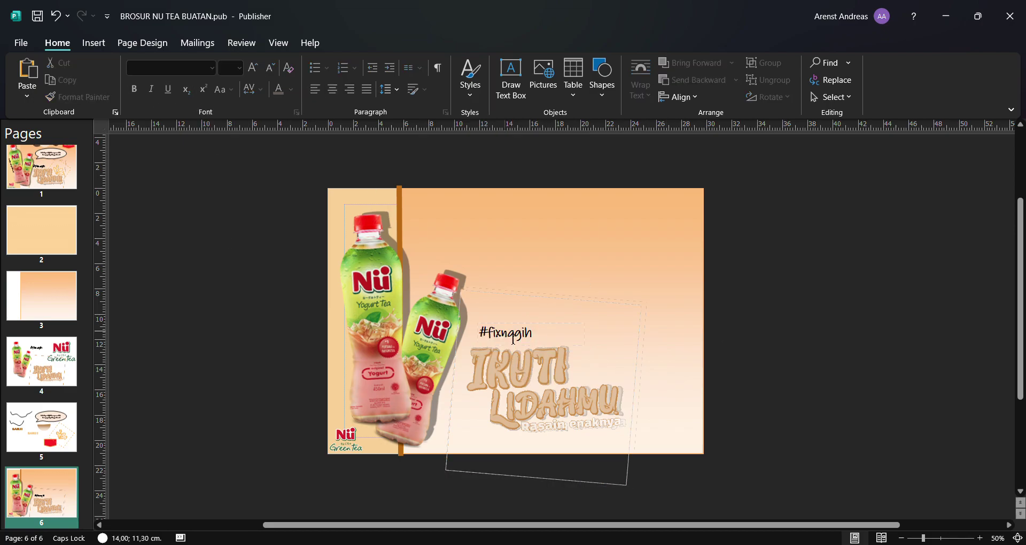
# Nudge the IKUTI LIDAHMU lettering left to about 8,85; 8,04 cm, leaving its grey shadow in place.
pyautogui.click(501, 323)
pyautogui.press('Tab')
pyautogui.press('Tab')
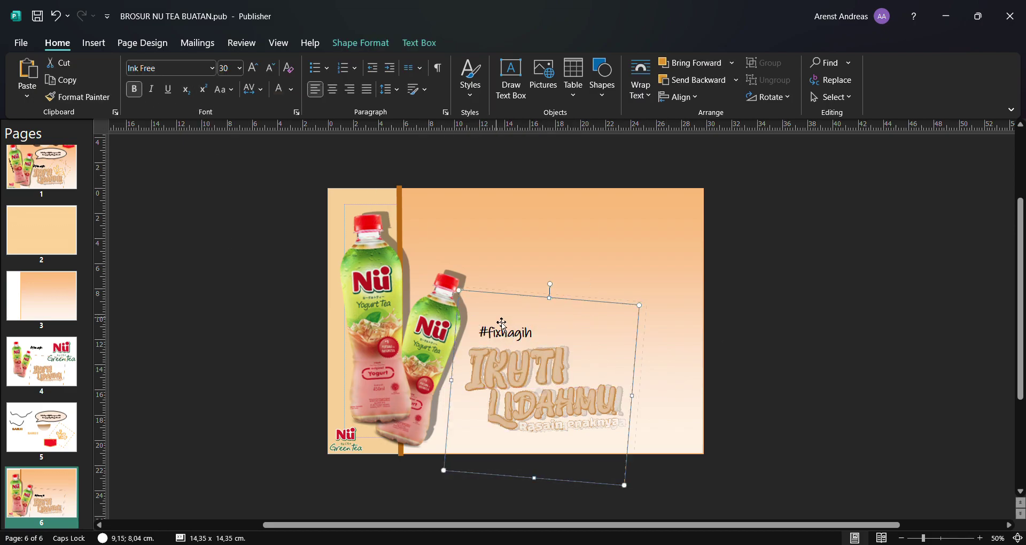
pyautogui.click(819, 396)
pyautogui.click(502, 332)
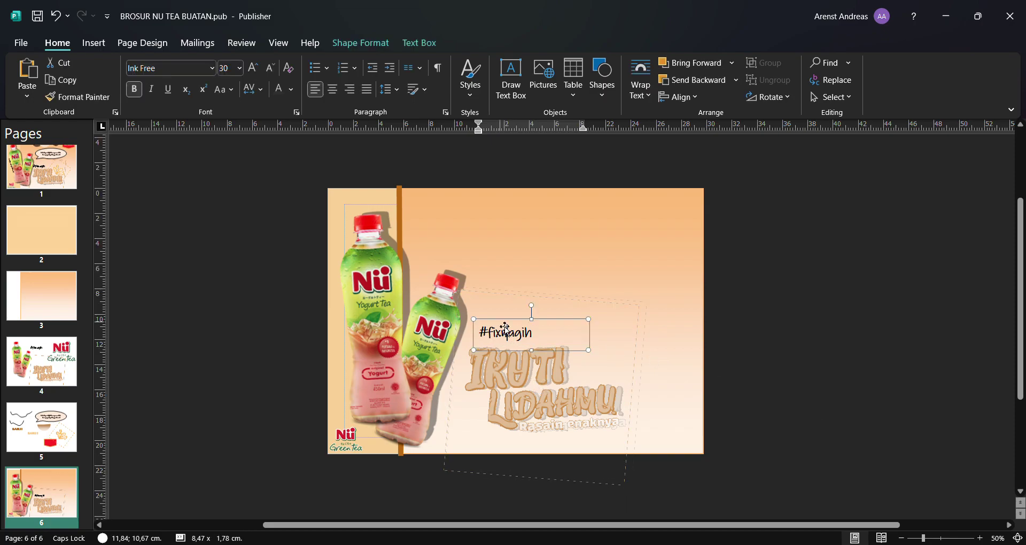
pyautogui.click(500, 323)
pyautogui.click(500, 323)
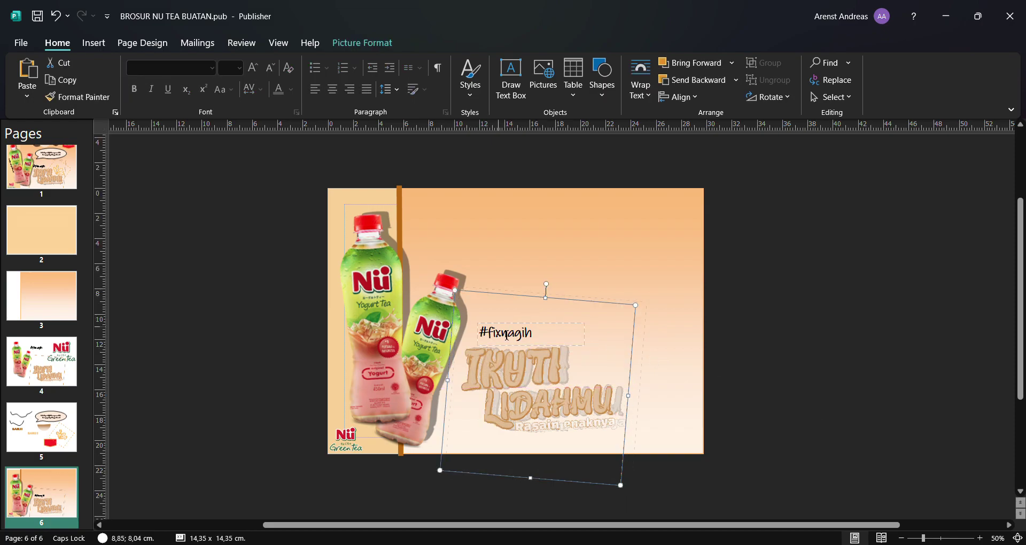
# Move the #fixnagih text box left to about 11,29; 10,67 cm, above the start of the lettering.
pyautogui.click(498, 327)
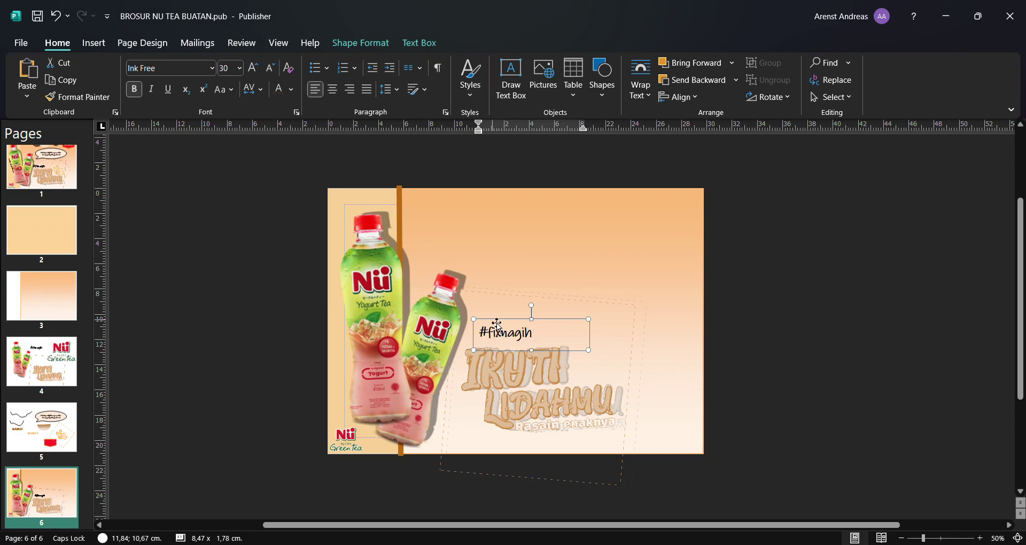
pyautogui.click(494, 328)
pyautogui.click(506, 338)
pyautogui.click(506, 339)
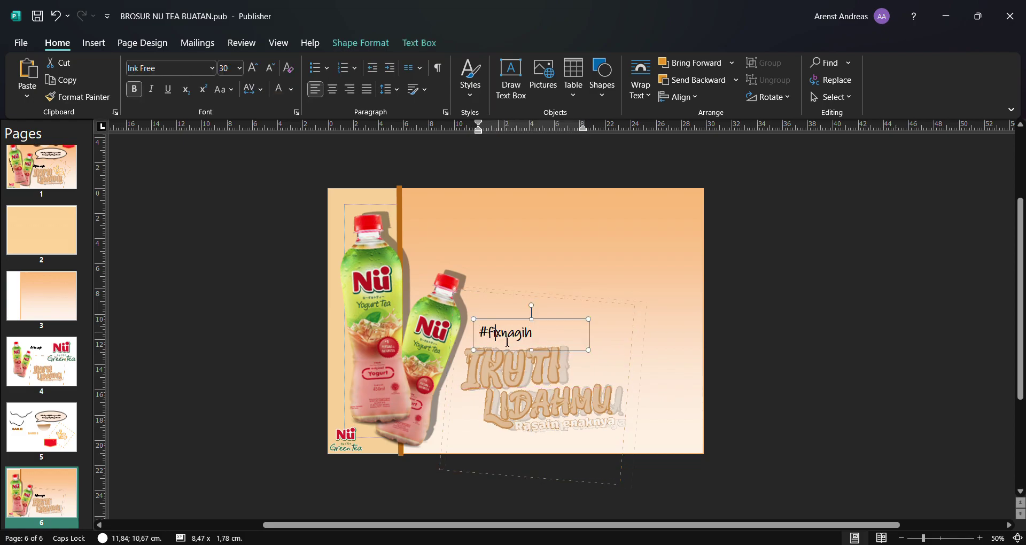
pyautogui.moveTo(505, 354); pyautogui.dragTo(490, 353)
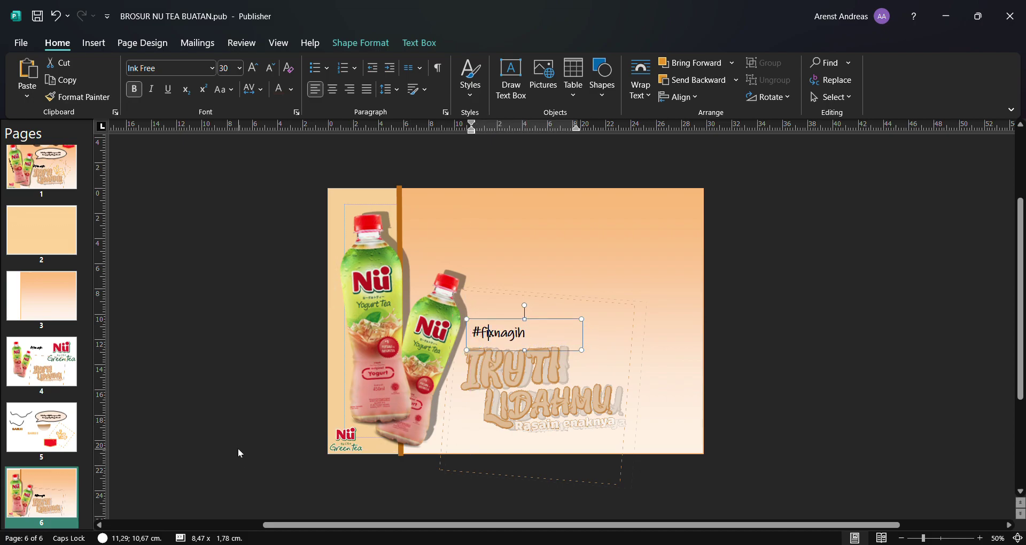
pyautogui.click(856, 379)
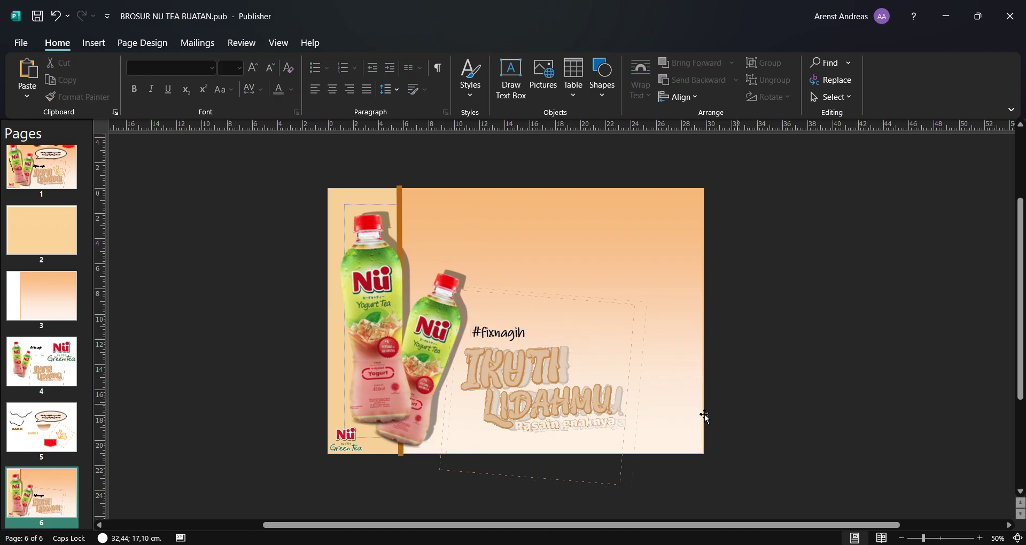
# Move the IKUTI LIDAHMU lettering right to about 9,32; 8,00 cm, close over its grey shadow.
pyautogui.click(519, 391)
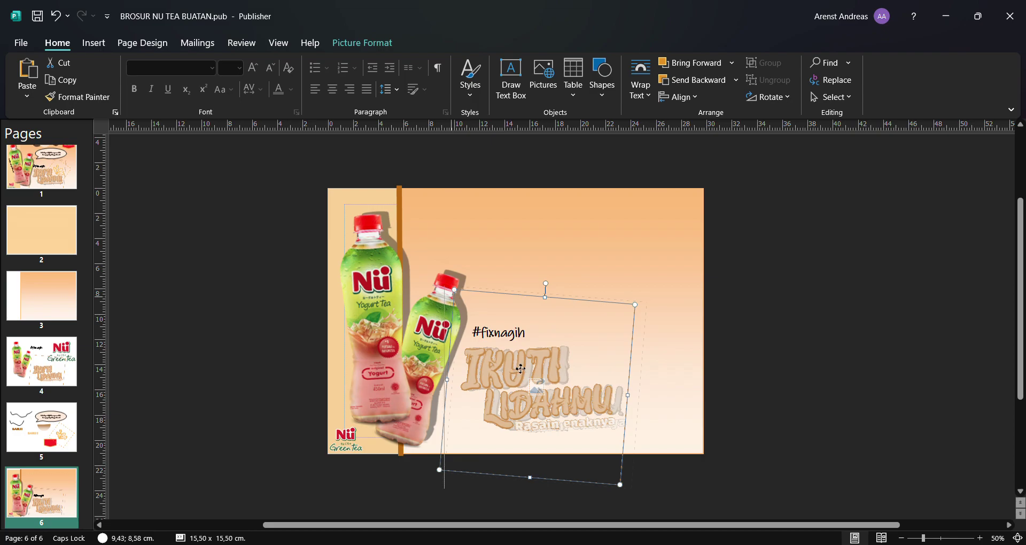
pyautogui.moveTo(515, 368); pyautogui.dragTo(522, 367)
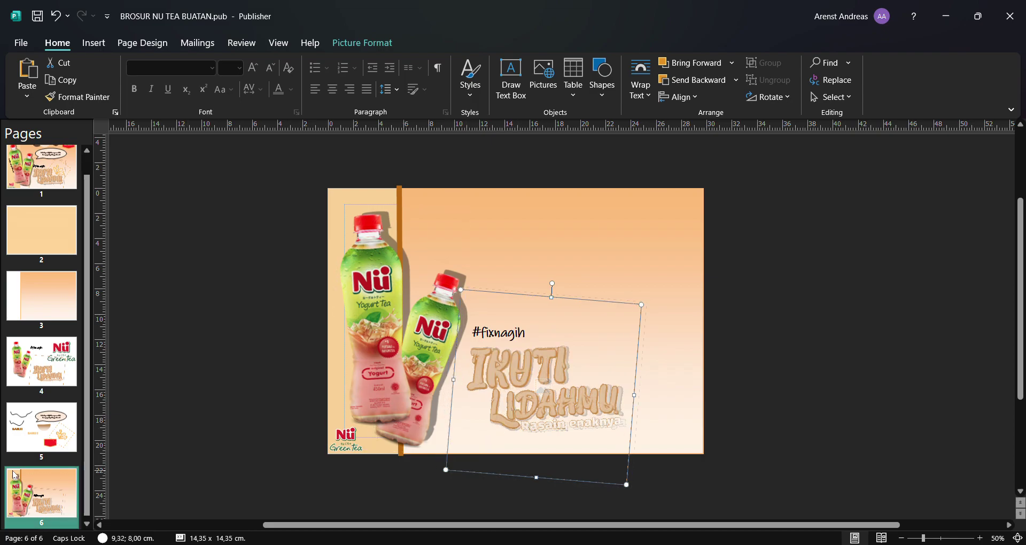
# Copy the tilted "Nu Yogurt Tea | 450 ml" text box from page 1 and paste it on page 6.
pyautogui.click(44, 371)
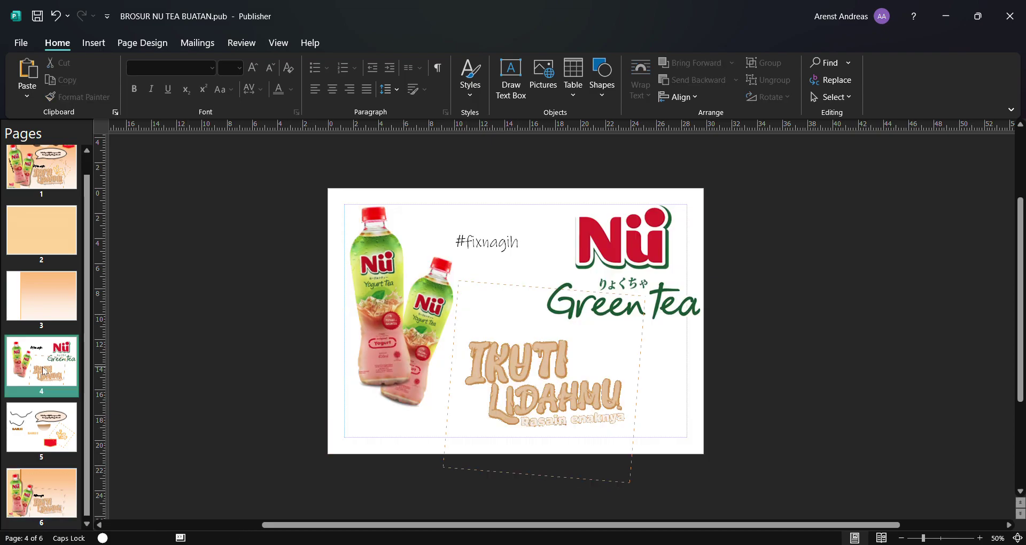
pyautogui.click(39, 184)
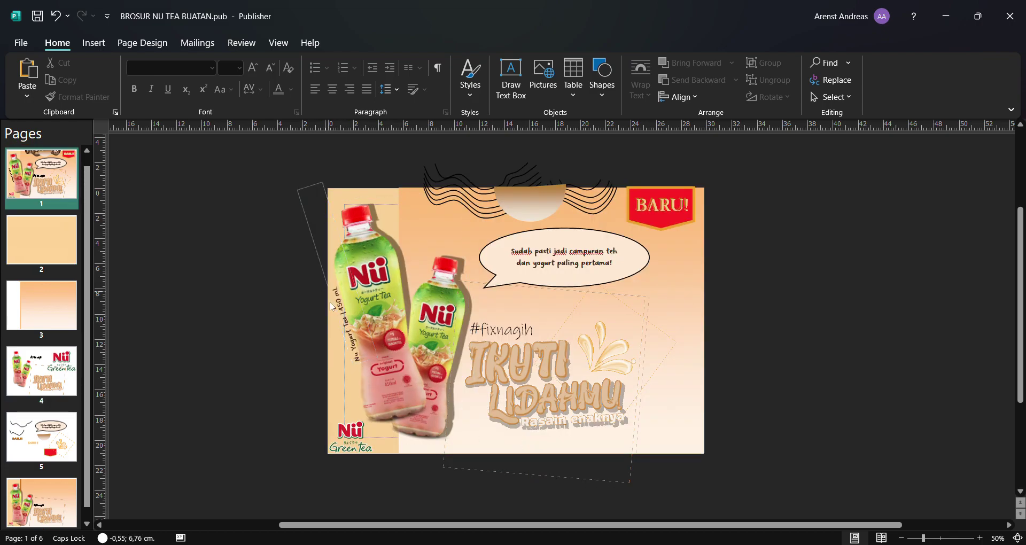
pyautogui.click(346, 339)
pyautogui.click(343, 294)
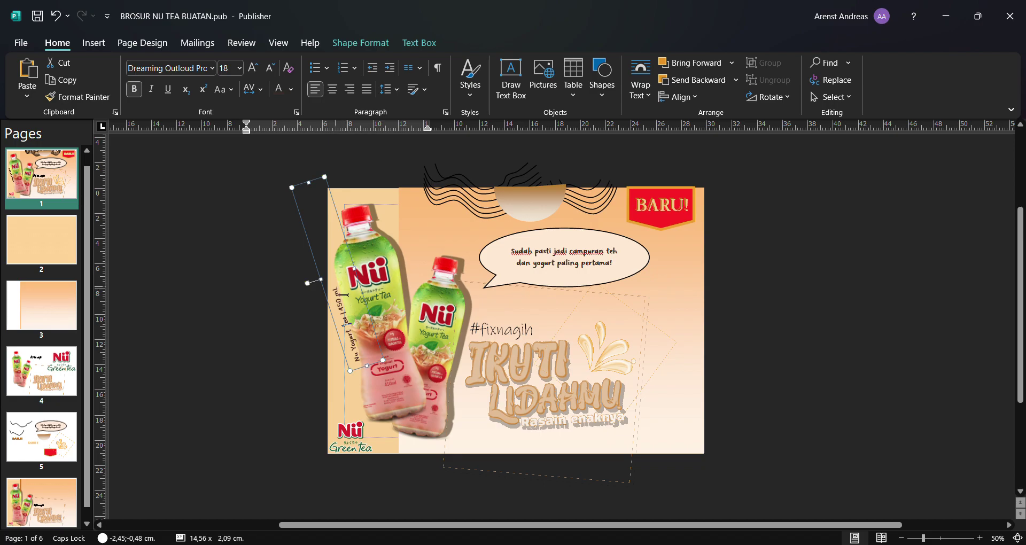
pyautogui.click(343, 341)
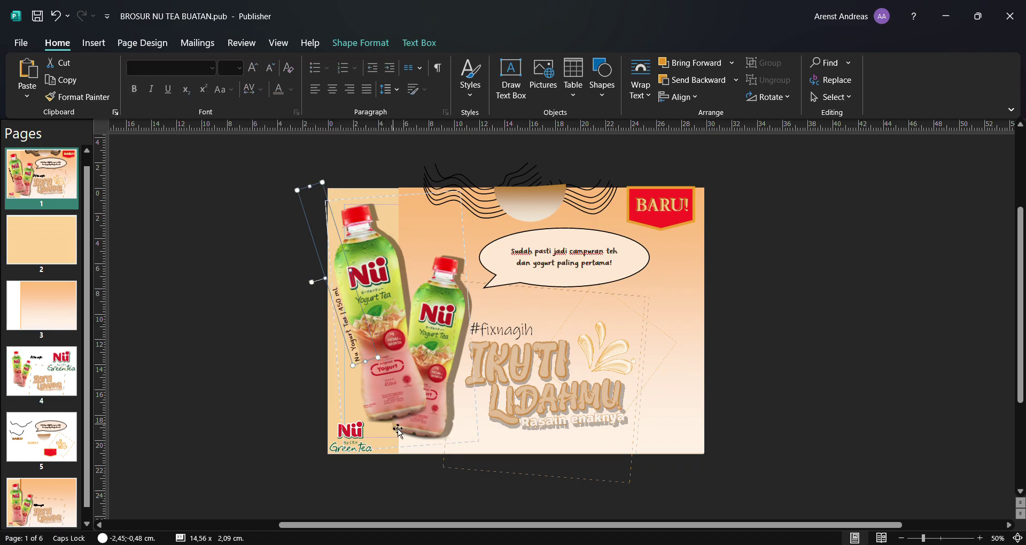
pyautogui.click(30, 494)
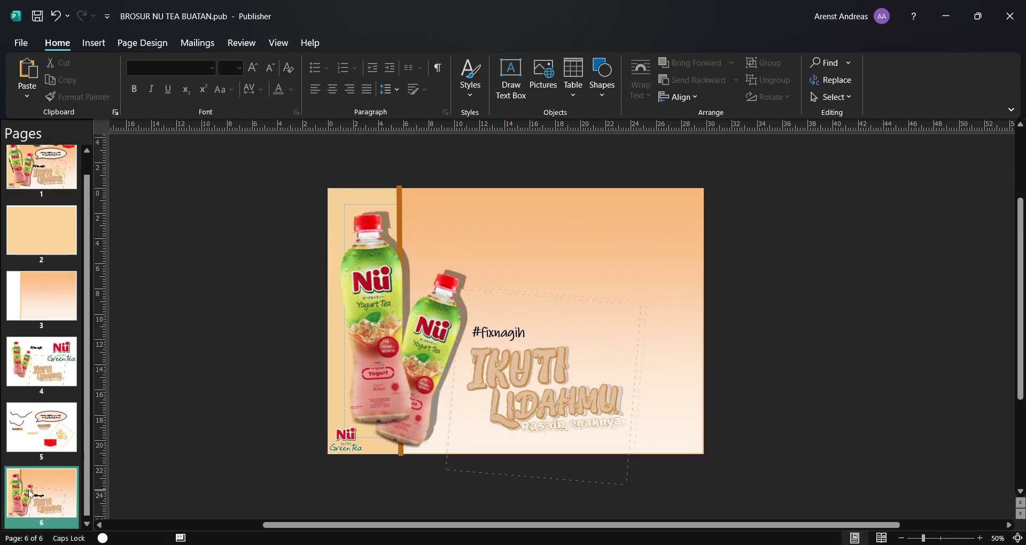
pyautogui.hotkey('ctrl', 'v')
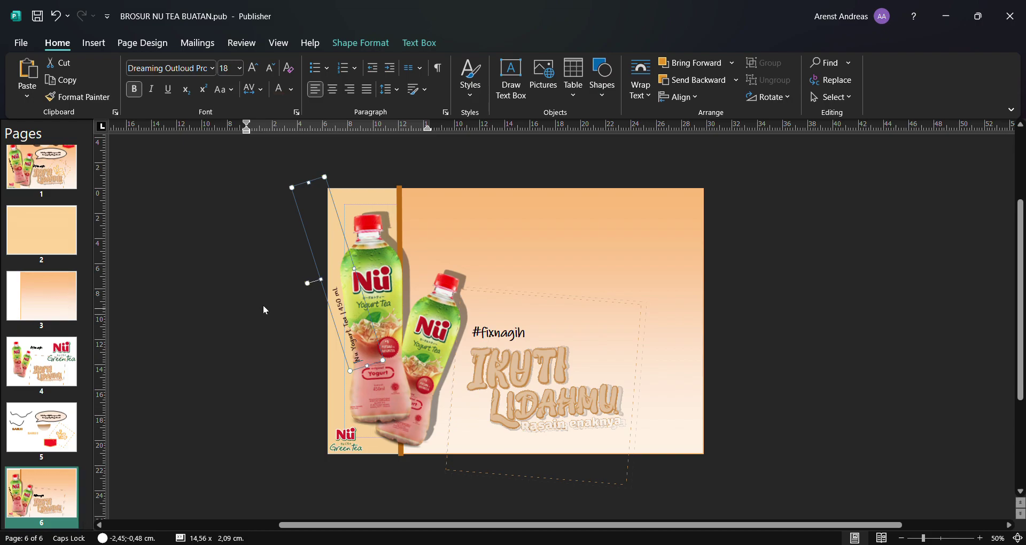
# Rotate the "Nu Yogurt Tea | 450 ml" text box more upright and place it at about -1,68; -0,82 cm beside the large bottle.
pyautogui.moveTo(314, 286); pyautogui.dragTo(339, 307)
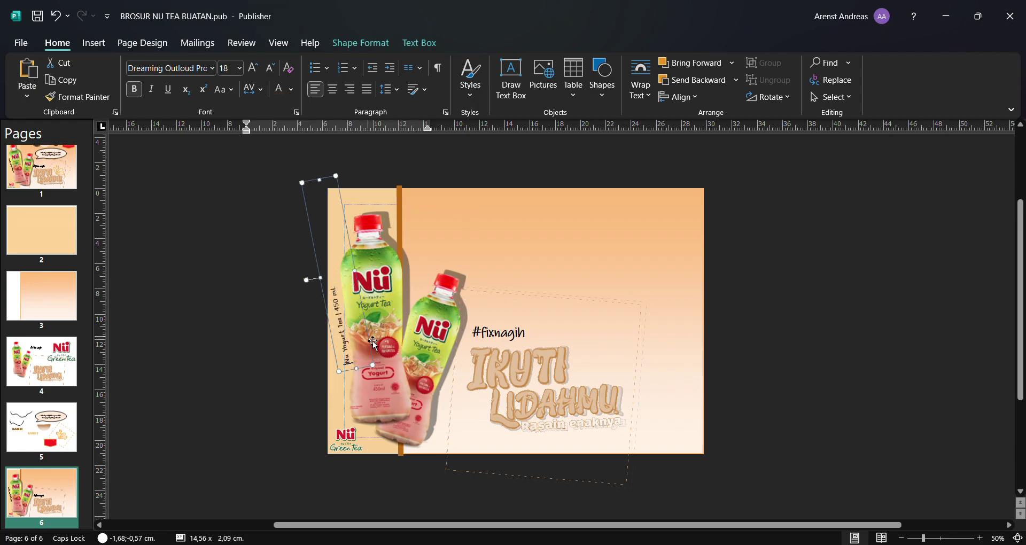
pyautogui.moveTo(374, 344); pyautogui.dragTo(372, 338)
pyautogui.click(767, 312)
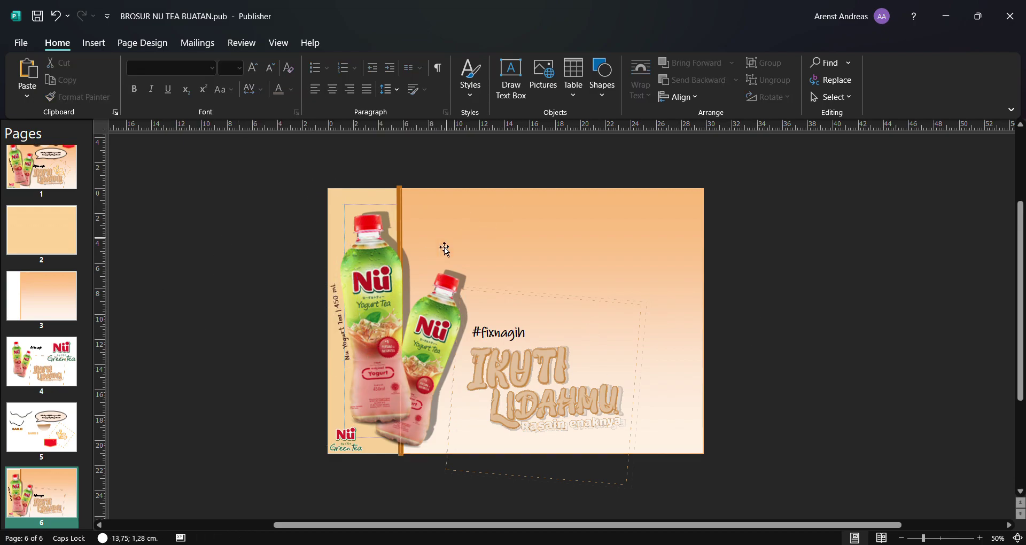
# Try to bring the bottle picture forward in the stacking order.
pyautogui.click(404, 283)
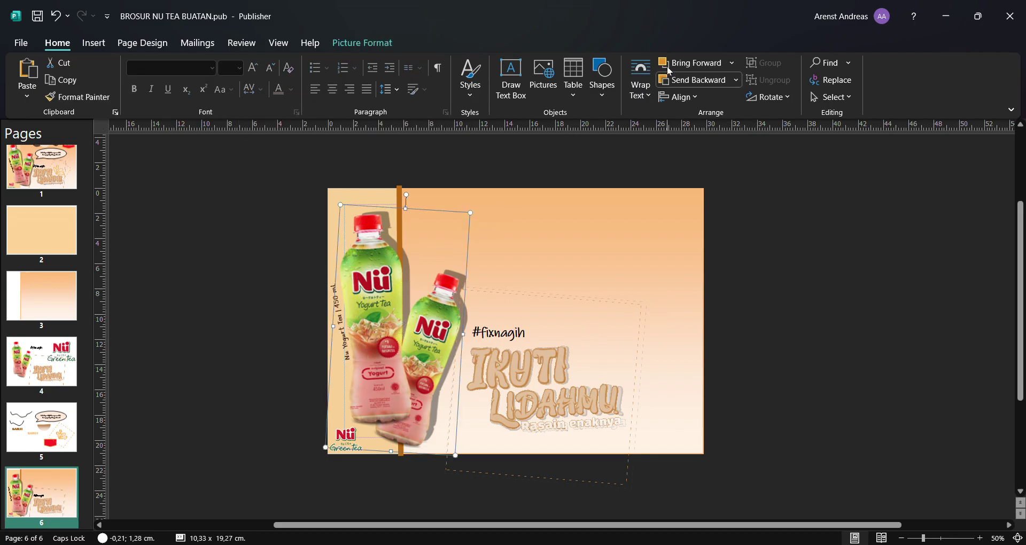
pyautogui.click(684, 63)
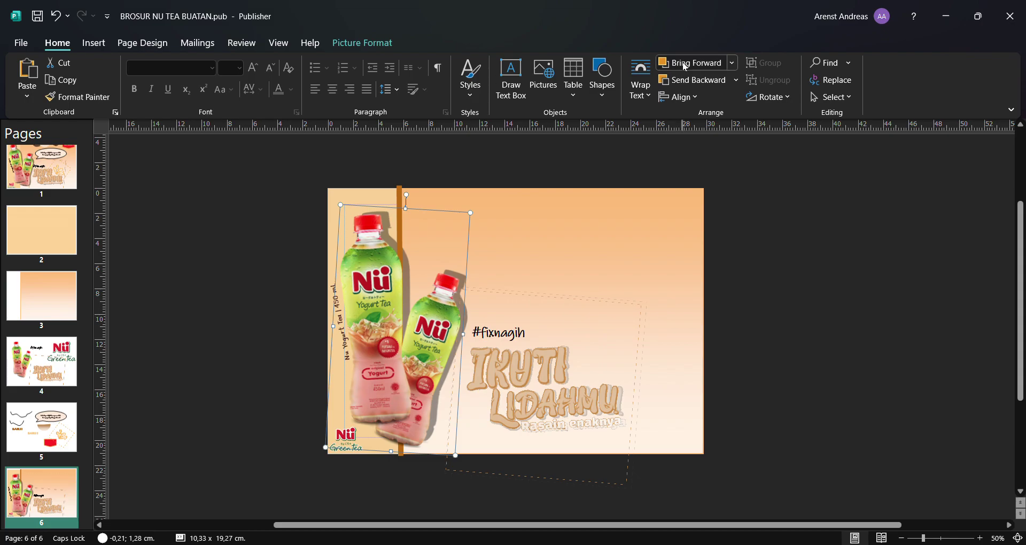
pyautogui.click(685, 64)
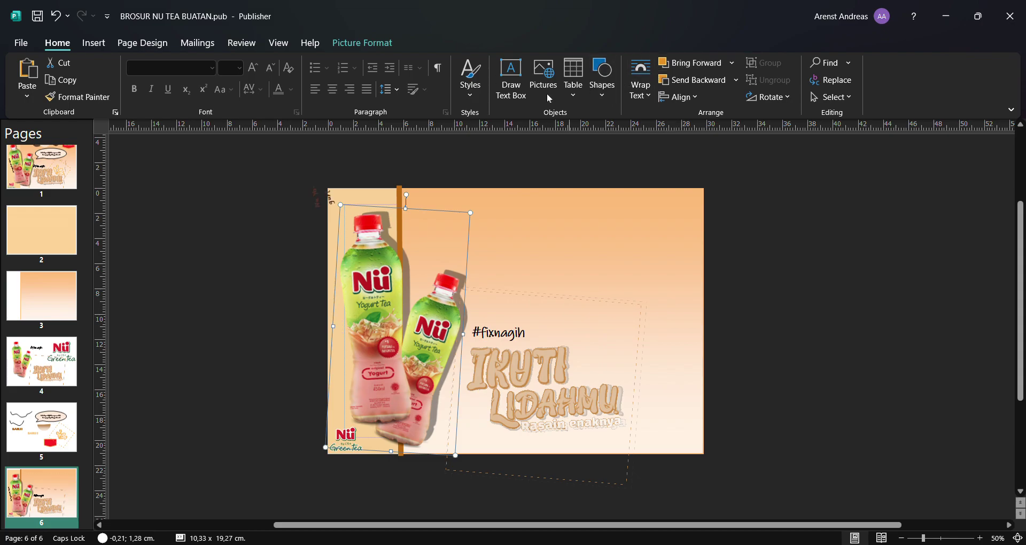
pyautogui.click(56, 16)
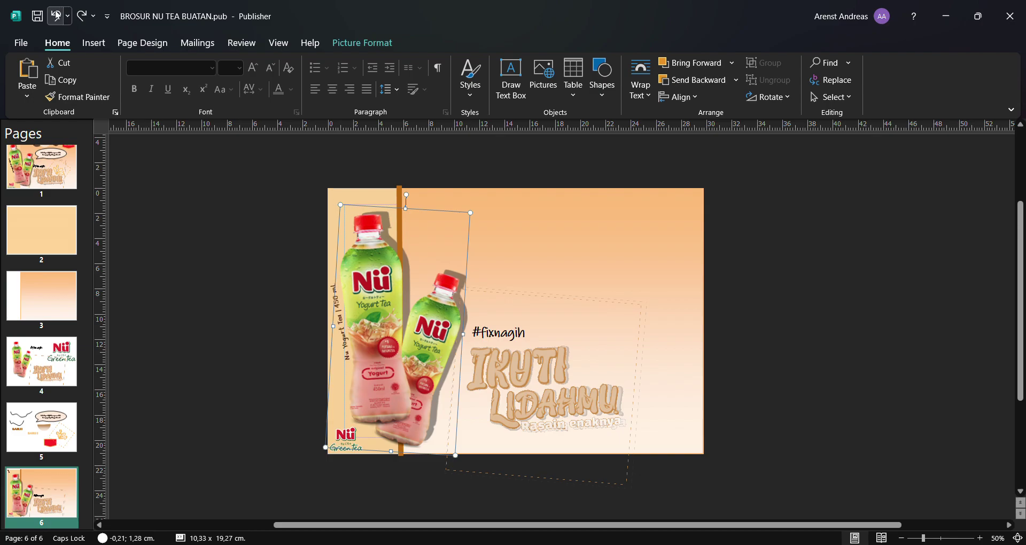
# Try different stacking levels for the vertical brown line, ending with it behind the bottles and in front of the background panels.
pyautogui.click(397, 185)
pyautogui.click(401, 203)
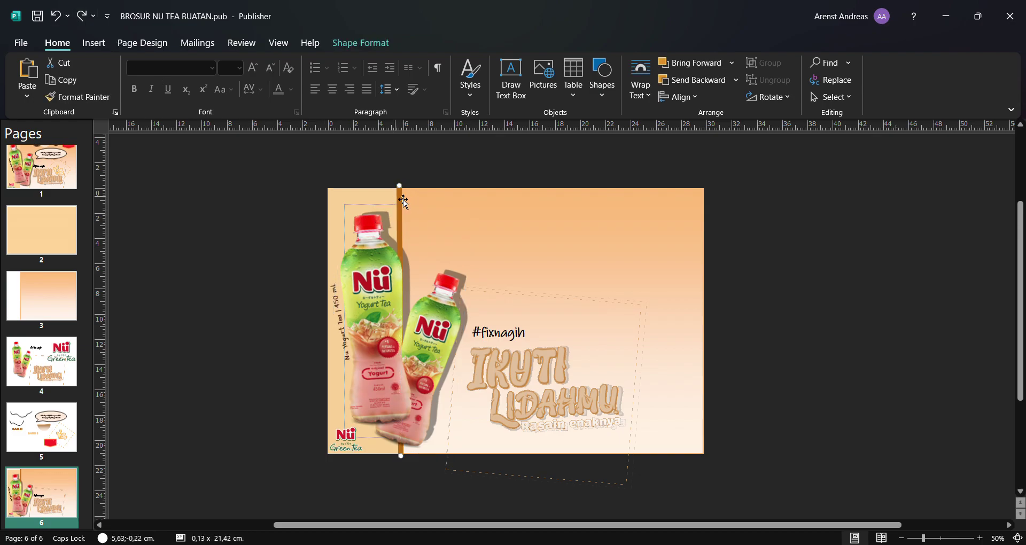
pyautogui.click(703, 63)
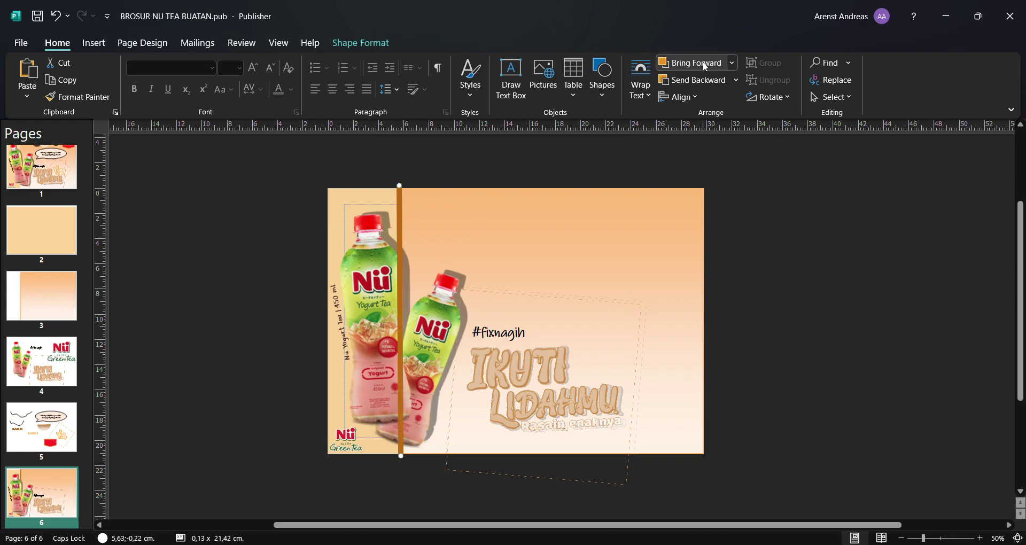
pyautogui.click(697, 82)
pyautogui.click(697, 83)
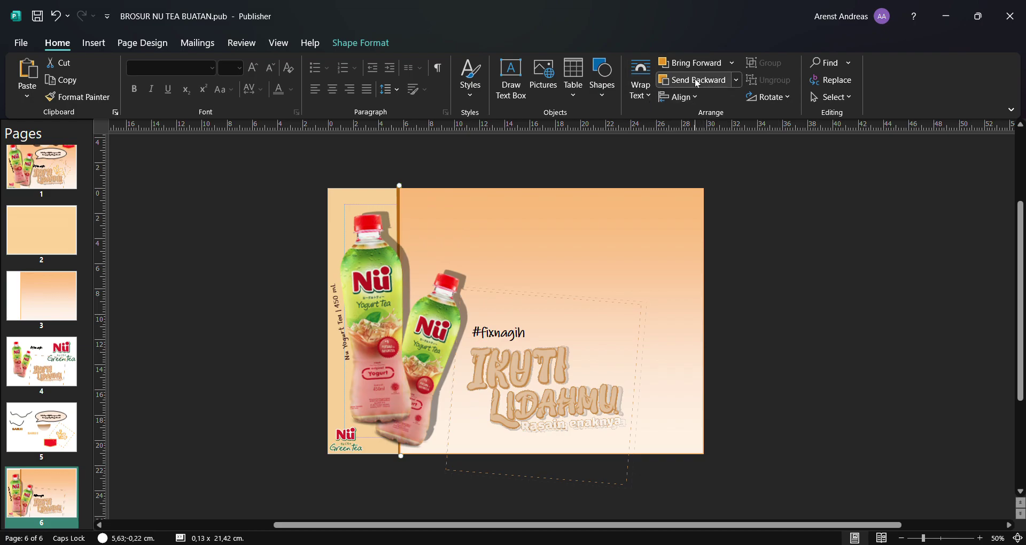
pyautogui.click(698, 62)
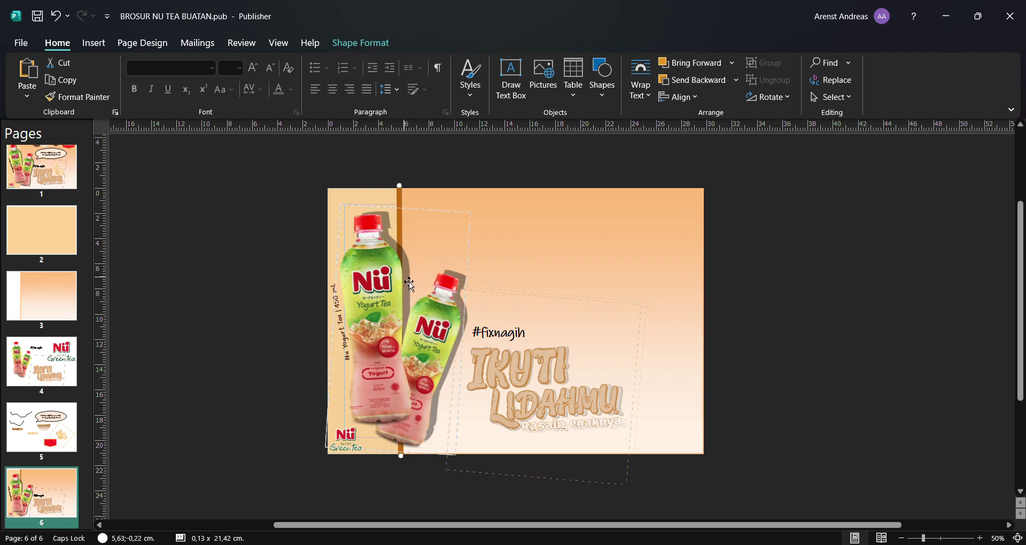
# Recolor the bottles' shadow picture to a darker grey.
pyautogui.click(404, 298)
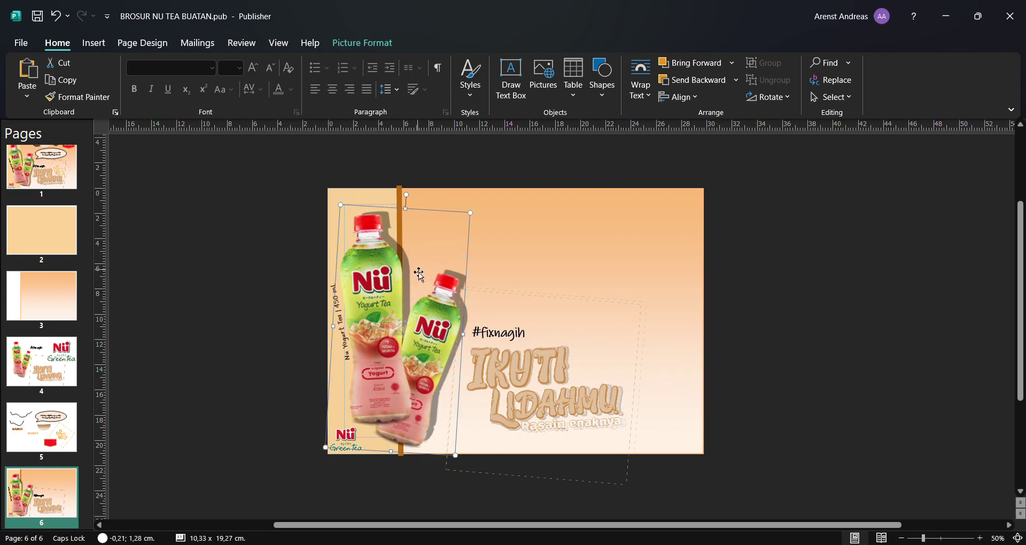
pyautogui.click(355, 38)
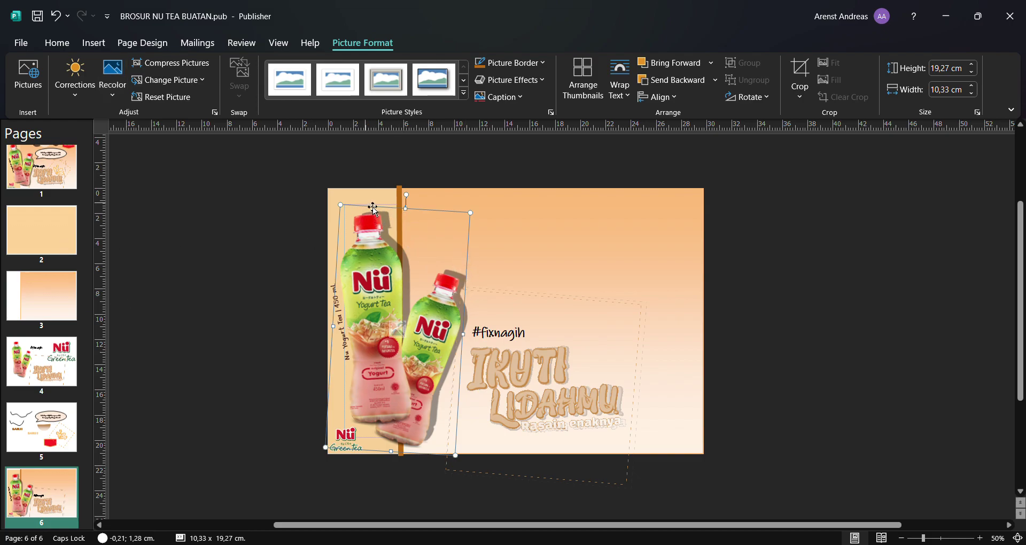
pyautogui.moveTo(373, 208); pyautogui.dragTo(381, 205)
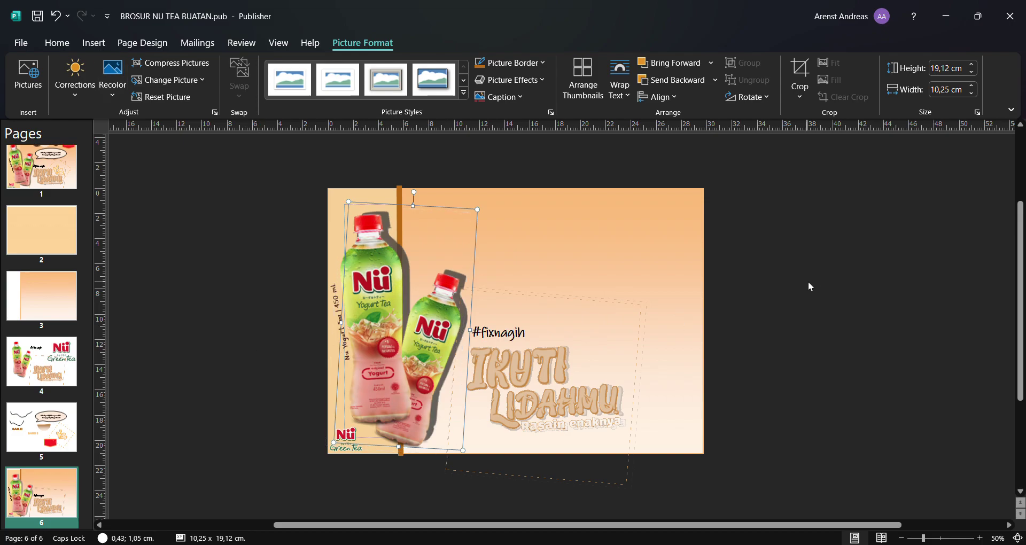
pyautogui.click(735, 333)
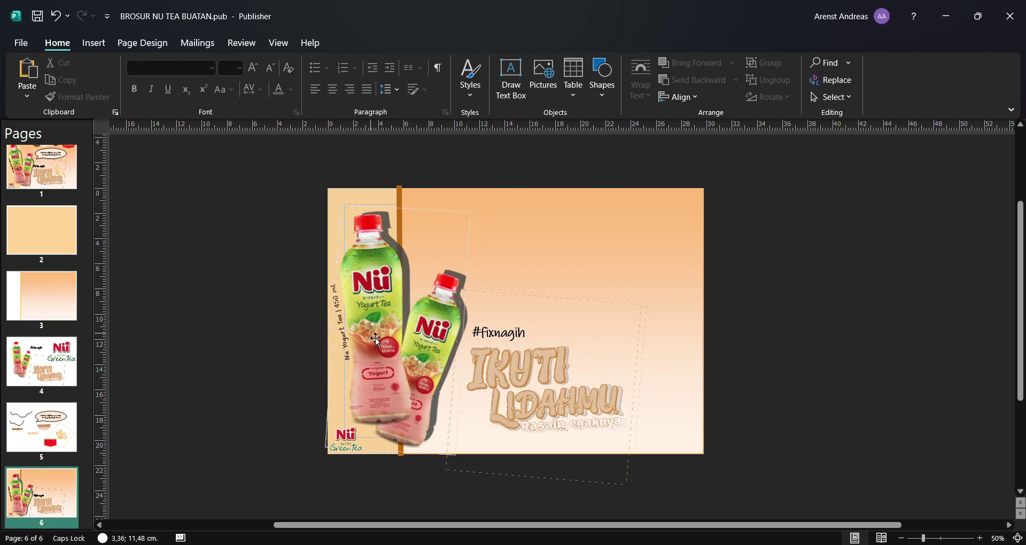
# Resize the bottle picture to about 10,22 x 19,06 cm and position it at about 0,08; 1,23 cm over its shadow.
pyautogui.click(425, 454)
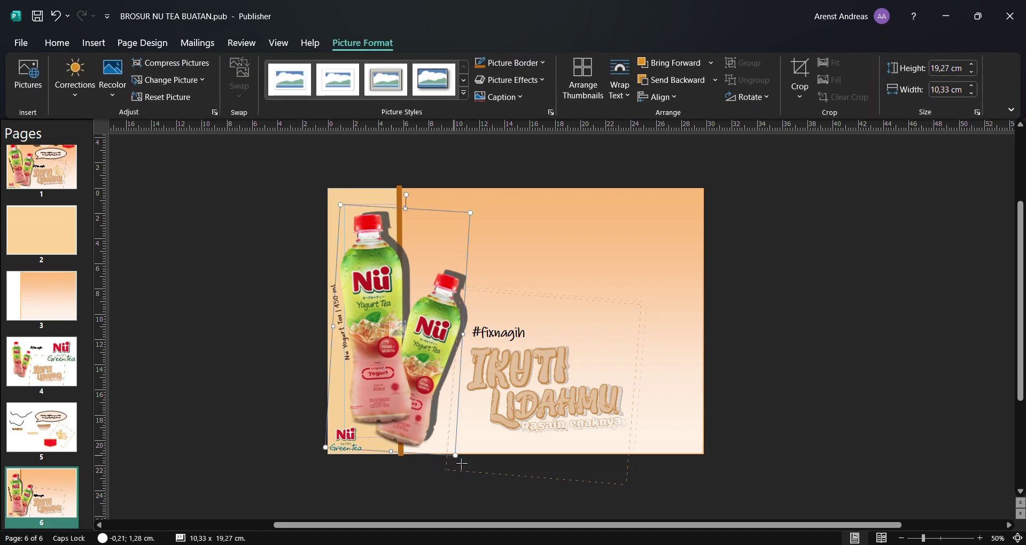
pyautogui.moveTo(462, 463); pyautogui.dragTo(465, 469)
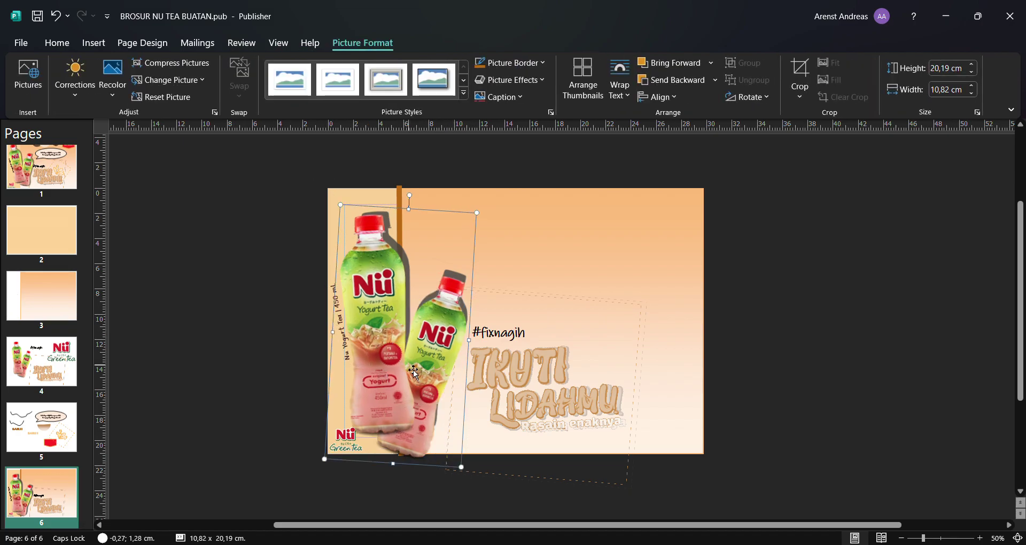
pyautogui.moveTo(414, 370); pyautogui.dragTo(414, 366)
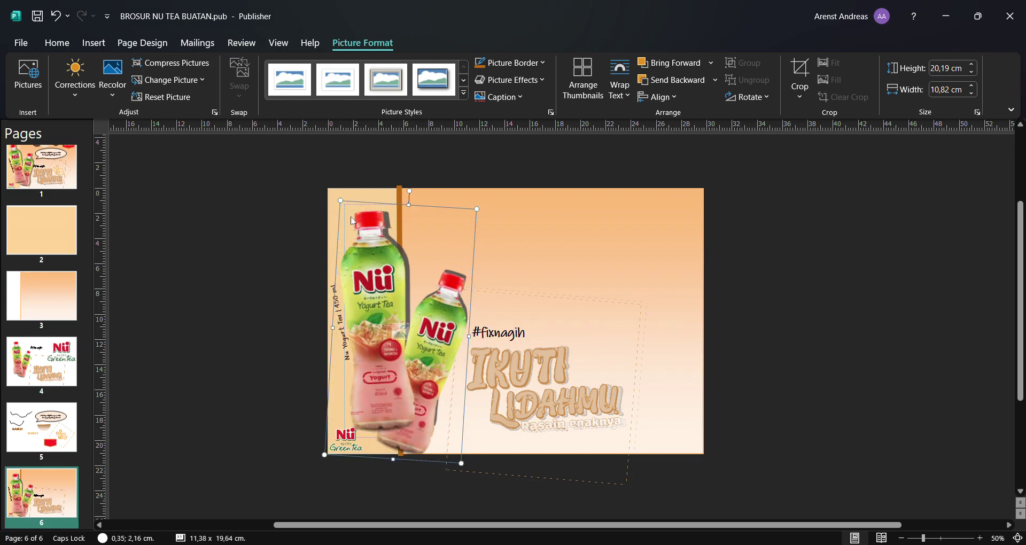
pyautogui.moveTo(384, 336); pyautogui.dragTo(377, 326)
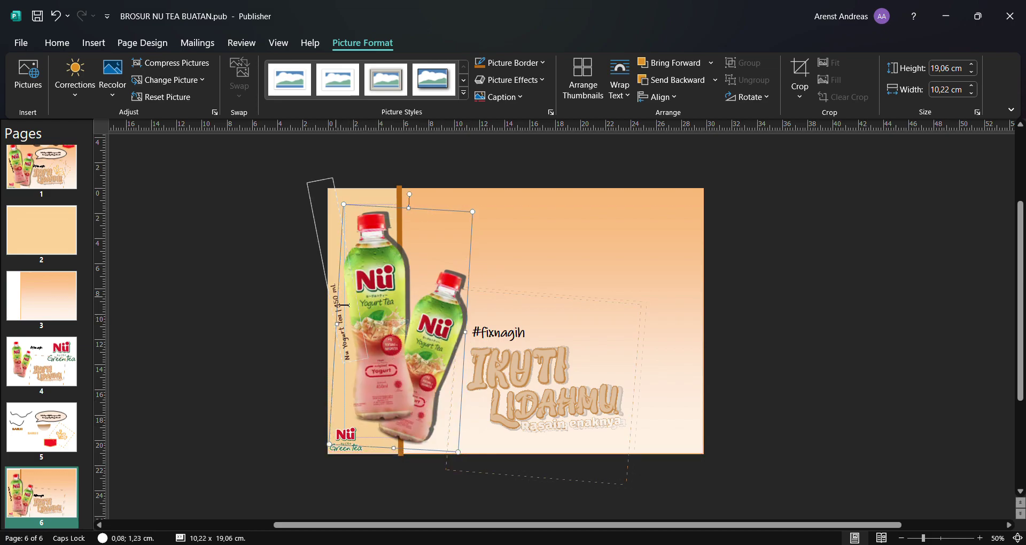
# Tilt the "Nu Yogurt Tea | 450 ml" text box slightly and move it to about -1,68; -1,15 cm, along the large bottle's edge.
pyautogui.click(331, 259)
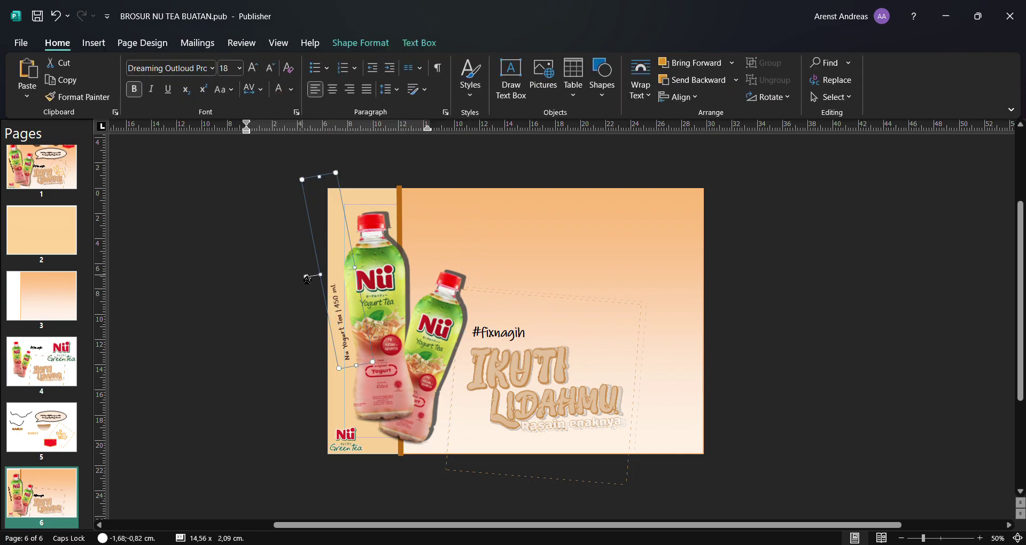
pyautogui.moveTo(308, 278); pyautogui.dragTo(307, 277)
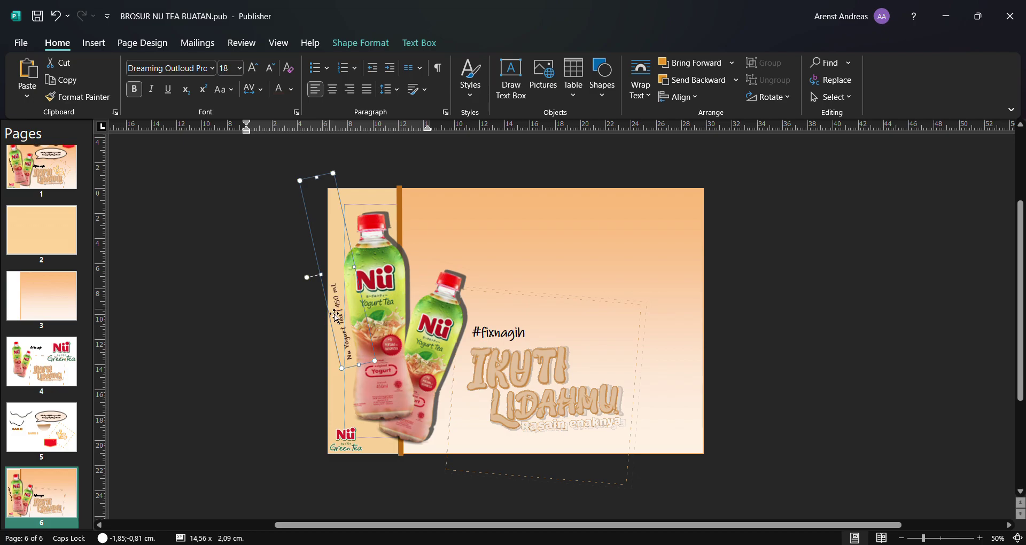
pyautogui.moveTo(336, 317); pyautogui.dragTo(346, 313)
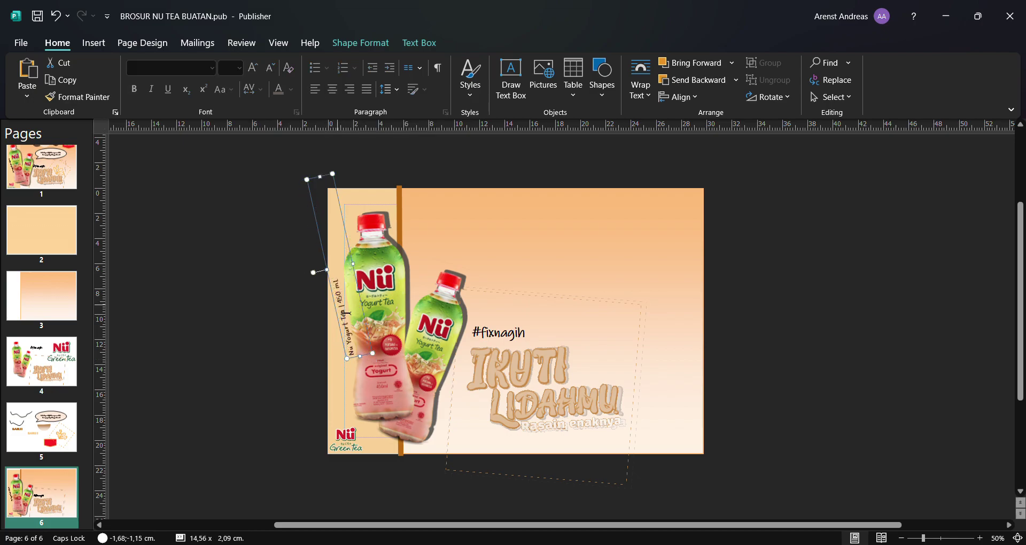
pyautogui.click(824, 285)
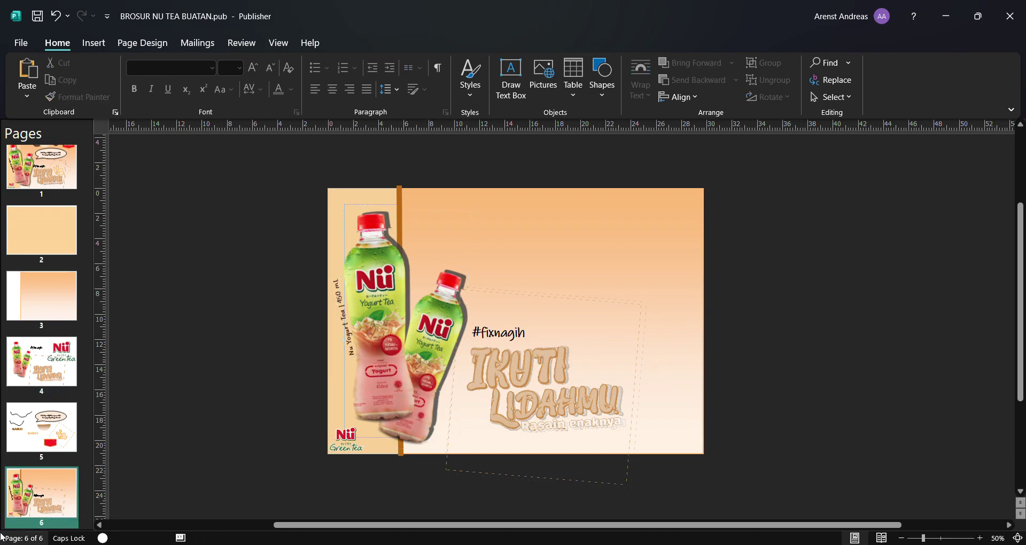
# Change the outline colour of the vertical brown line to a light golden yellow.
pyautogui.click(401, 196)
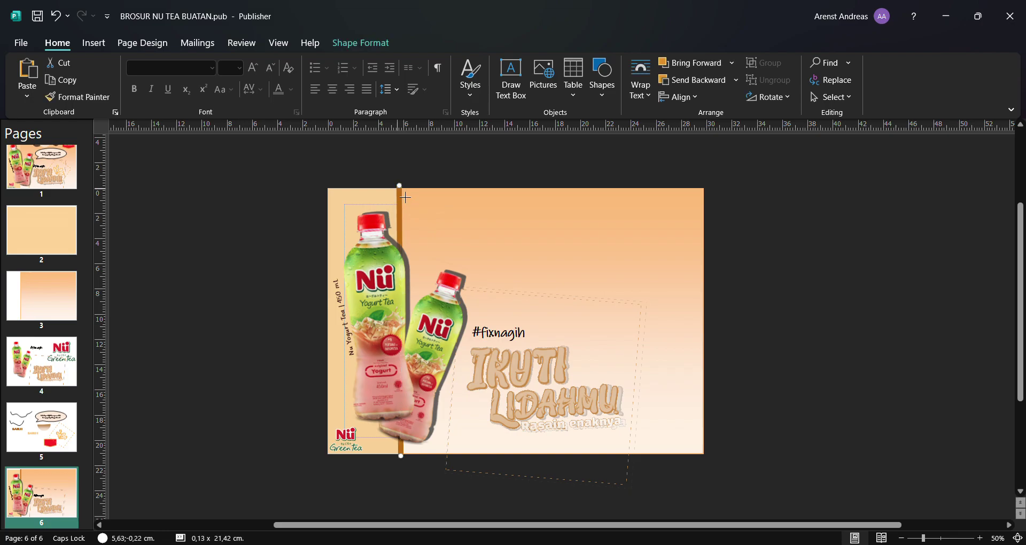
pyautogui.click(353, 43)
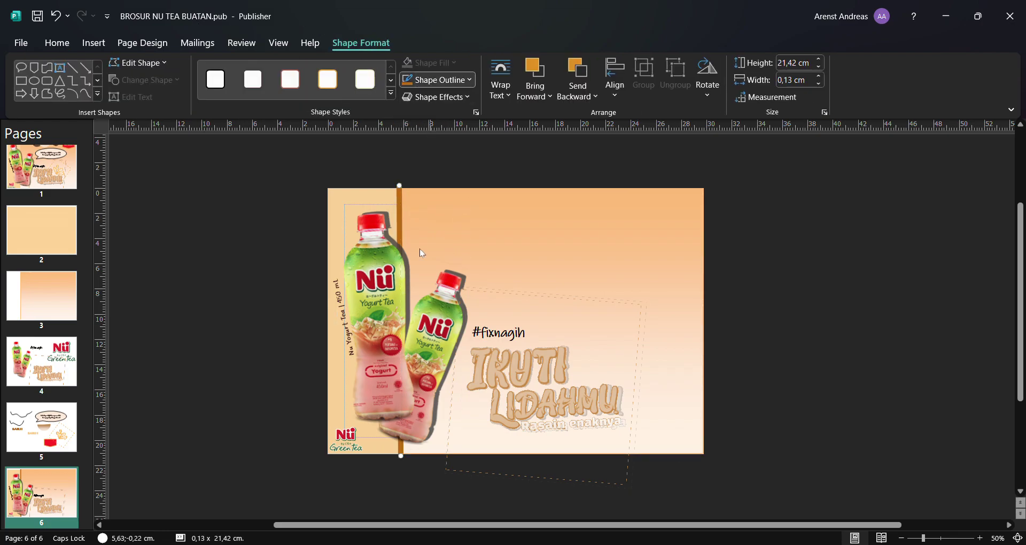
pyautogui.click(883, 329)
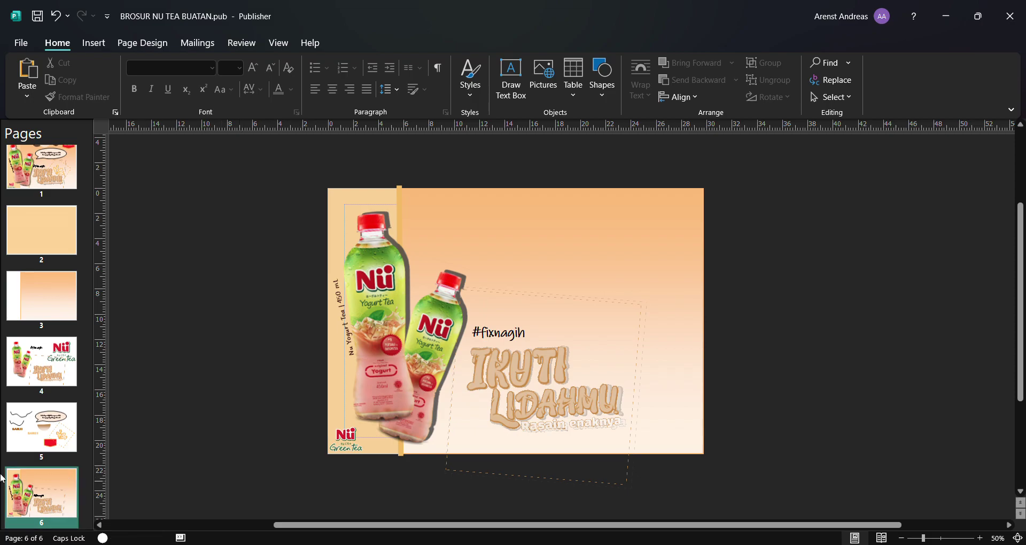
# Copy the "Sudah pasti jadi campuran teh dan yogurt paling pertama!" speech bubble from page 5 onto page 6.
pyautogui.click(33, 356)
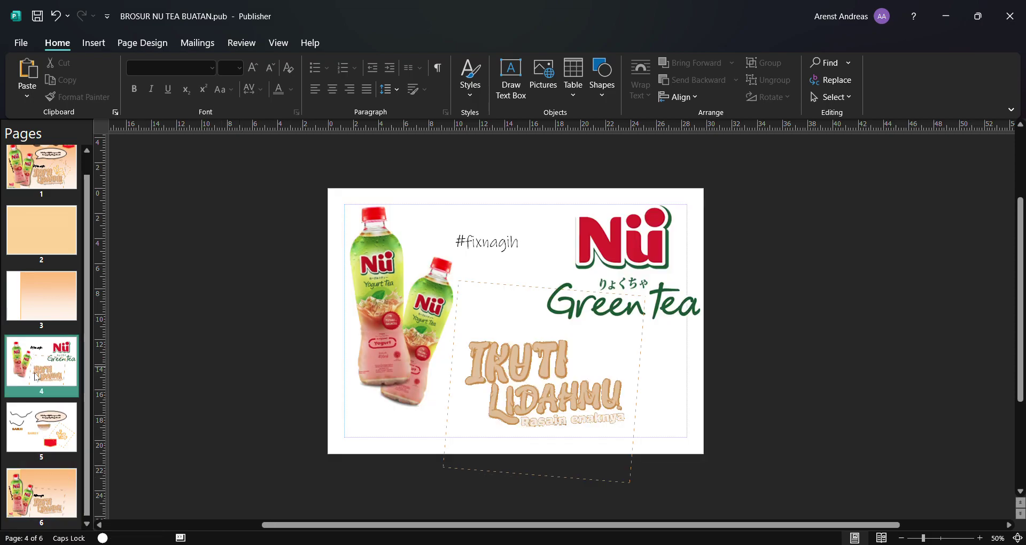
pyautogui.click(42, 167)
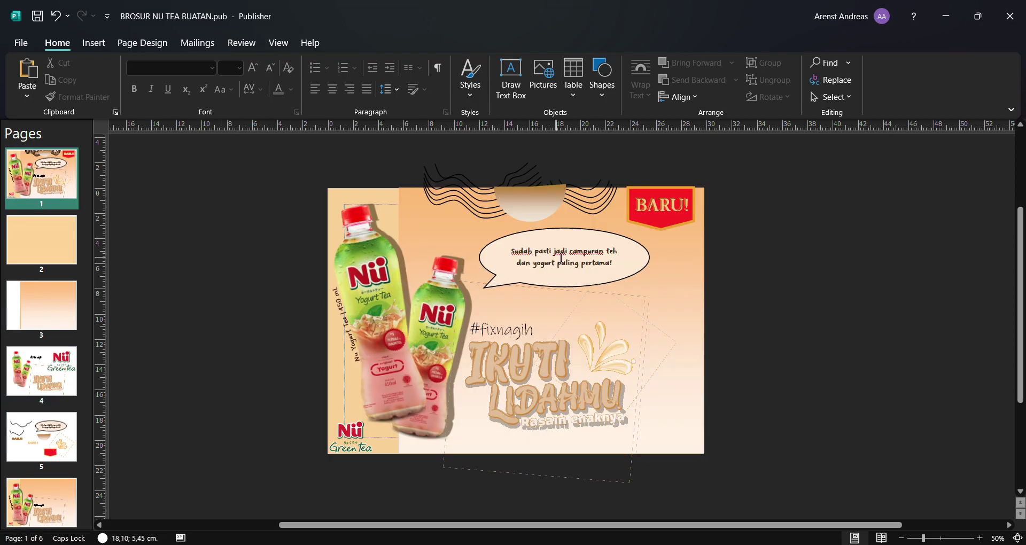
pyautogui.click(41, 436)
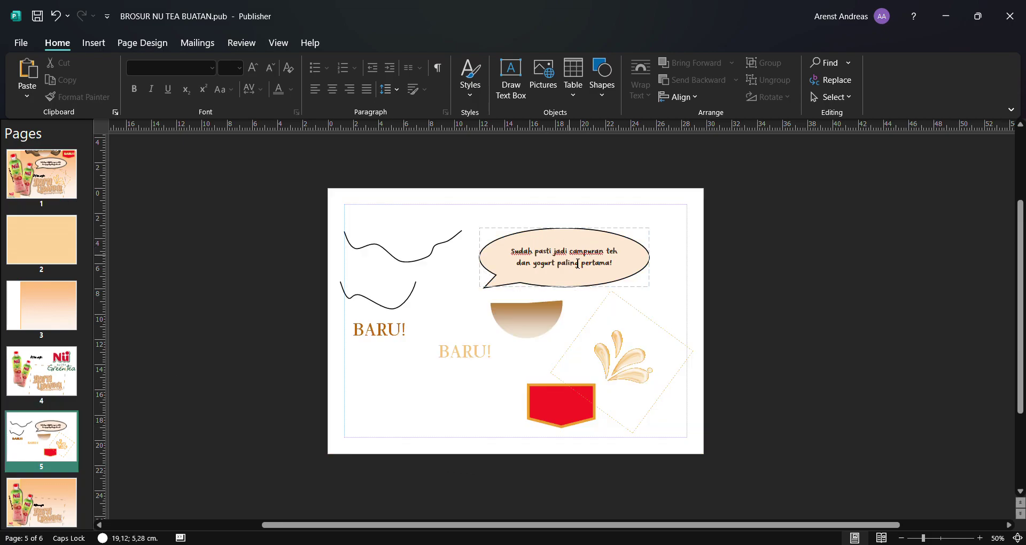
pyautogui.click(559, 292)
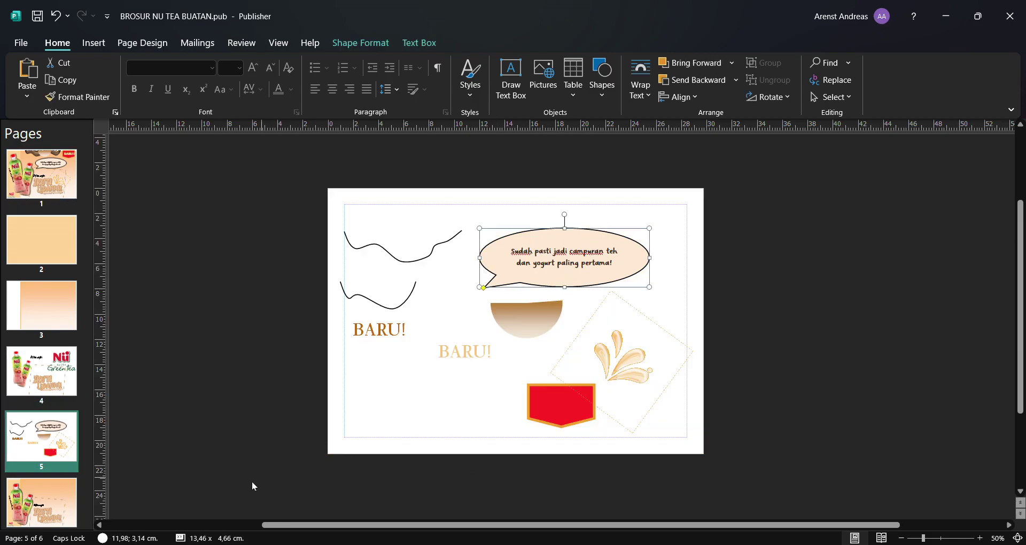
pyautogui.click(41, 502)
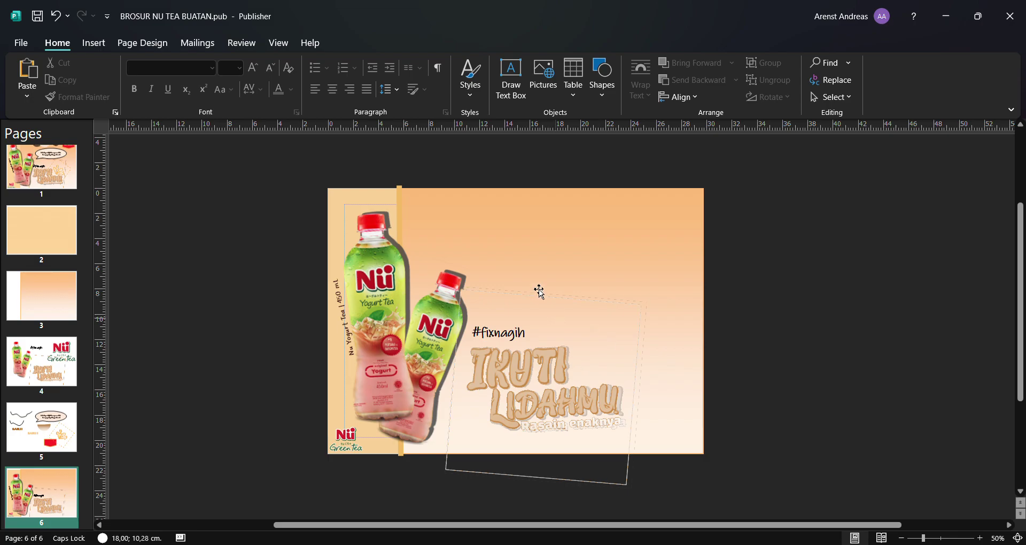
pyautogui.hotkey('ctrl', 'v')
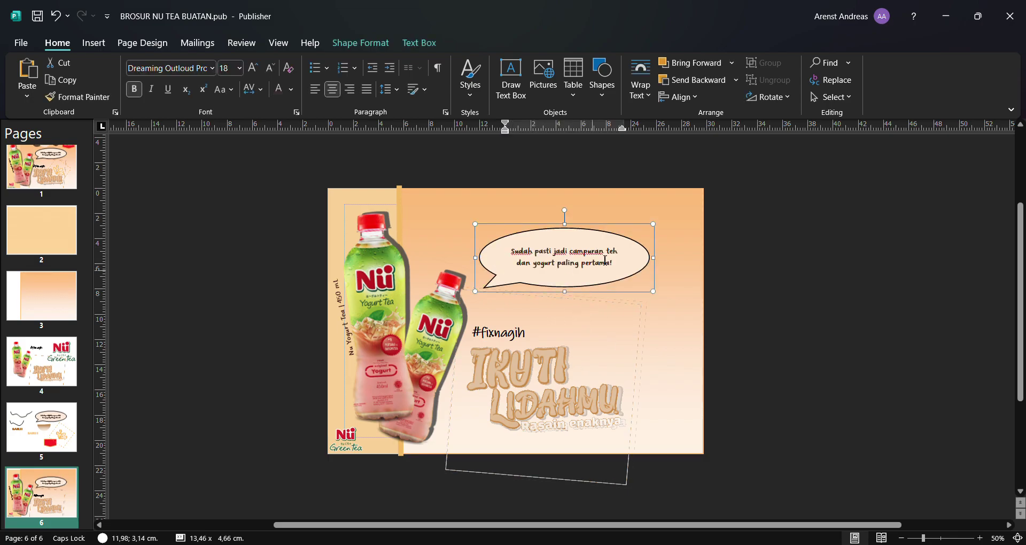
pyautogui.click(605, 233)
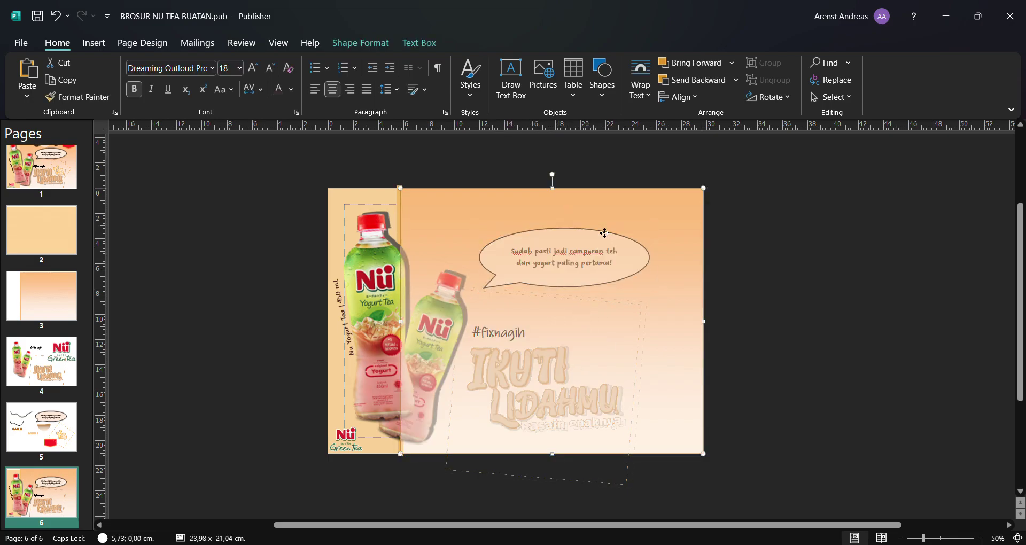
pyautogui.hotkey('ctrl', 'z')
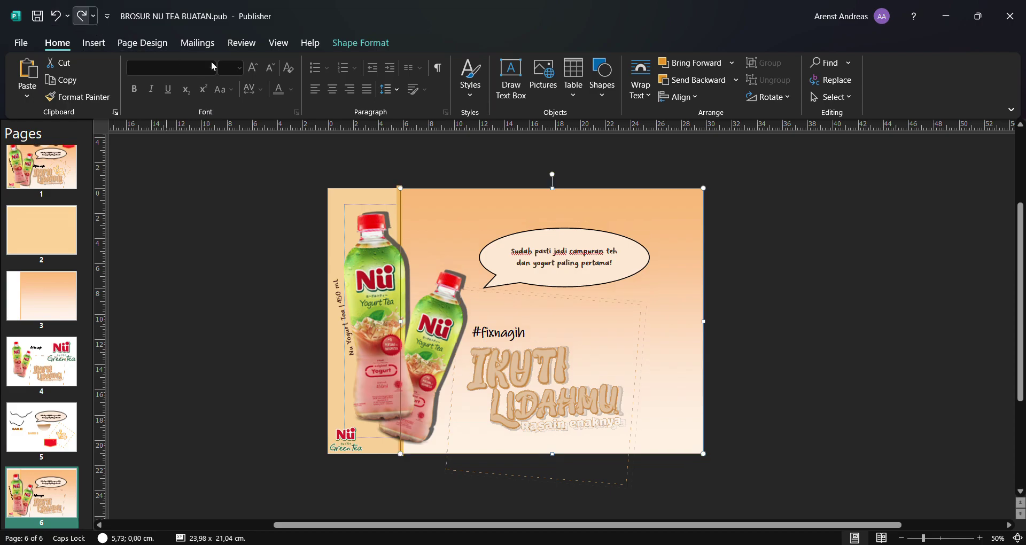
pyautogui.click(886, 346)
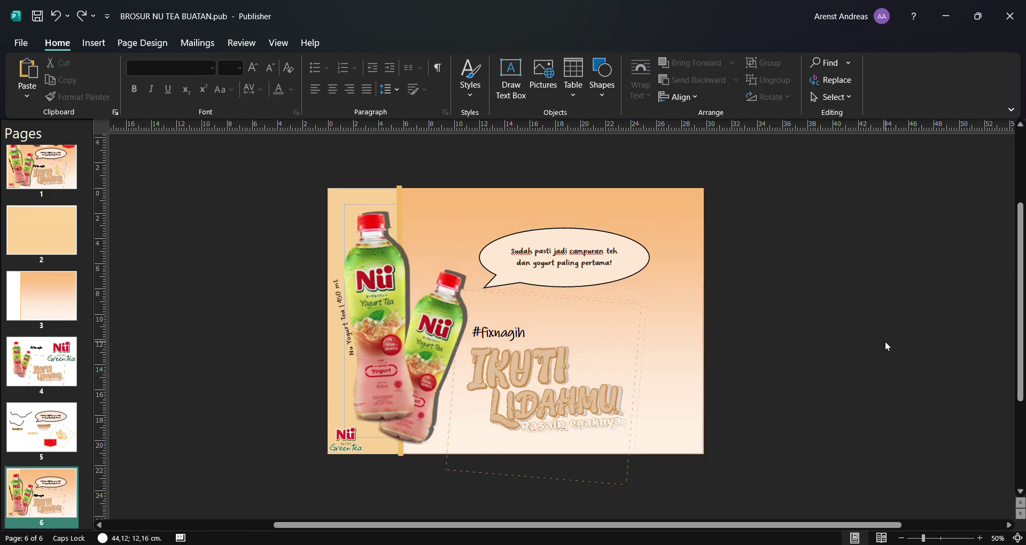
# Copy the red banner shape from page 5 to page 6 and place it at about 24,37; 0,00 cm in the page's upper-right corner.
pyautogui.click(65, 426)
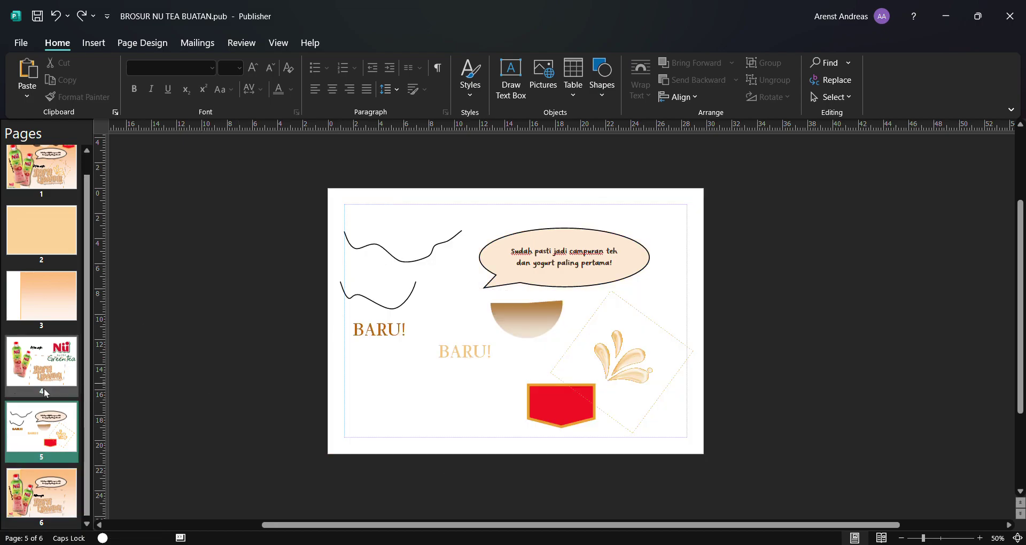
pyautogui.click(566, 422)
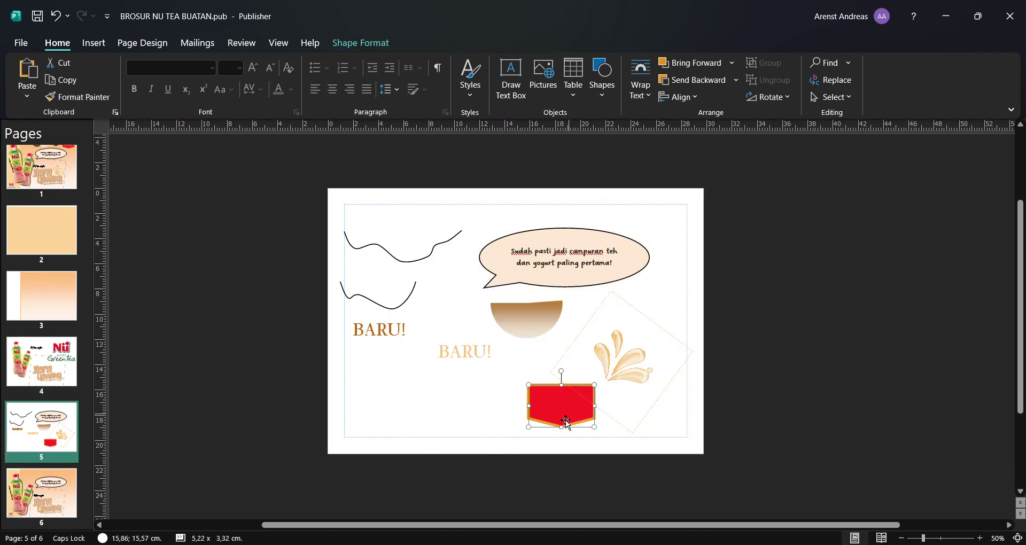
pyautogui.click(69, 491)
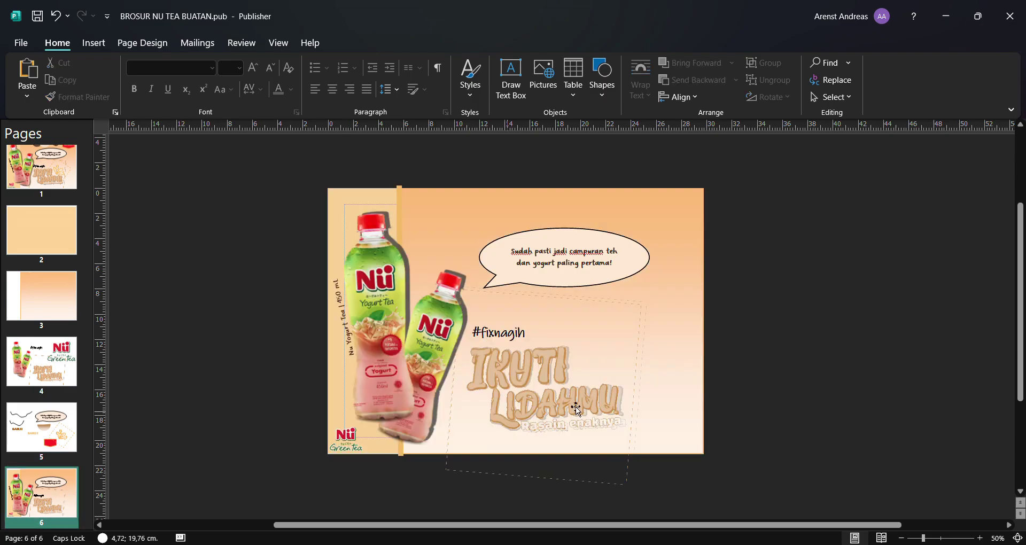
pyautogui.click(554, 394)
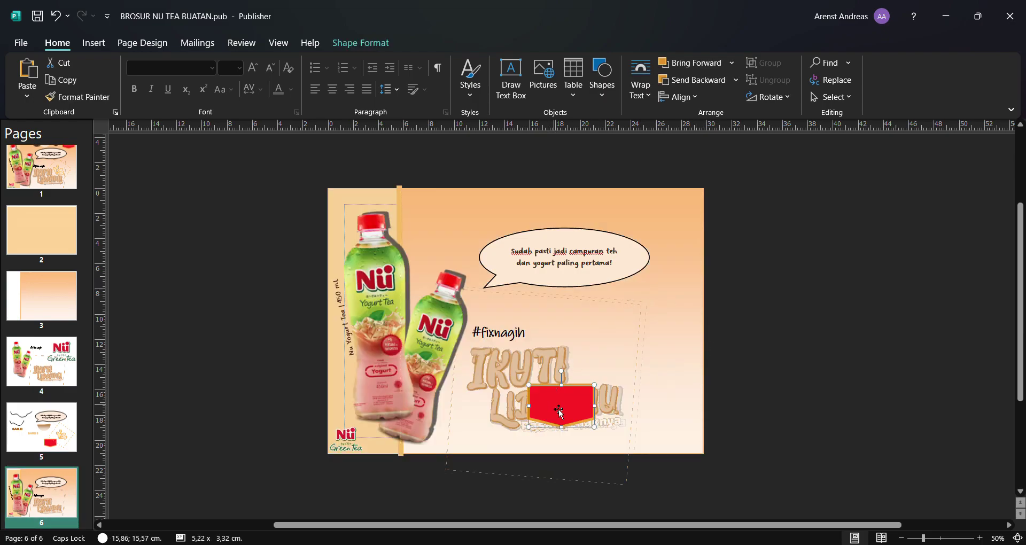
pyautogui.moveTo(558, 412); pyautogui.dragTo(666, 212)
# Copy the brown "BARU!" text from page 5 to page 6, shorten its box to about 1,69 cm, and position it over the red banner.
pyautogui.click(43, 430)
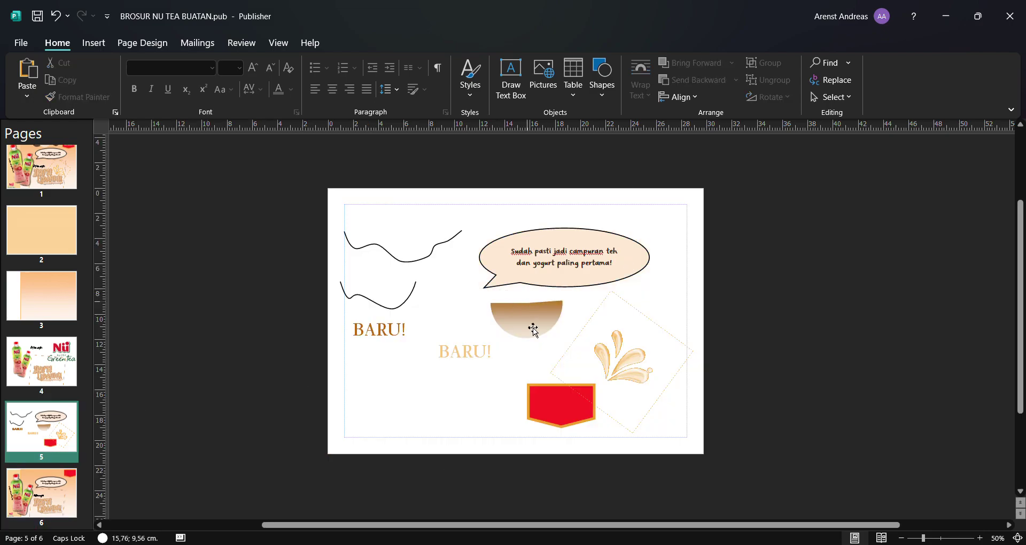
pyautogui.click(502, 364)
pyautogui.hotkey('ctrl', 'a')
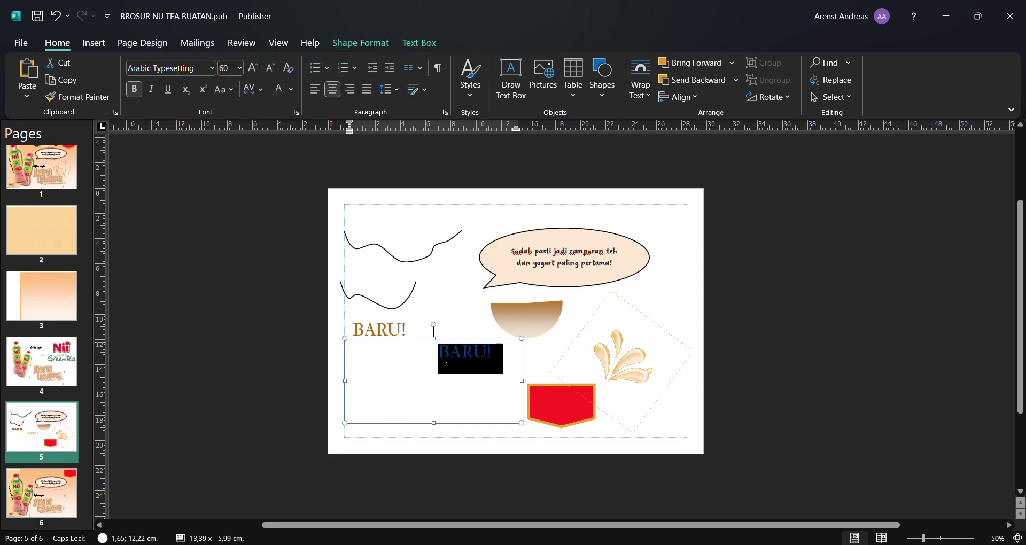
pyautogui.click(375, 343)
pyautogui.moveTo(352, 338); pyautogui.dragTo(413, 335)
pyautogui.hotkey('ctrl', 'c')
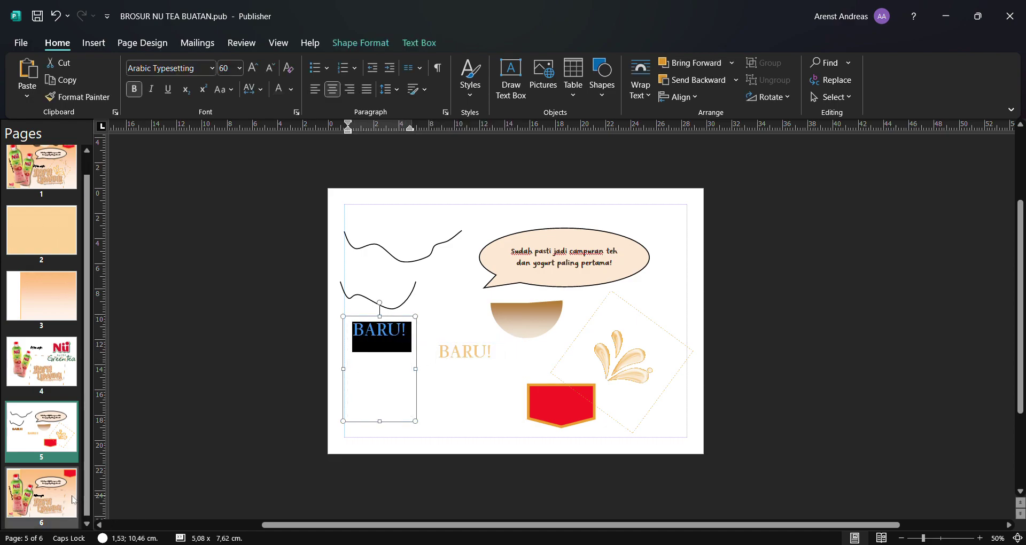
pyautogui.click(41, 494)
pyautogui.hotkey('ctrl', 'v')
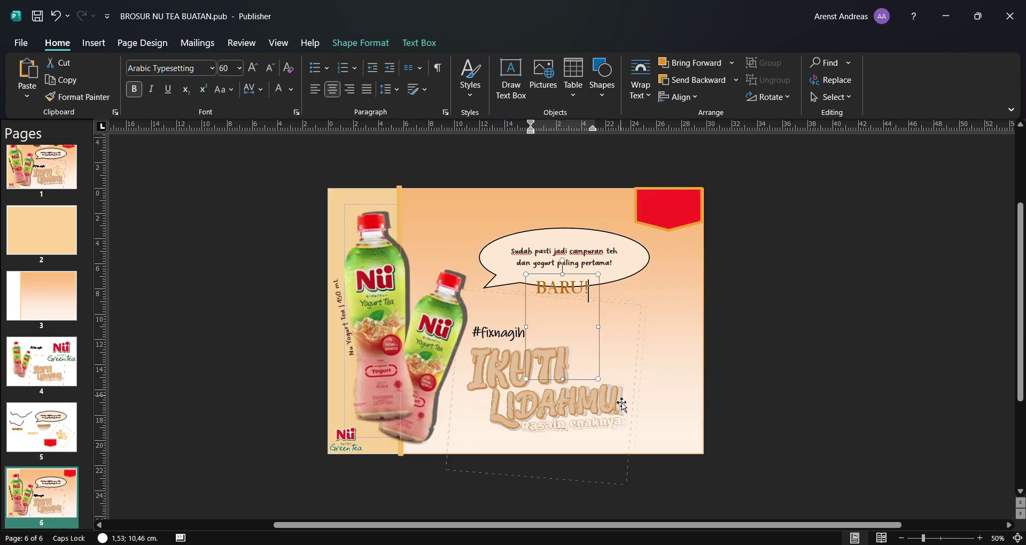
pyautogui.press('Escape')
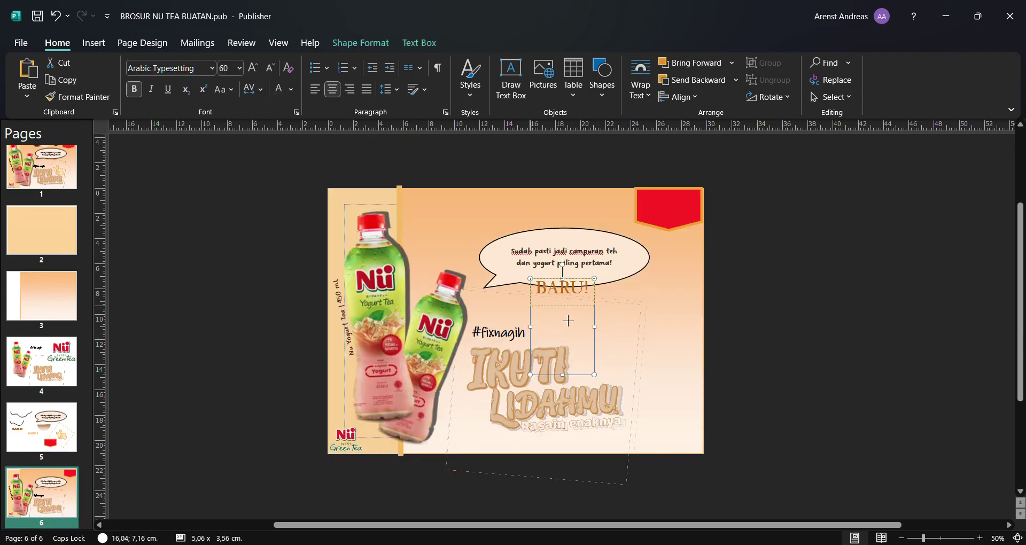
pyautogui.click(569, 315)
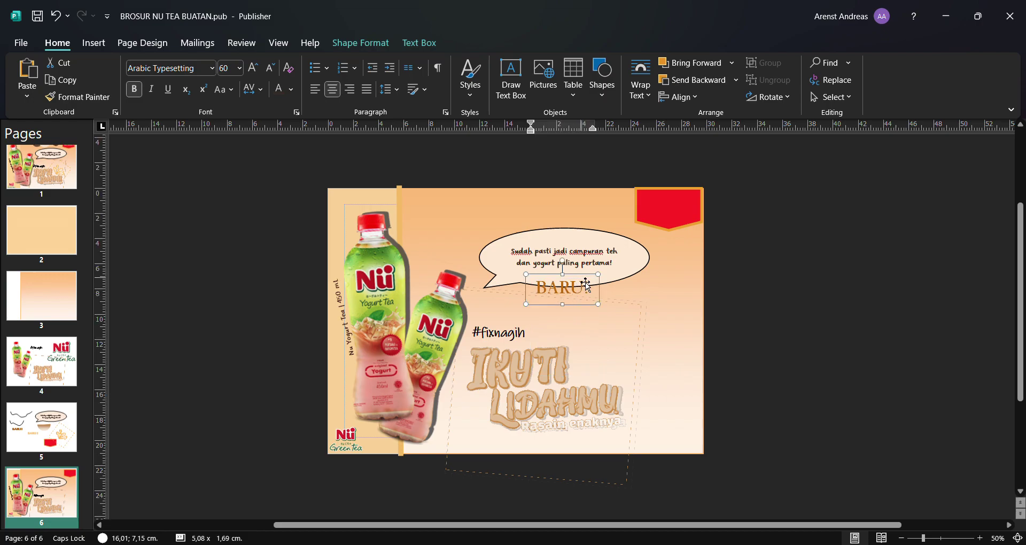
pyautogui.moveTo(586, 285); pyautogui.dragTo(679, 198)
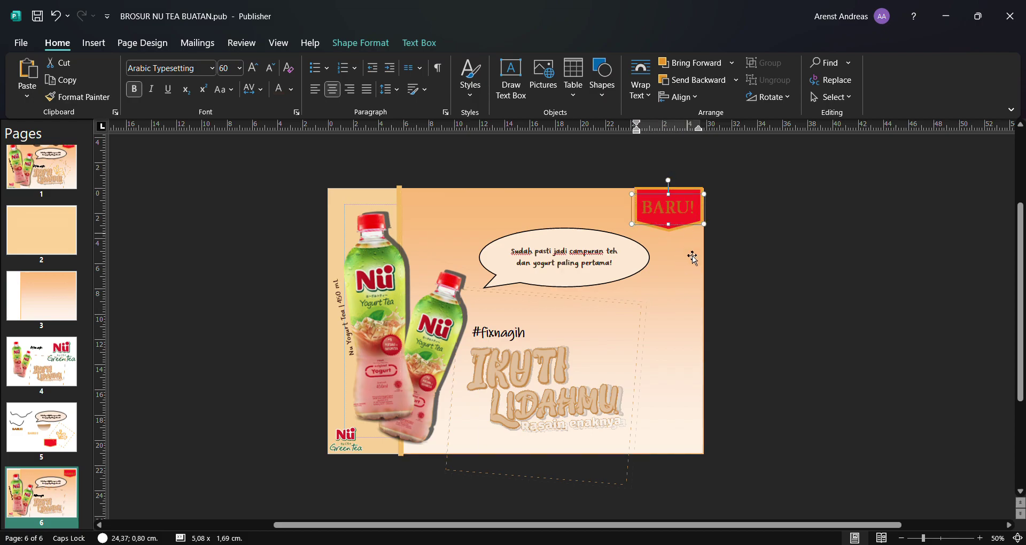
# Copy the light golden "BARU!" text from page 5 to page 6 and place it over the brown lettering on the red banner.
pyautogui.click(45, 437)
pyautogui.click(471, 368)
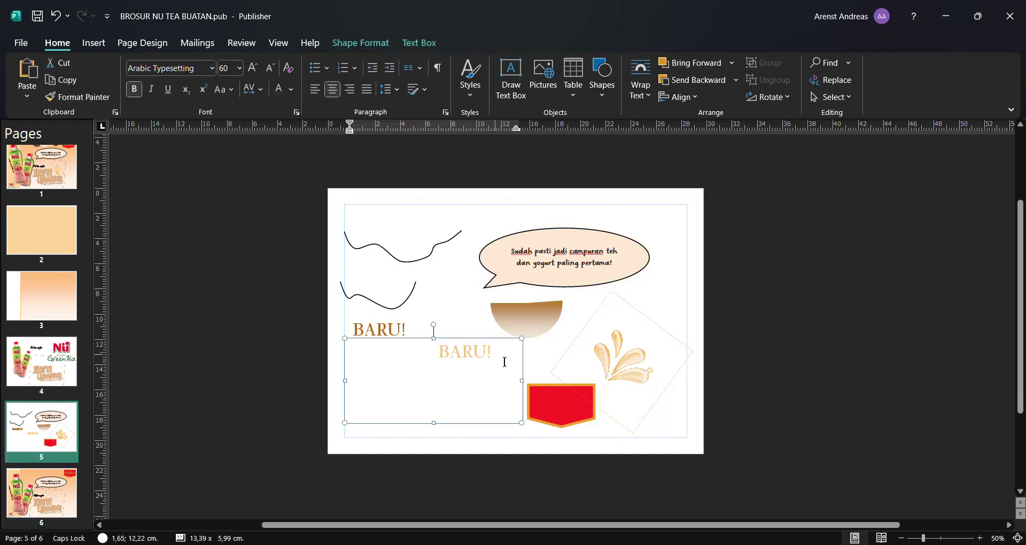
pyautogui.moveTo(491, 363); pyautogui.dragTo(453, 375)
pyautogui.hotkey('ctrl', 'c')
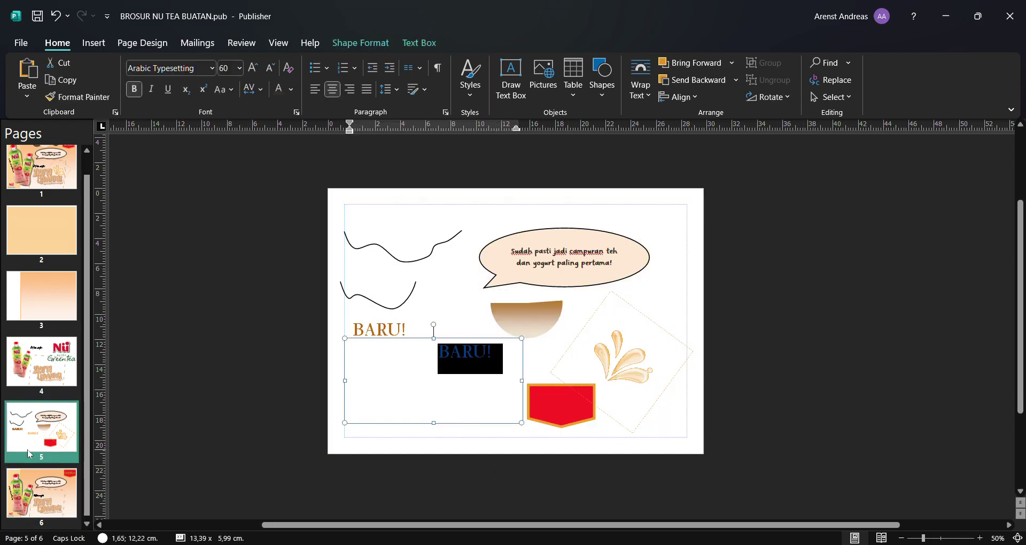
pyautogui.click(36, 494)
pyautogui.hotkey('ctrl', 'v')
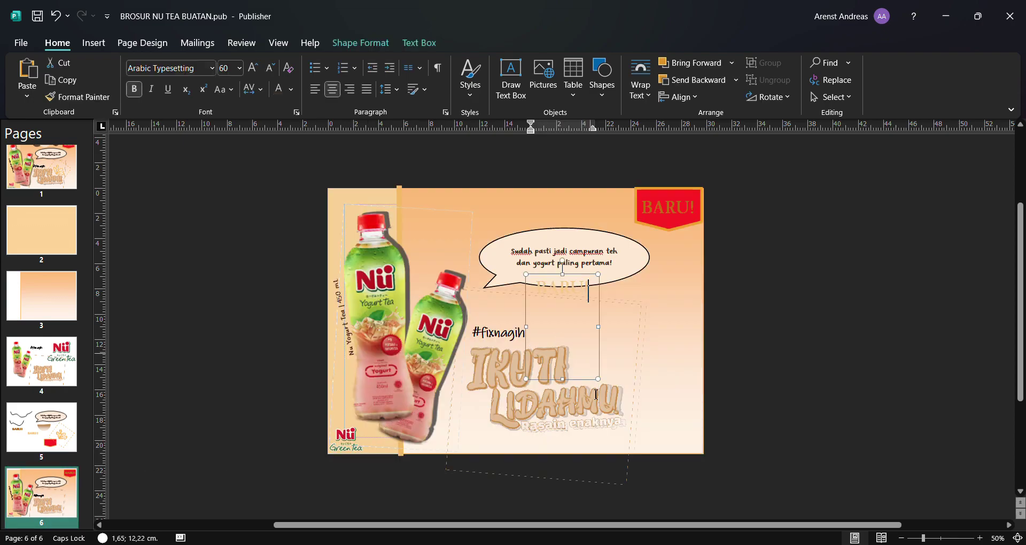
pyautogui.press('Escape')
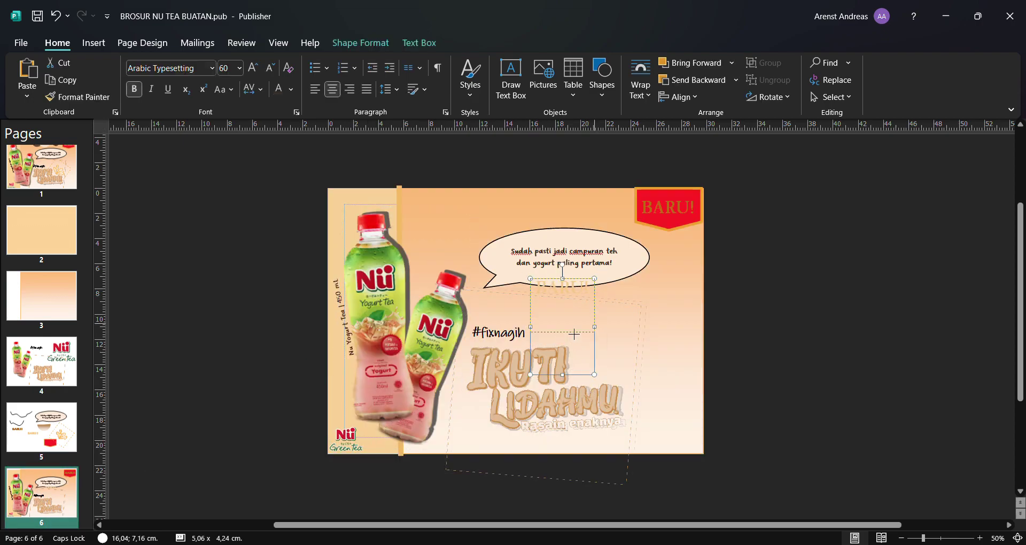
pyautogui.moveTo(574, 334); pyautogui.dragTo(688, 202)
pyautogui.click(578, 288)
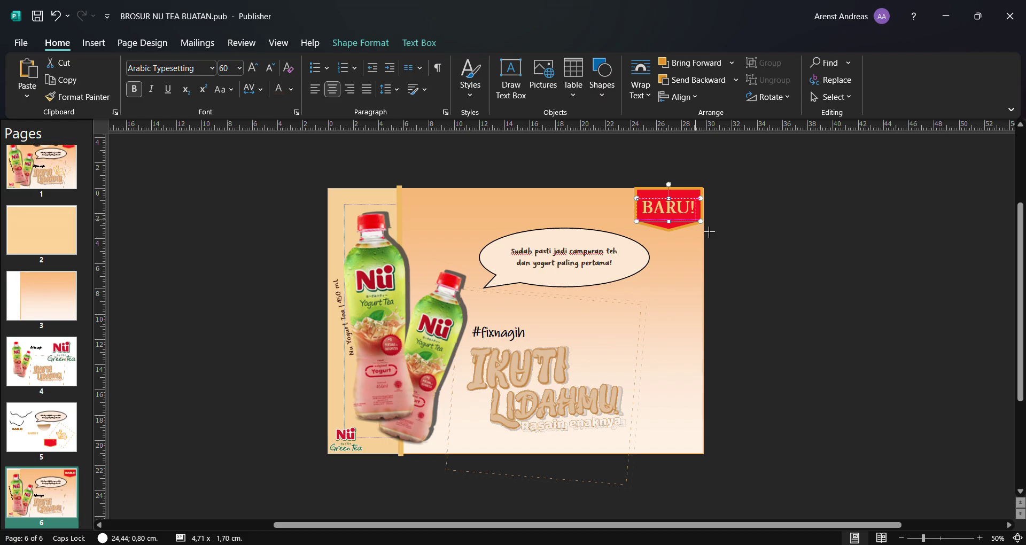
# Nudge the light golden "BARU!" text to about 24,51; 0,80 cm so the brown copy forms its shadow.
pyautogui.click(660, 235)
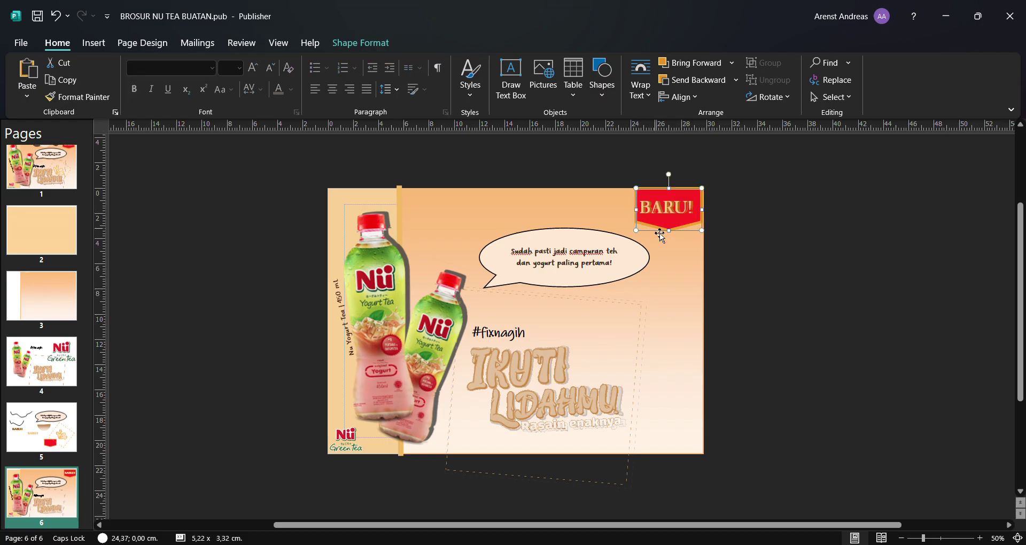
pyautogui.click(844, 238)
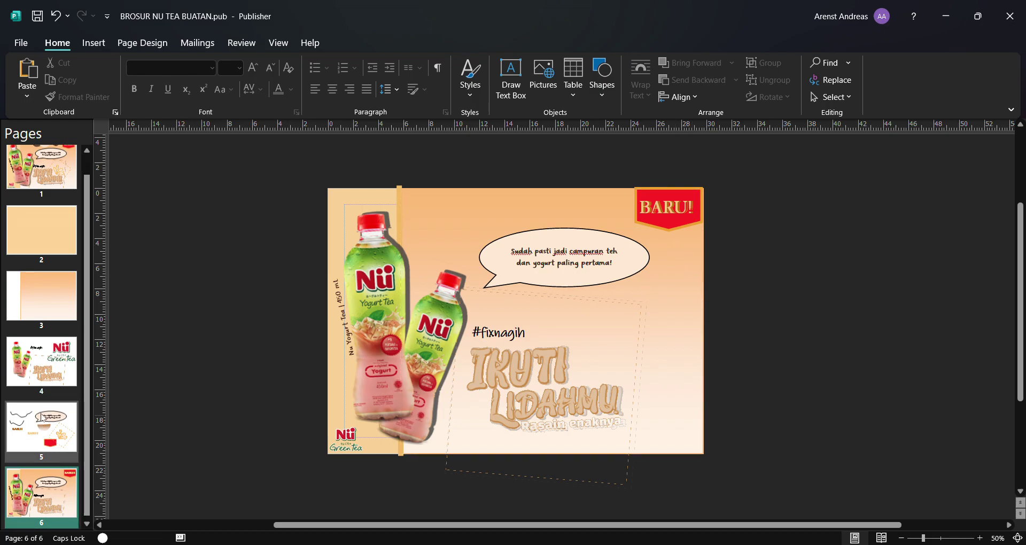
pyautogui.click(667, 223)
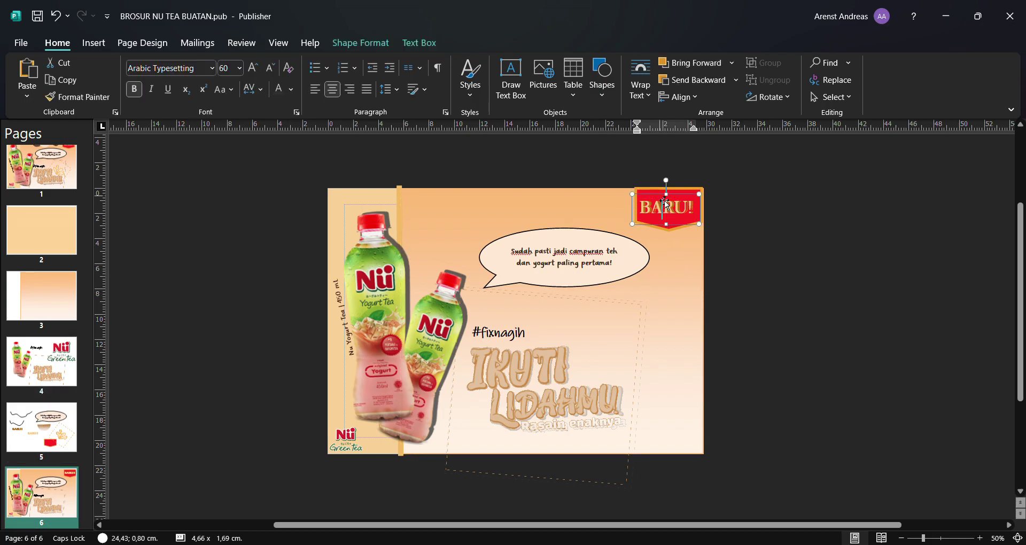
pyautogui.press('Escape')
pyautogui.press('Right')
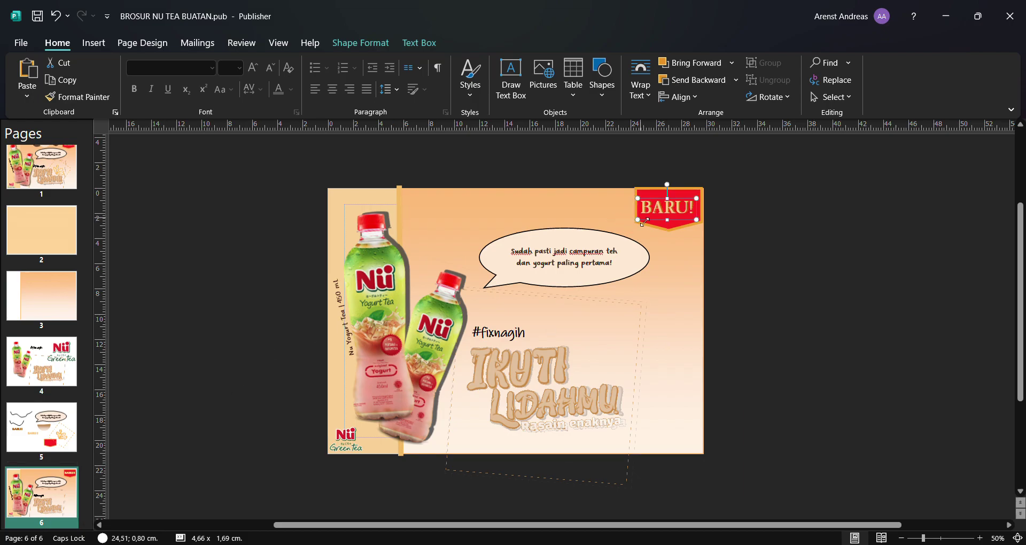
pyautogui.moveTo(638, 220); pyautogui.dragTo(644, 224)
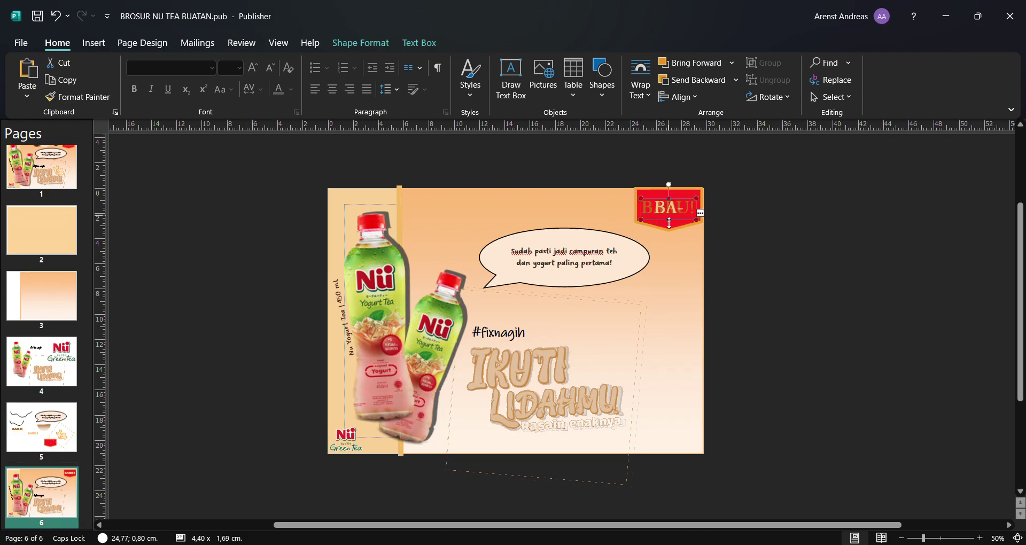
pyautogui.click(56, 16)
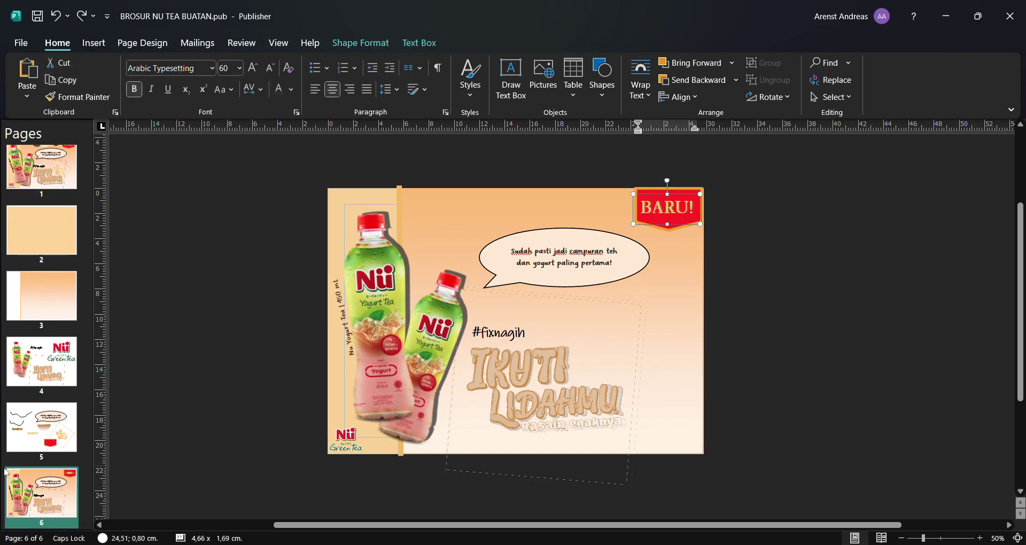
# Copy the upper wavy line from page 5 to page 6 and place it at about 6,52; -0,11 cm along the page's upper edge.
pyautogui.click(30, 446)
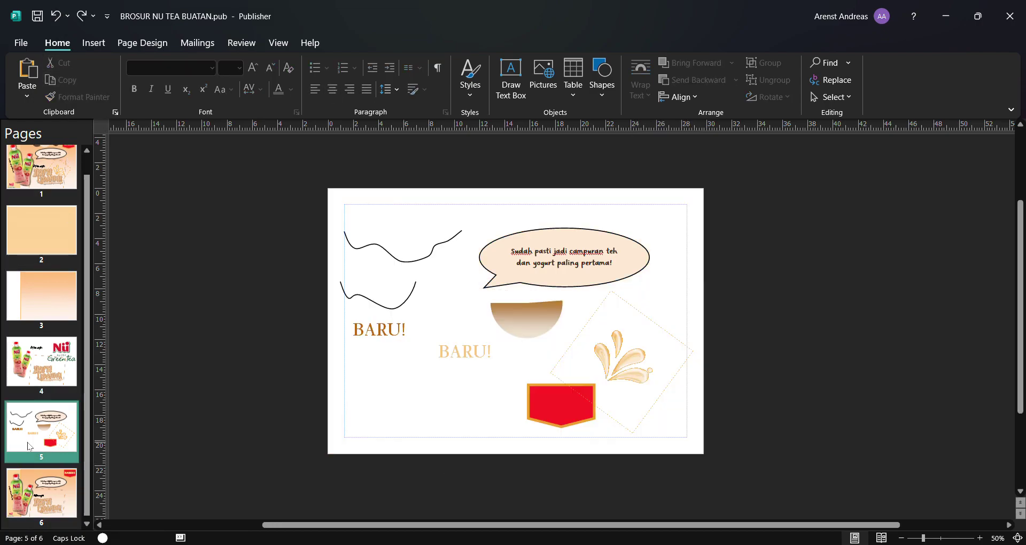
pyautogui.click(386, 258)
pyautogui.click(27, 514)
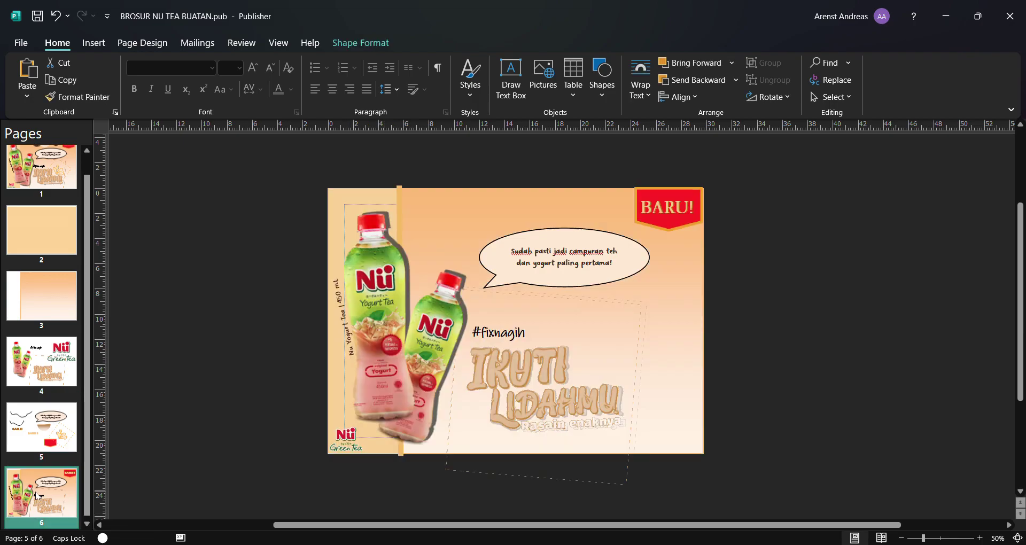
pyautogui.hotkey('ctrl', 'v')
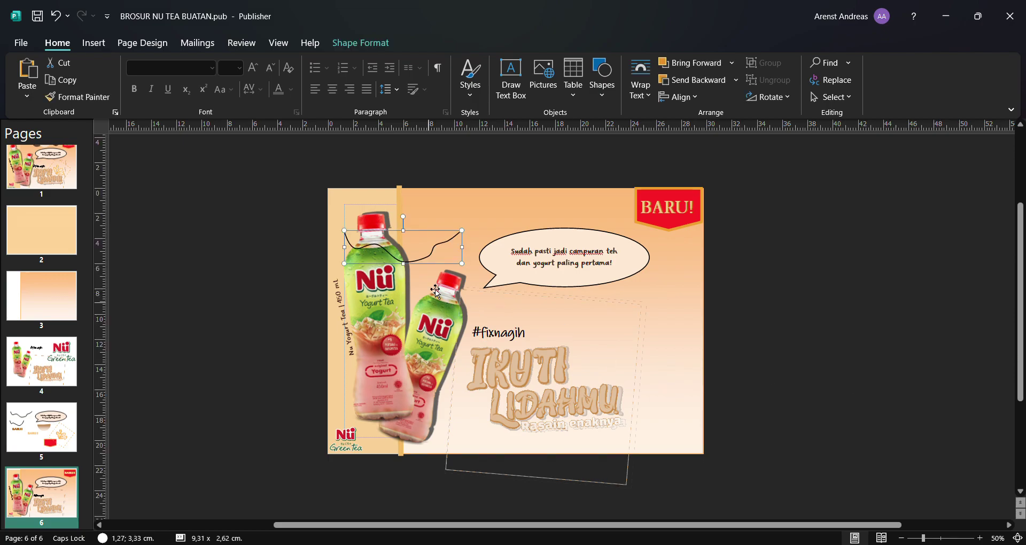
pyautogui.moveTo(443, 247); pyautogui.dragTo(492, 224)
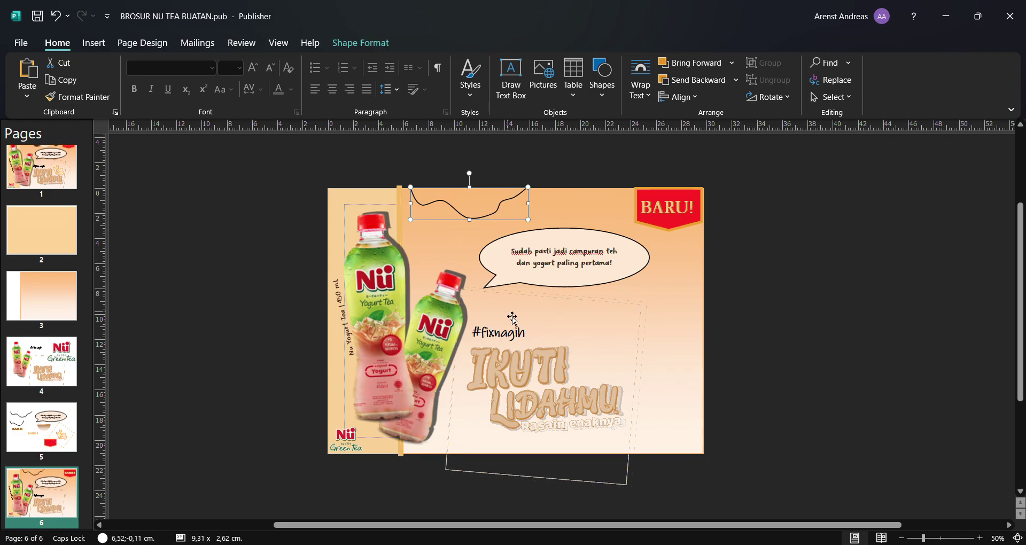
# Duplicate the wavy line at the page's upper edge, place the copy at about 6,84; -0,18 cm, and undo the last change.
pyautogui.moveTo(473, 215)
pyautogui.mouseDown()
pyautogui.moveTo(491, 224)
pyautogui.moveTo(481, 207)
pyautogui.mouseUp()
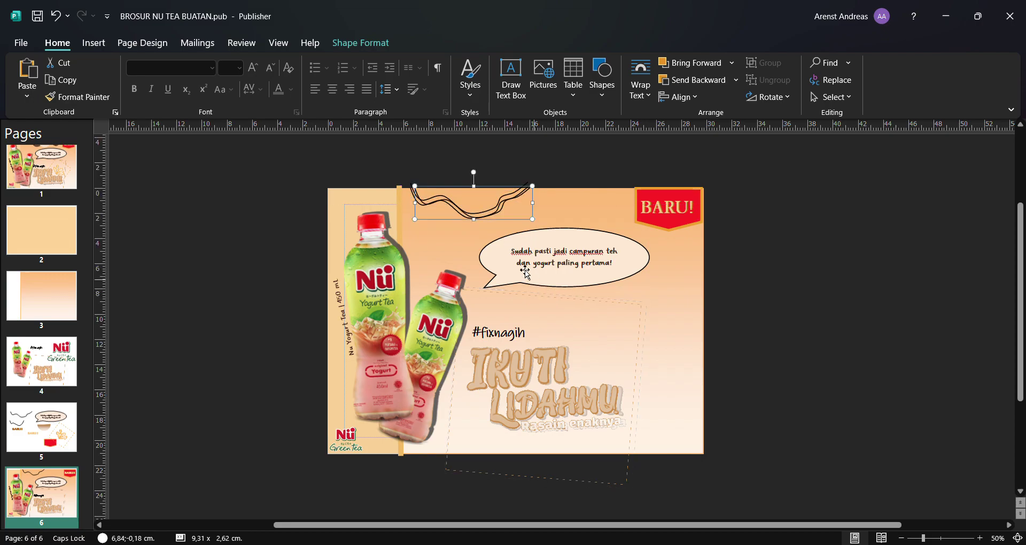
pyautogui.moveTo(520, 217); pyautogui.dragTo(514, 203)
pyautogui.click(57, 14)
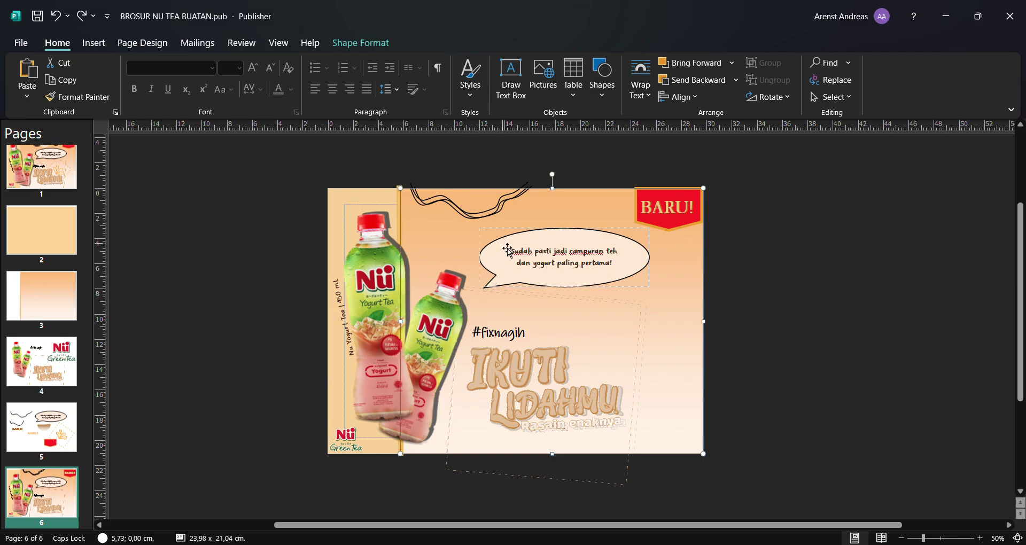
# Reposition the overlapping wavy line copies into evenly spaced parallel lines, with the uppermost one at about 6,53; -1,00 cm.
pyautogui.scroll(4, 508, 250)
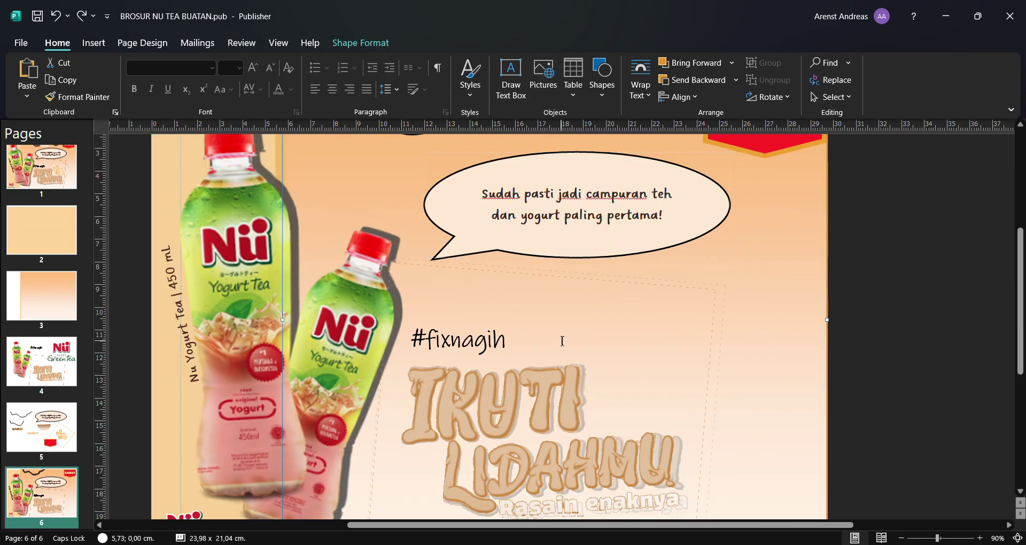
pyautogui.scroll(3, 550, 326)
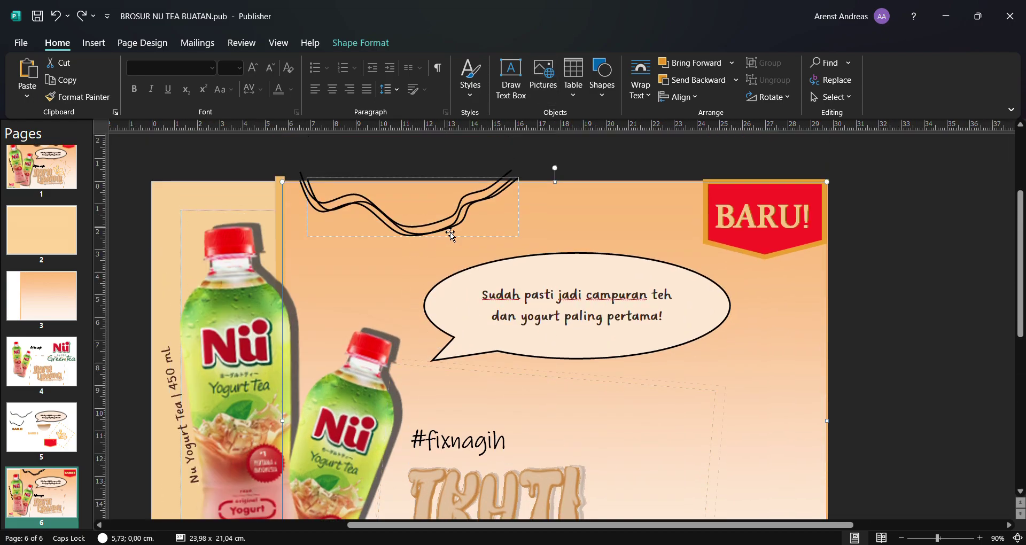
pyautogui.click(451, 232)
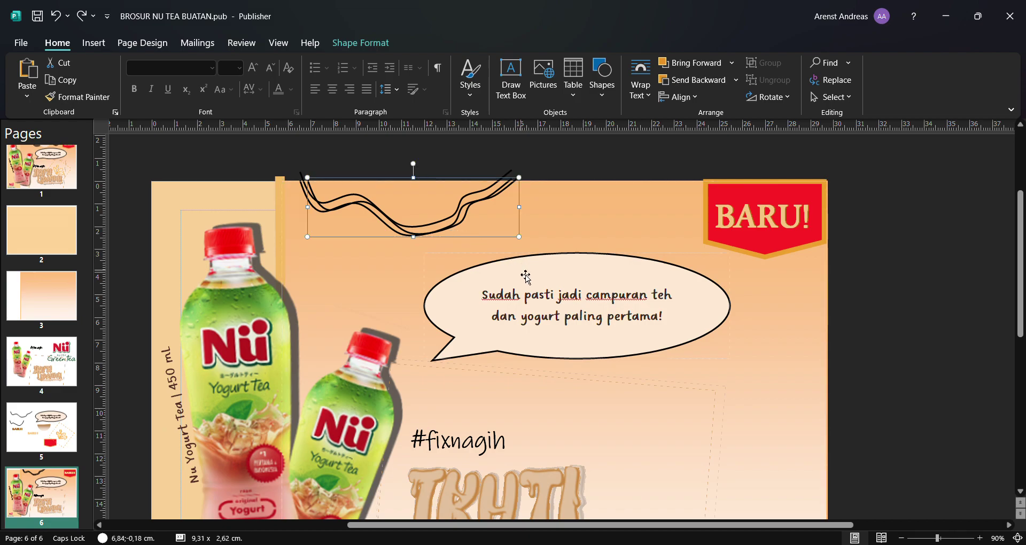
pyautogui.hotkey('alt', 'Up')
pyautogui.hotkey('alt', 'Up')
pyautogui.hotkey('alt', 'Up')
pyautogui.hotkey('alt', 'Up')
pyautogui.hotkey('alt', 'Up')
pyautogui.hotkey('alt', 'Up')
pyautogui.hotkey('alt', 'Up')
pyautogui.hotkey('alt', 'Up')
pyautogui.hotkey('alt', 'Up')
pyautogui.hotkey('alt', 'Up')
pyautogui.hotkey('alt', 'Up')
pyautogui.hotkey('alt', 'Up')
pyautogui.hotkey('alt', 'Up')
pyautogui.hotkey('alt', 'Up')
pyautogui.hotkey('alt', 'Up')
pyautogui.hotkey('alt', 'Up')
pyautogui.hotkey('alt', 'Up')
pyautogui.hotkey('alt', 'Up')
pyautogui.hotkey('alt', 'Up')
pyautogui.hotkey('alt', 'Up')
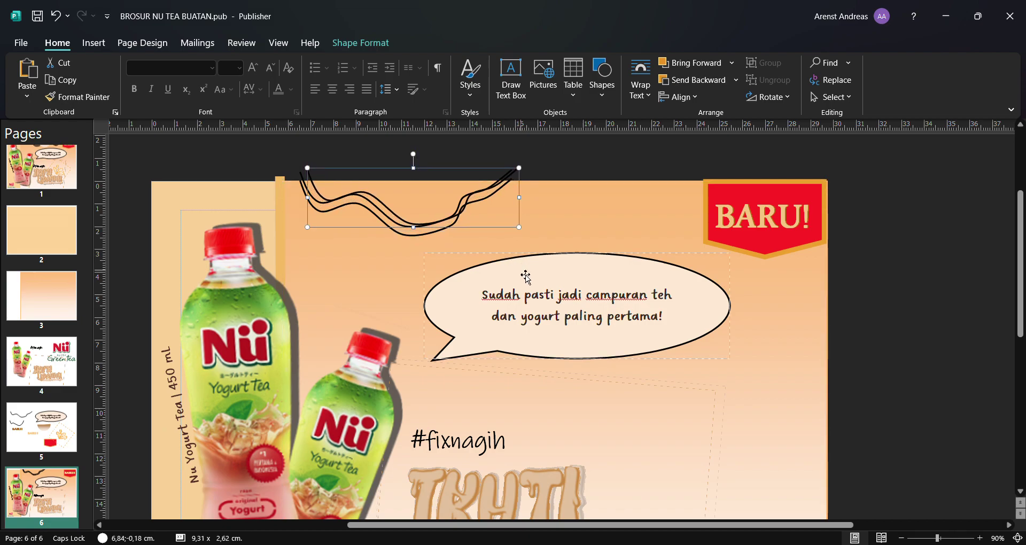
pyautogui.hotkey('alt', 'Up')
pyautogui.hotkey('alt', 'Up')
pyautogui.hotkey('alt', 'Up')
pyautogui.hotkey('alt', 'Up')
pyautogui.hotkey('alt', 'Up')
pyautogui.hotkey('alt', 'Up')
pyautogui.hotkey('alt', 'Up')
pyautogui.hotkey('alt', 'Up')
pyautogui.hotkey('alt', 'Up')
pyautogui.hotkey('alt', 'Up')
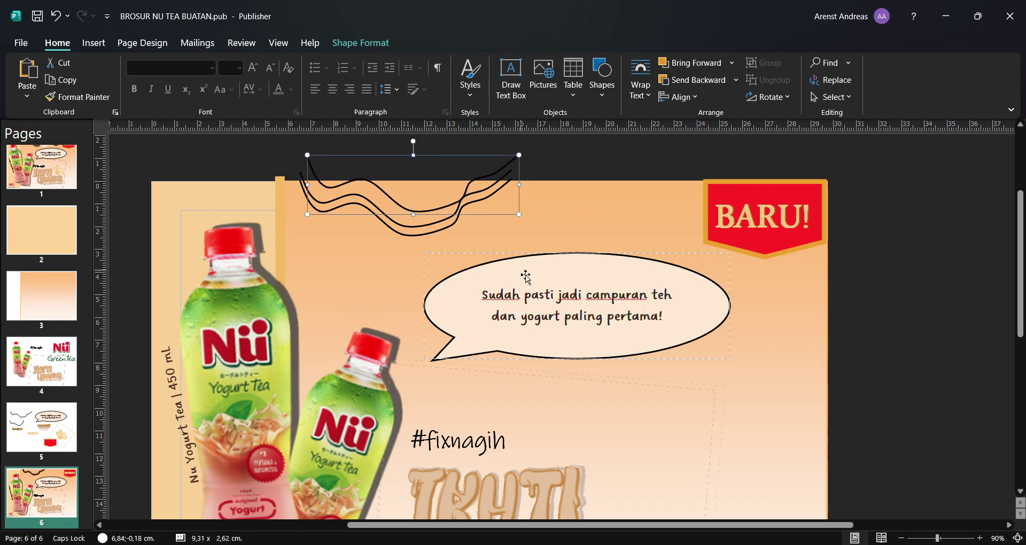
pyautogui.hotkey('alt', 'Left')
pyautogui.hotkey('alt', 'Left')
pyautogui.hotkey('alt', 'Left')
pyautogui.hotkey('alt', 'Left')
pyautogui.hotkey('alt', 'Left')
pyautogui.hotkey('alt', 'Left')
pyautogui.hotkey('alt', 'Left')
pyautogui.hotkey('alt', 'Left')
pyautogui.hotkey('alt', 'Left')
pyautogui.hotkey('alt', 'Left')
pyautogui.hotkey('alt', 'Left')
pyautogui.hotkey('alt', 'Left')
pyautogui.hotkey('alt', 'Left')
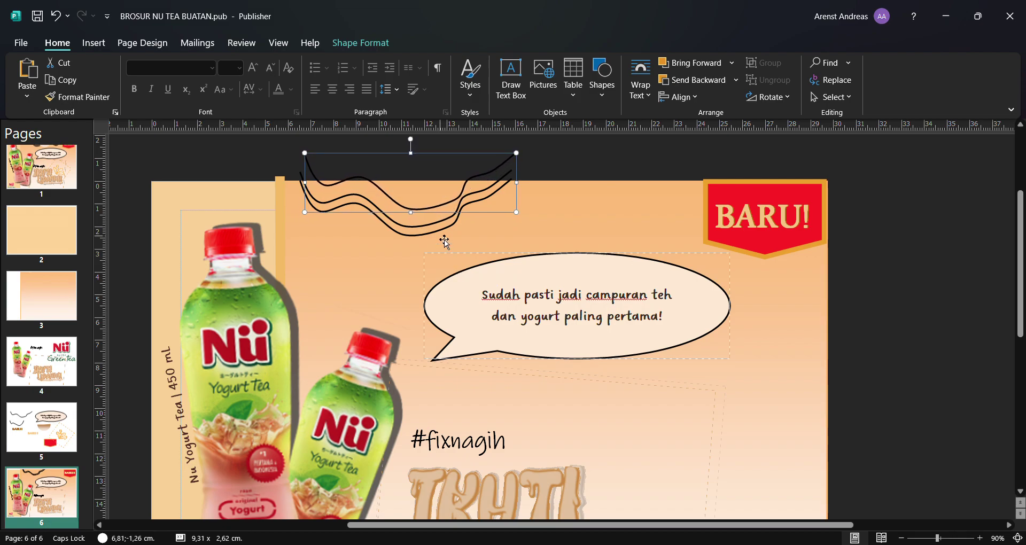
pyautogui.moveTo(439, 213); pyautogui.dragTo(439, 231)
pyautogui.hotkey('alt', 'Down')
pyautogui.hotkey('alt', 'Down')
pyautogui.hotkey('alt', 'Down')
pyautogui.hotkey('alt', 'Down')
pyautogui.hotkey('alt', 'Down')
pyautogui.hotkey('alt', 'Down')
pyautogui.hotkey('alt', 'Down')
pyautogui.hotkey('alt', 'Down')
pyautogui.hotkey('alt', 'Down')
pyautogui.hotkey('alt', 'Down')
pyautogui.hotkey('alt', 'Down')
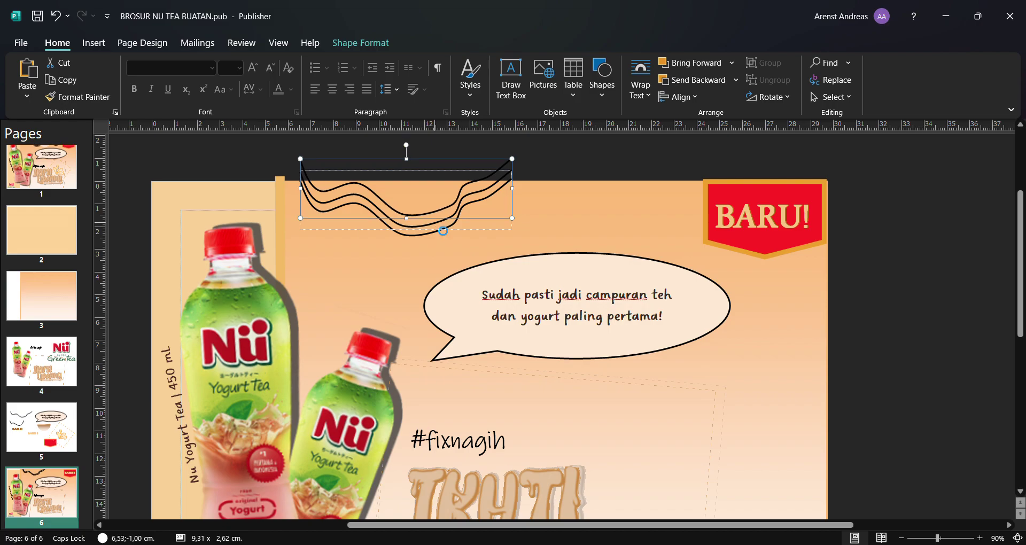
# Add two more wavy line copies above the stack, at about 6,40; -1,49 cm and 6,37; -2,02 cm.
pyautogui.moveTo(443, 231); pyautogui.dragTo(434, 222)
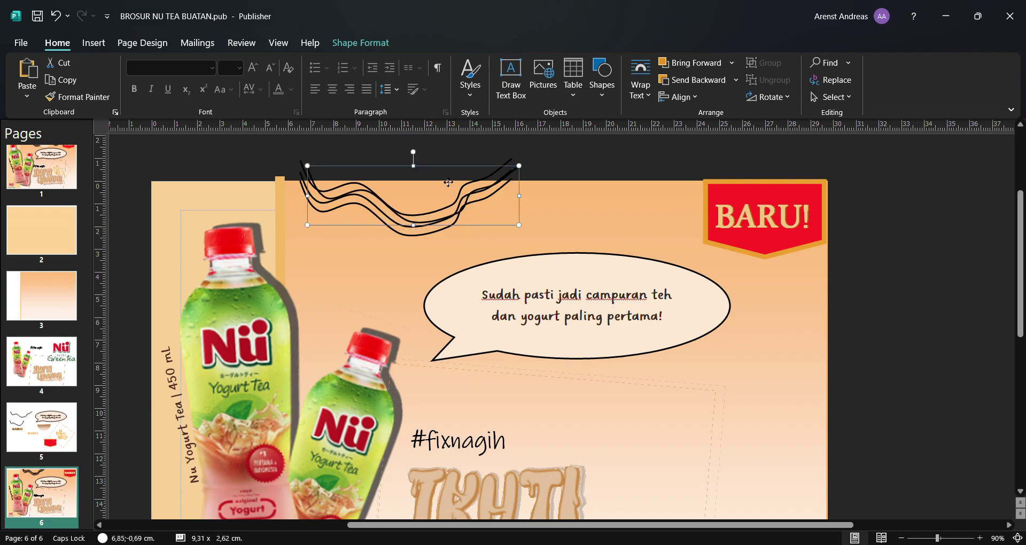
pyautogui.moveTo(449, 182); pyautogui.dragTo(440, 172)
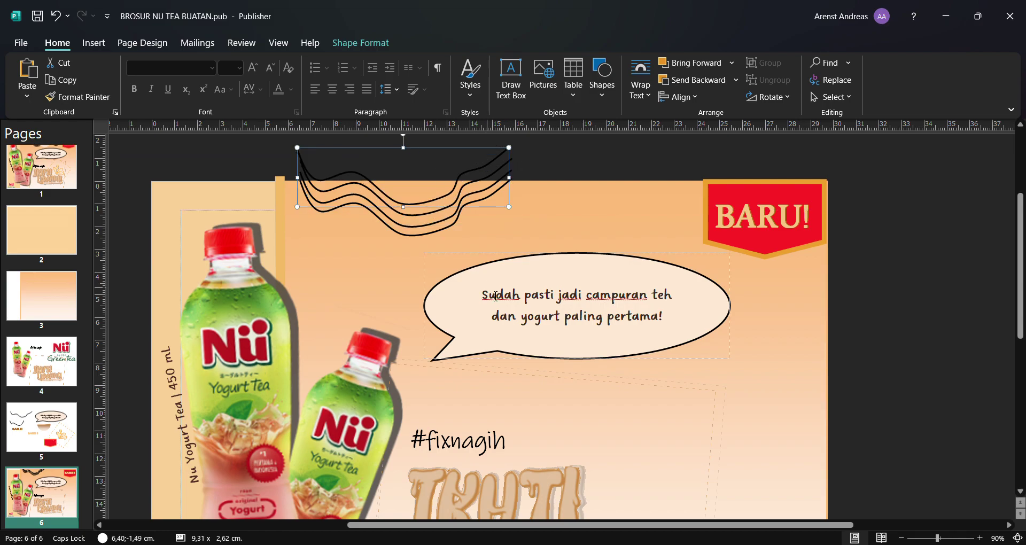
pyautogui.moveTo(436, 189)
pyautogui.mouseDown()
pyautogui.moveTo(443, 197)
pyautogui.moveTo(433, 158)
pyautogui.moveTo(434, 167)
pyautogui.mouseUp()
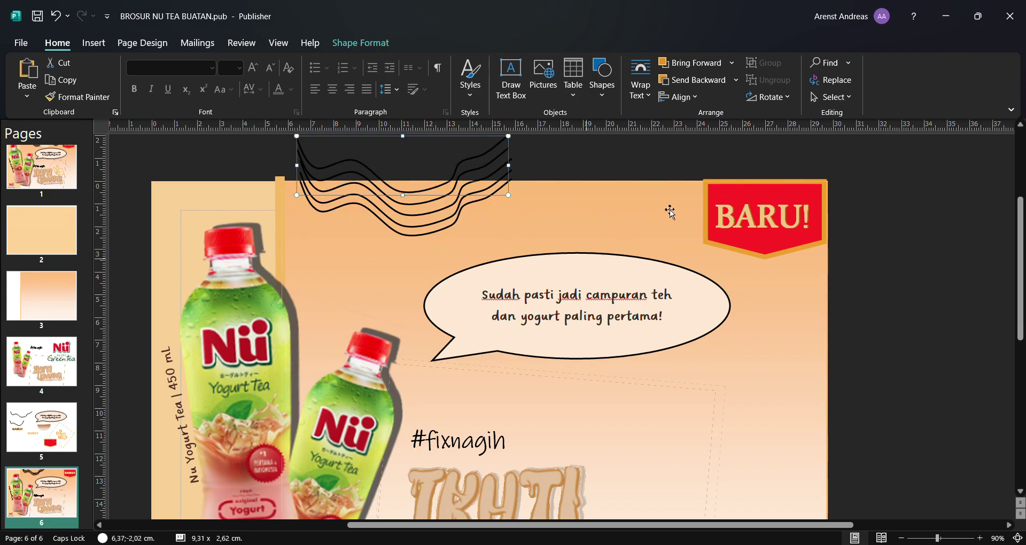
pyautogui.click(995, 333)
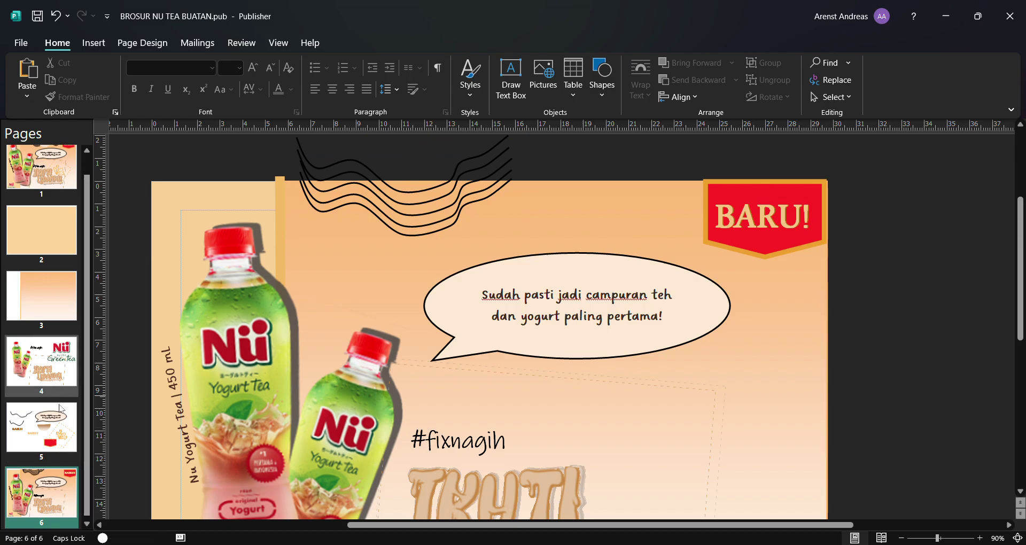
# Copy the brown gradient half-circle from page 5 to page 6 and place it at about 13,34; -0,22 cm on the upper edge.
pyautogui.click(42, 421)
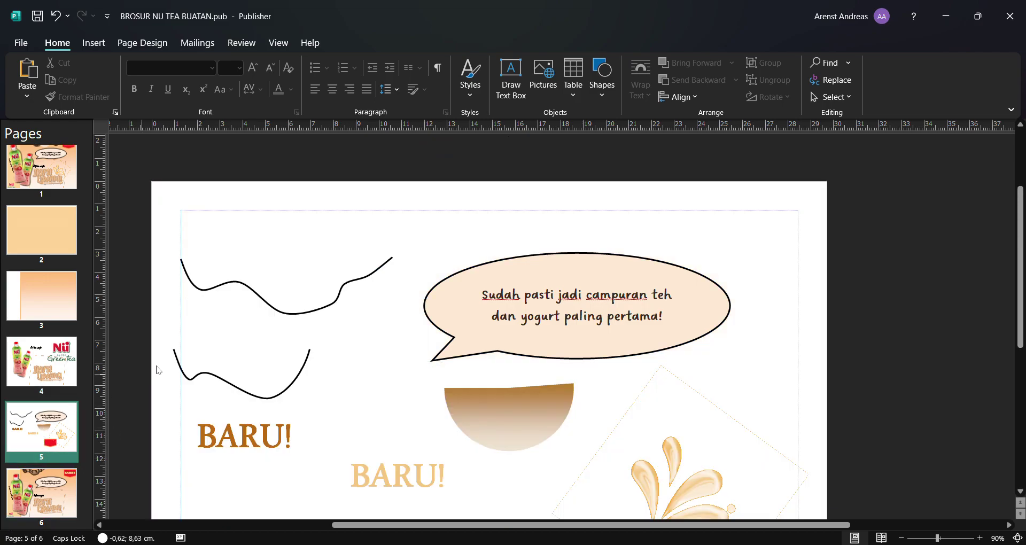
pyautogui.click(484, 409)
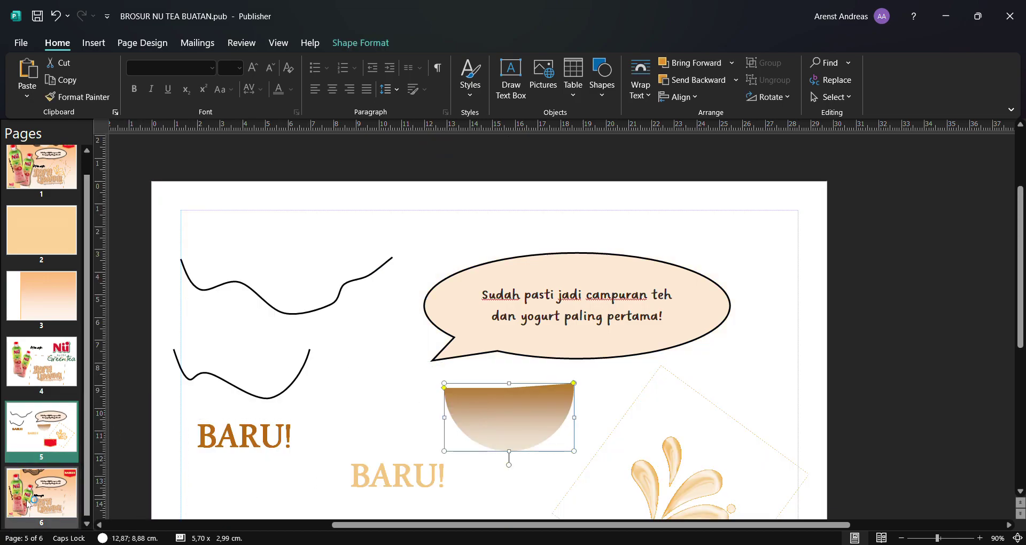
pyautogui.click(41, 492)
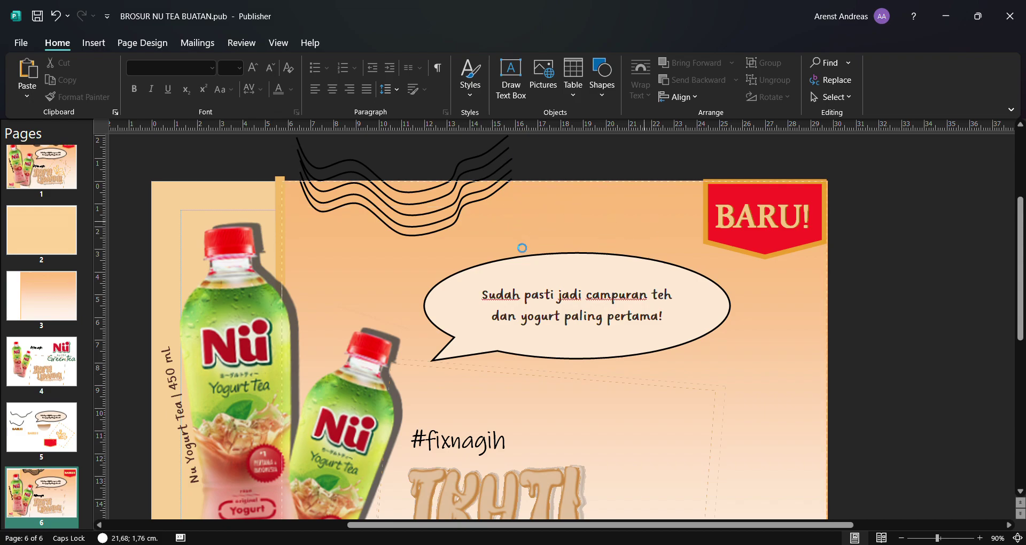
pyautogui.hotkey('ctrl', 'v')
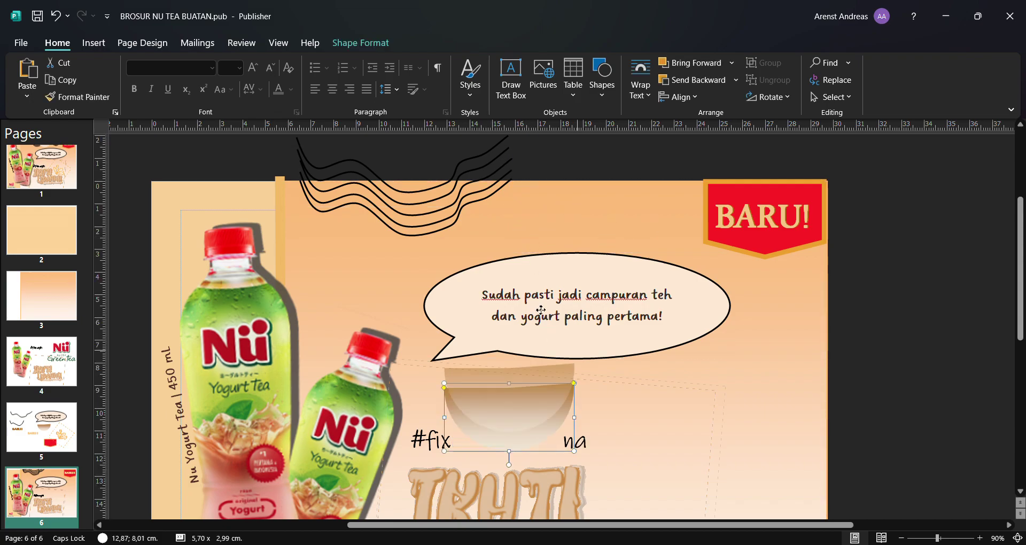
pyautogui.moveTo(541, 309); pyautogui.dragTo(532, 229)
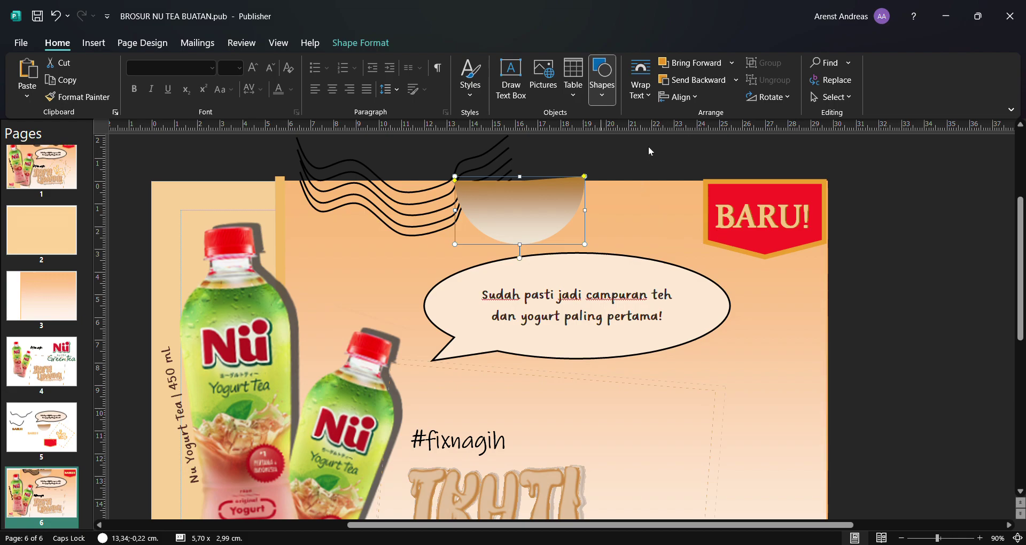
# Draw an arc on page 5, rotate and extend it into a full 5,08 cm circle, and fill it with an orange-to-cream gradient.
pyautogui.hotkey('ctrl', 'pageup')
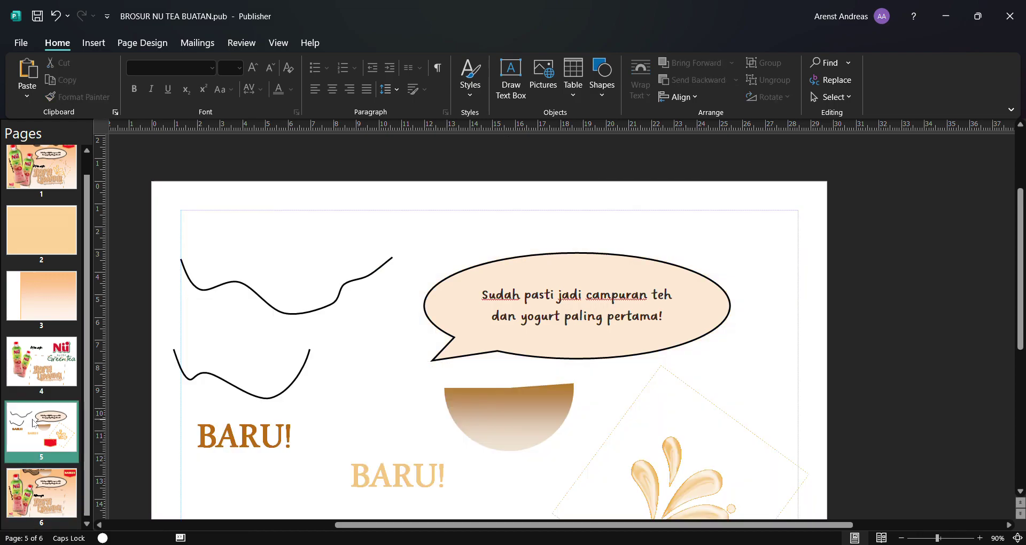
pyautogui.click(719, 368)
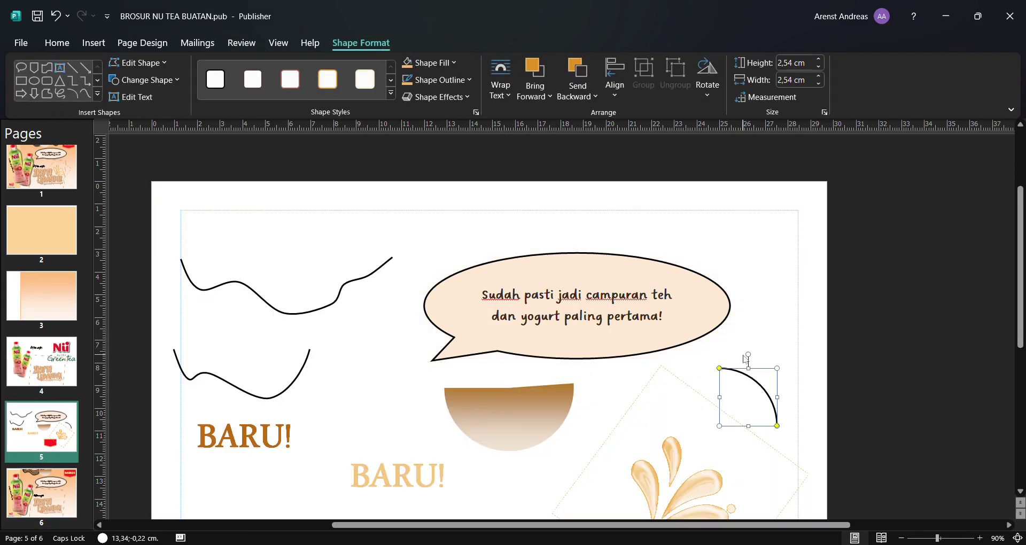
pyautogui.moveTo(750, 356); pyautogui.dragTo(784, 418)
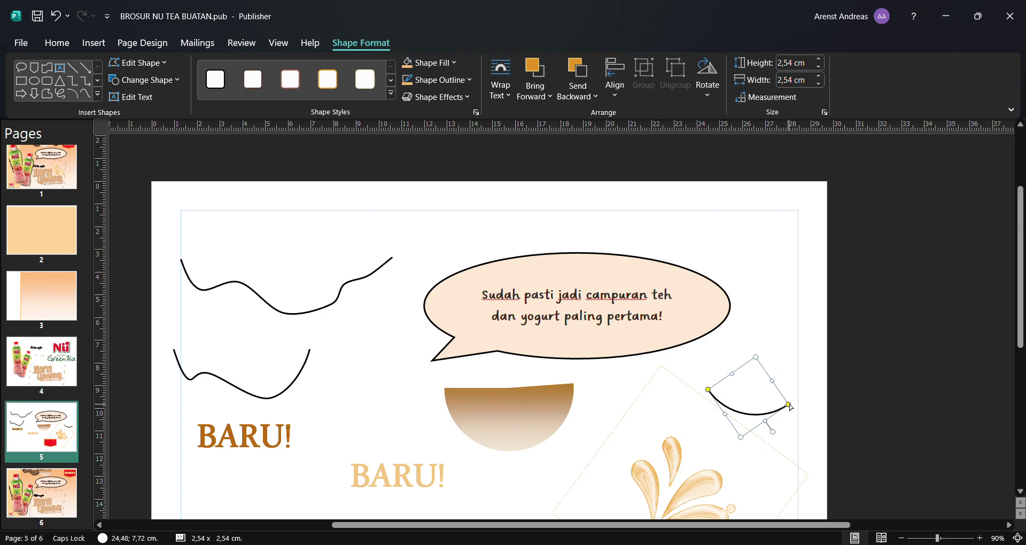
pyautogui.moveTo(792, 364); pyautogui.dragTo(793, 365)
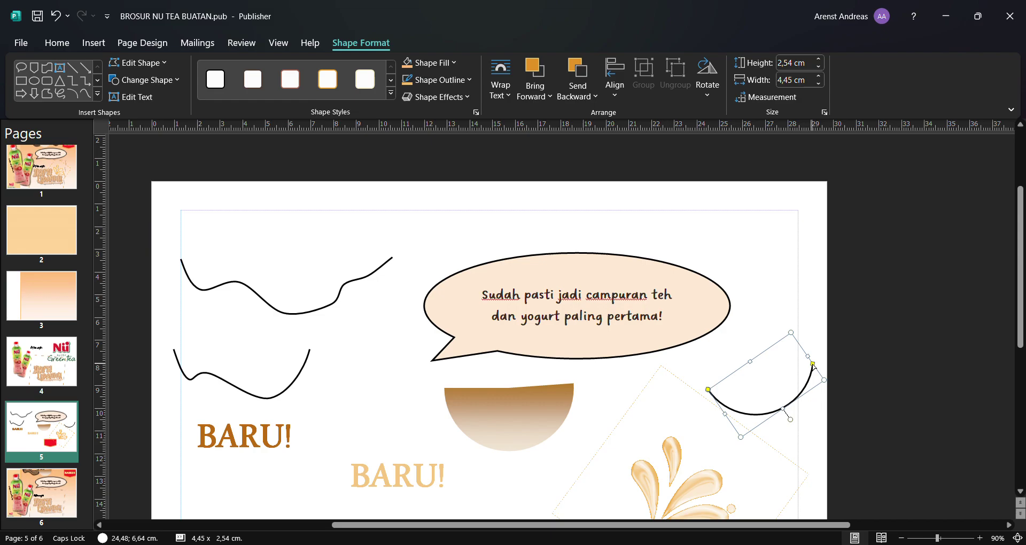
pyautogui.moveTo(813, 365); pyautogui.dragTo(693, 405)
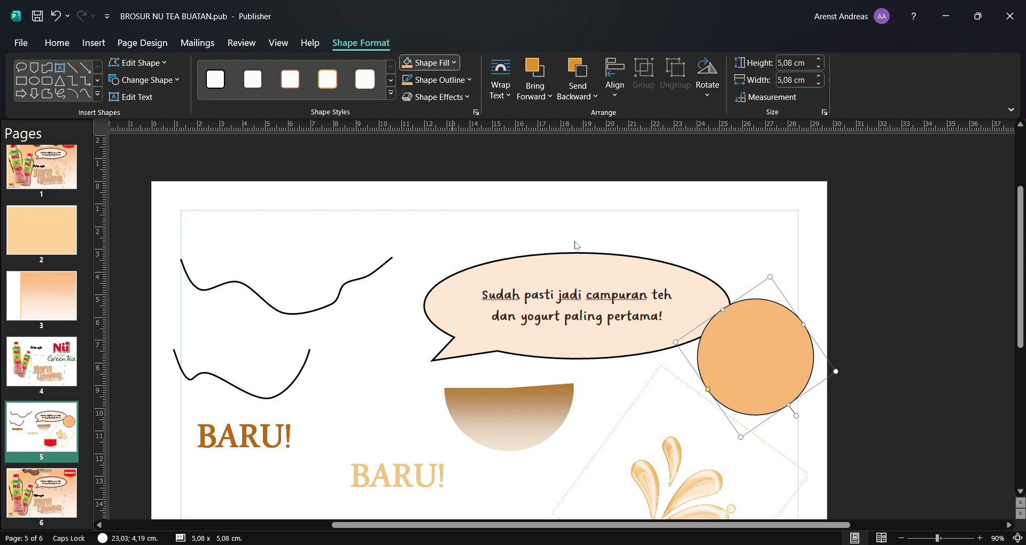
pyautogui.click(776, 242)
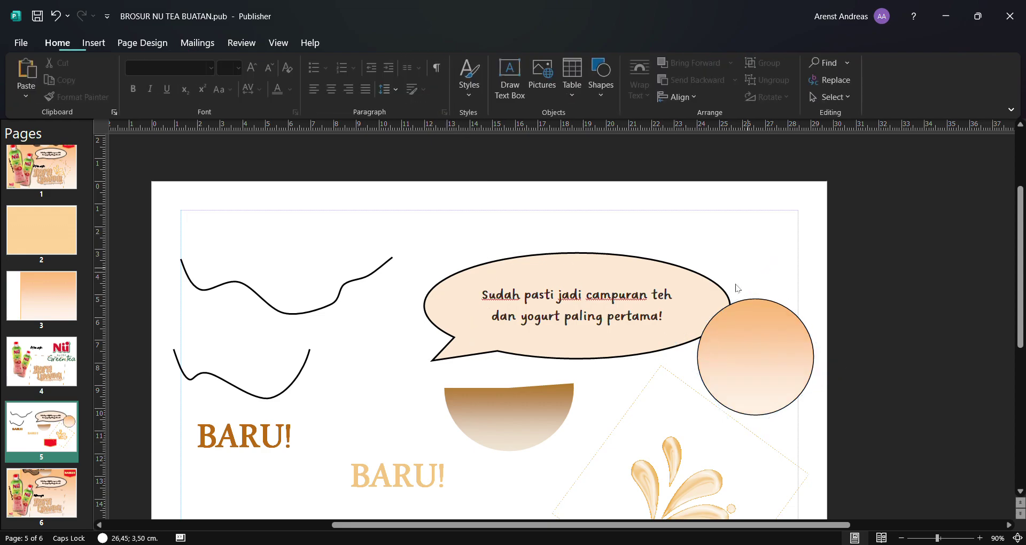
# Copy the gradient circle from page 5 to page 6 and place it at about 14,38; -3,35 cm behind the brown half-circle.
pyautogui.click(42, 491)
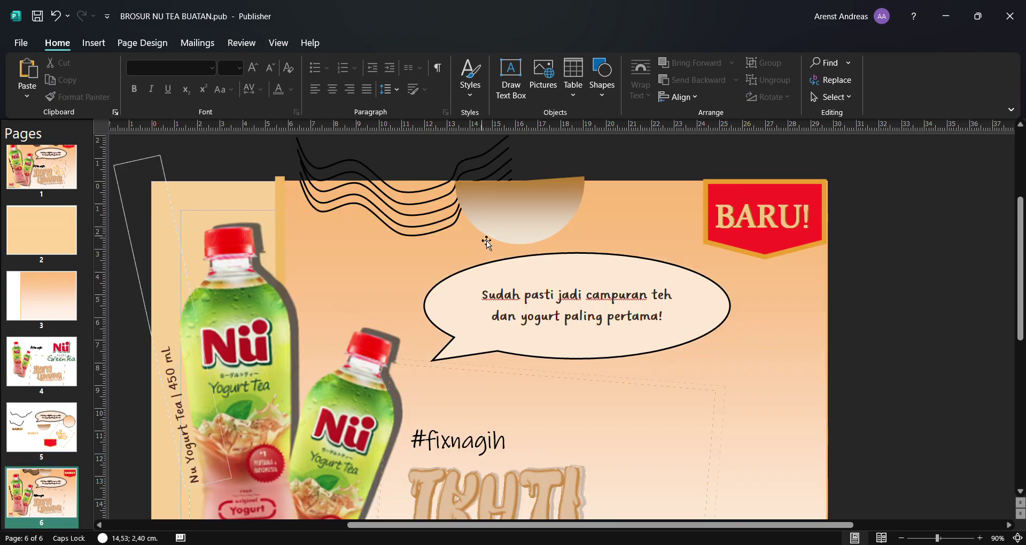
pyautogui.click(47, 422)
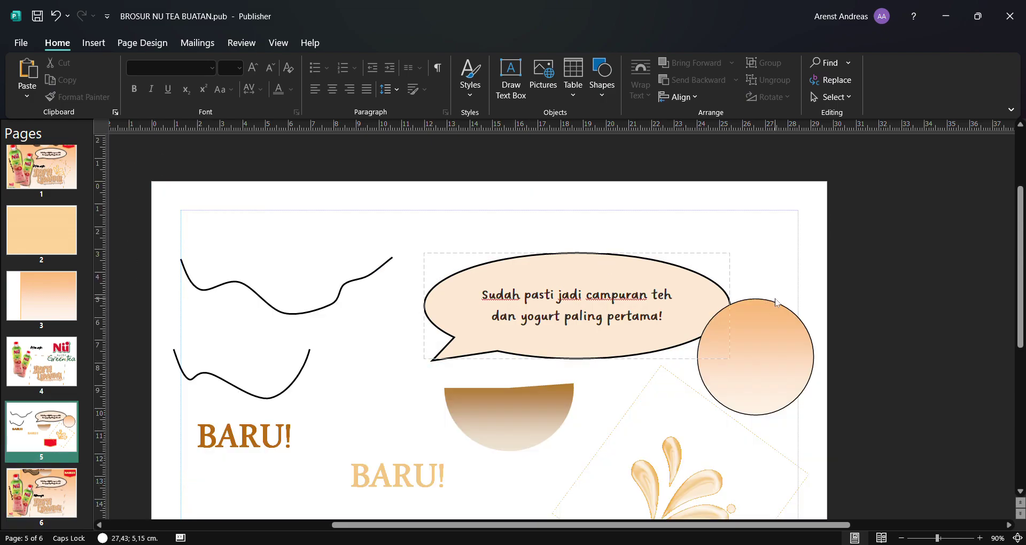
pyautogui.click(745, 377)
pyautogui.click(41, 491)
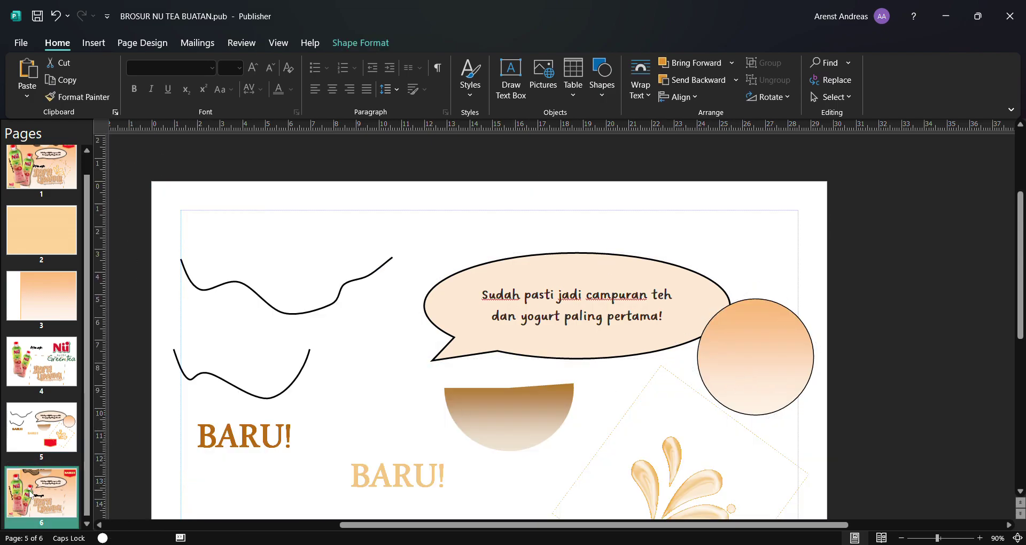
pyautogui.hotkey('ctrl', 'v')
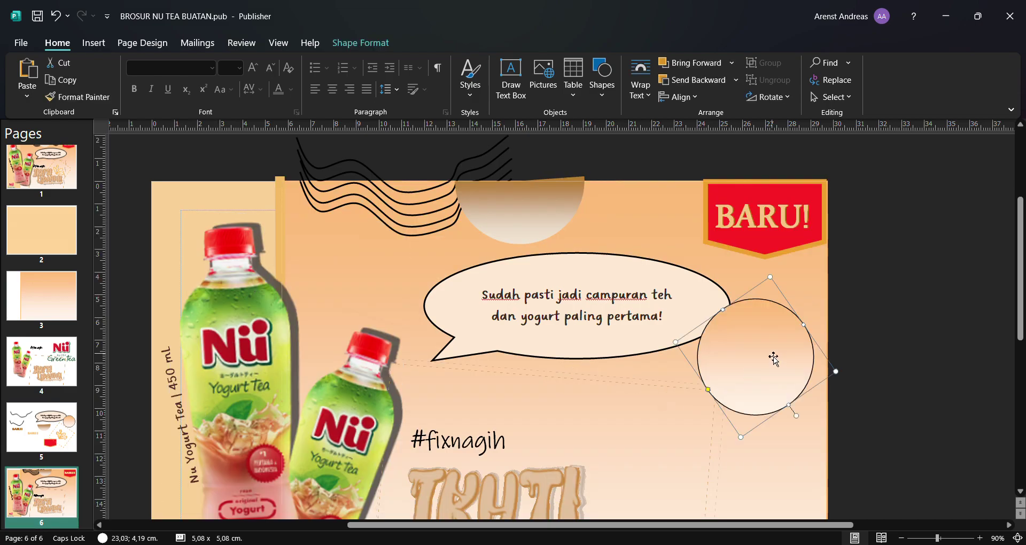
pyautogui.moveTo(765, 313); pyautogui.dragTo(577, 183)
pyautogui.click(703, 81)
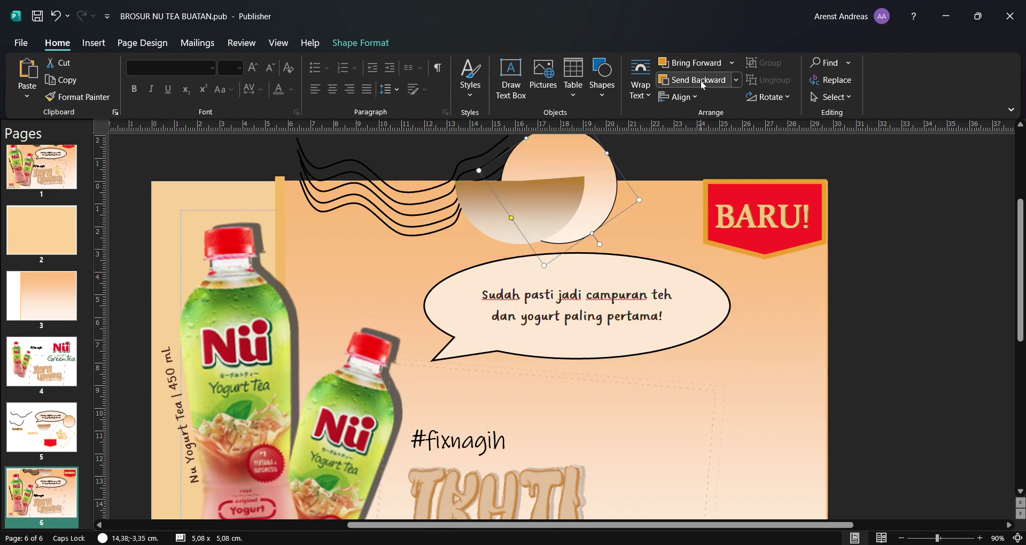
pyautogui.click(979, 348)
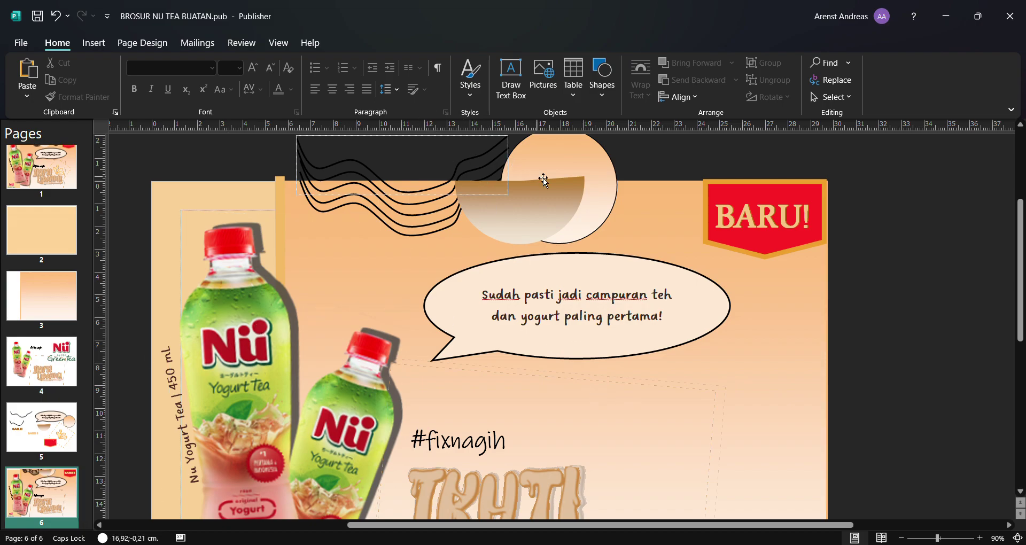
# Remove the black outline from the gradient circle behind the half-circle.
pyautogui.click(473, 159)
pyautogui.click(342, 41)
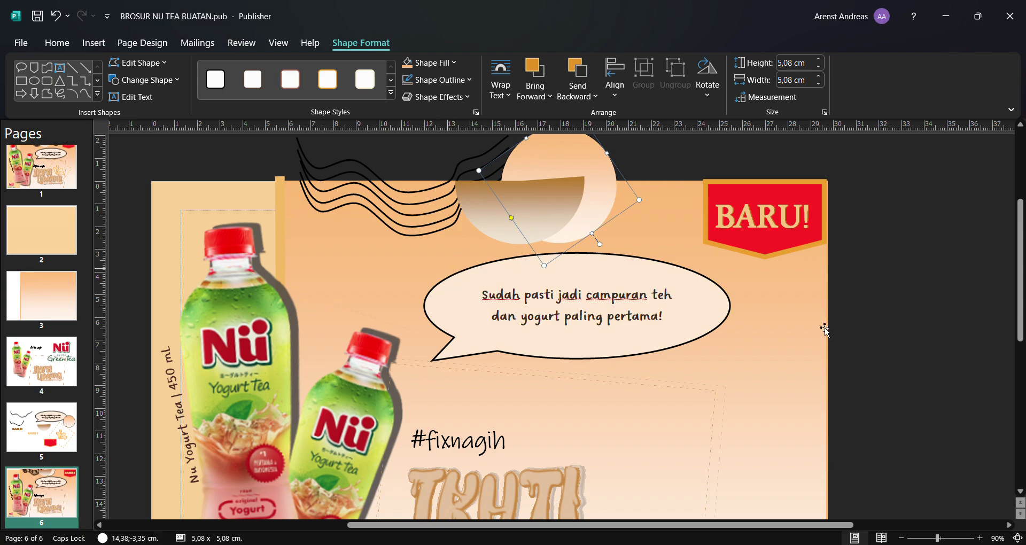
pyautogui.click(921, 323)
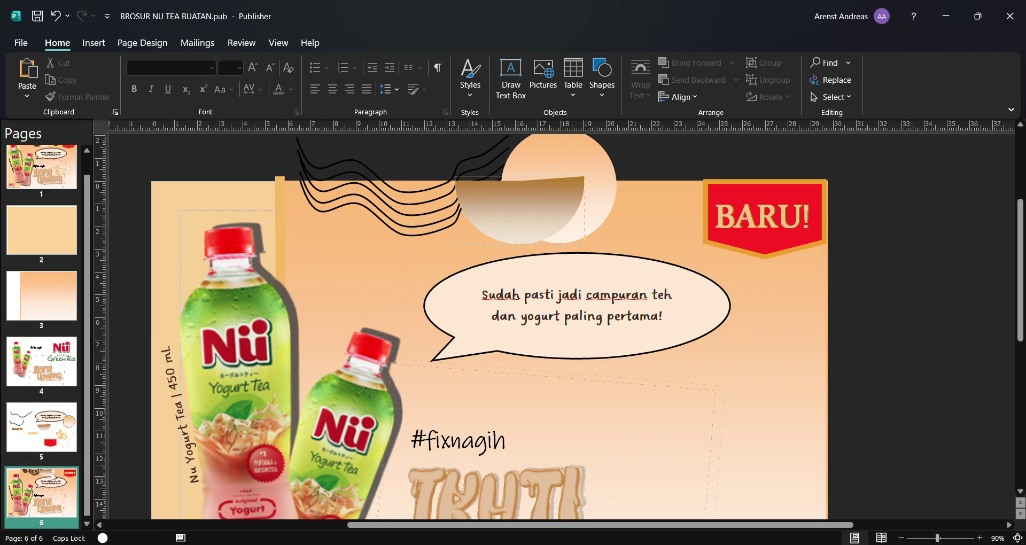
# Copy the short wavy line from page 5 to page 6 and place it over the circles on the page's upper edge.
pyautogui.click(45, 428)
pyautogui.click(259, 399)
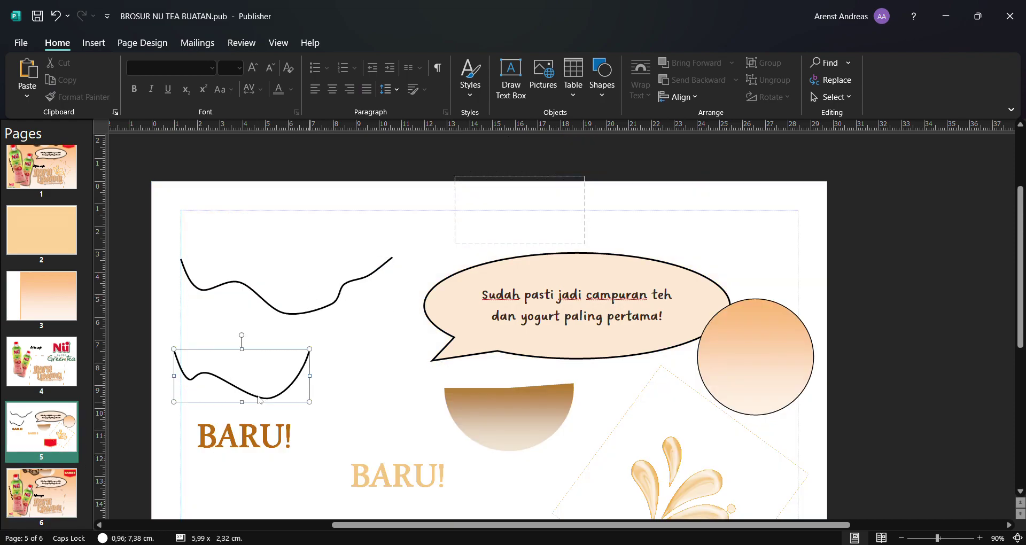
pyautogui.click(42, 486)
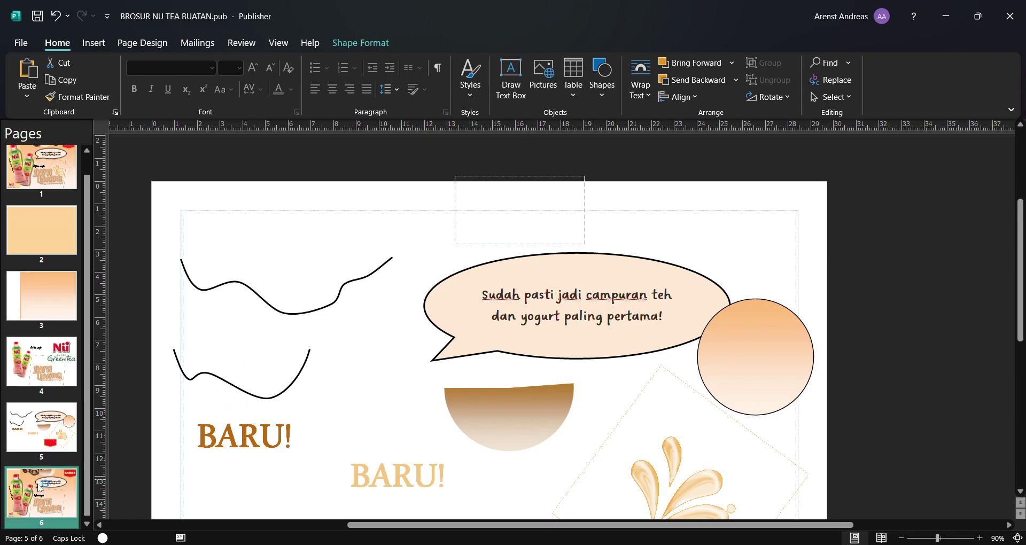
pyautogui.hotkey('ctrl', 'v')
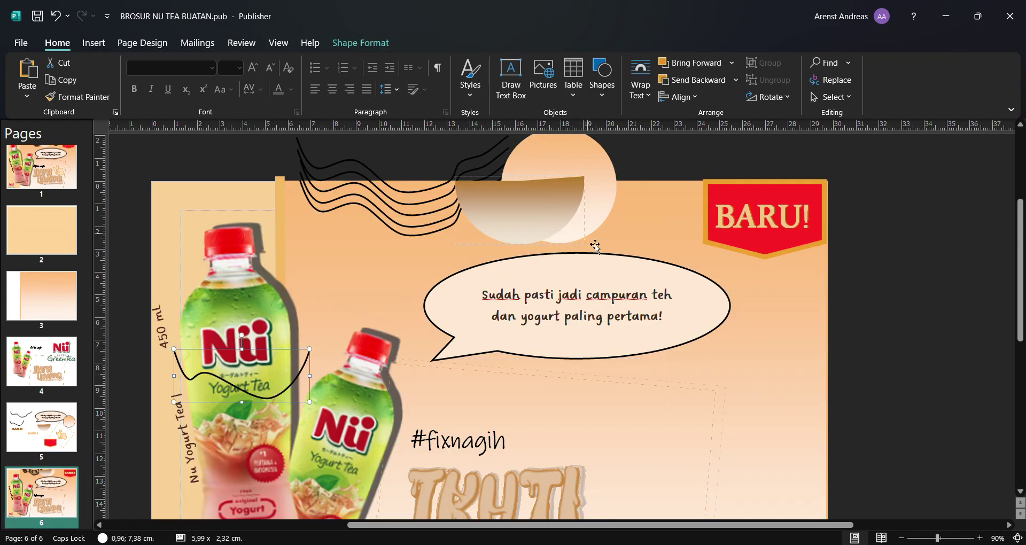
pyautogui.moveTo(530, 249)
pyautogui.mouseDown()
pyautogui.moveTo(643, 224)
pyautogui.moveTo(626, 241)
pyautogui.moveTo(611, 222)
pyautogui.mouseUp()
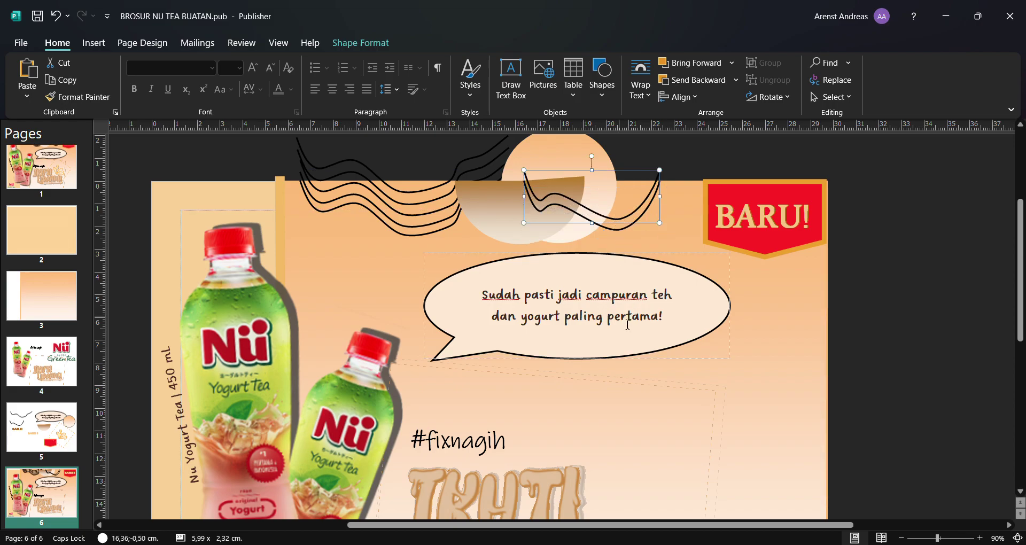
# Stack further copies of the short wavy line upward over the circles, including at about 16,36; -0,90 cm and 16,36; -1,33 cm.
pyautogui.hotkey('ctrl', 'z')
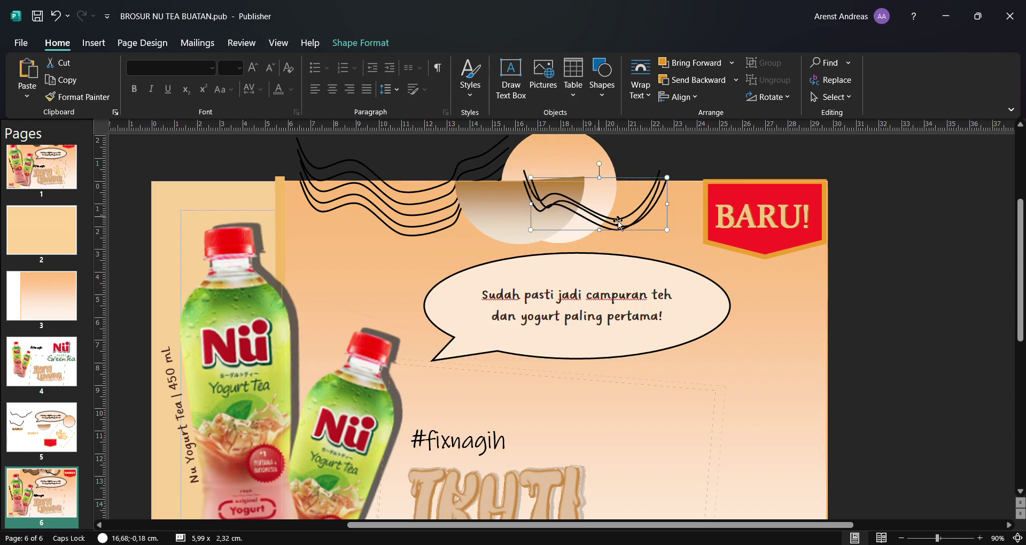
pyautogui.moveTo(618, 220); pyautogui.dragTo(611, 203)
pyautogui.hotkey('ctrl', 'v')
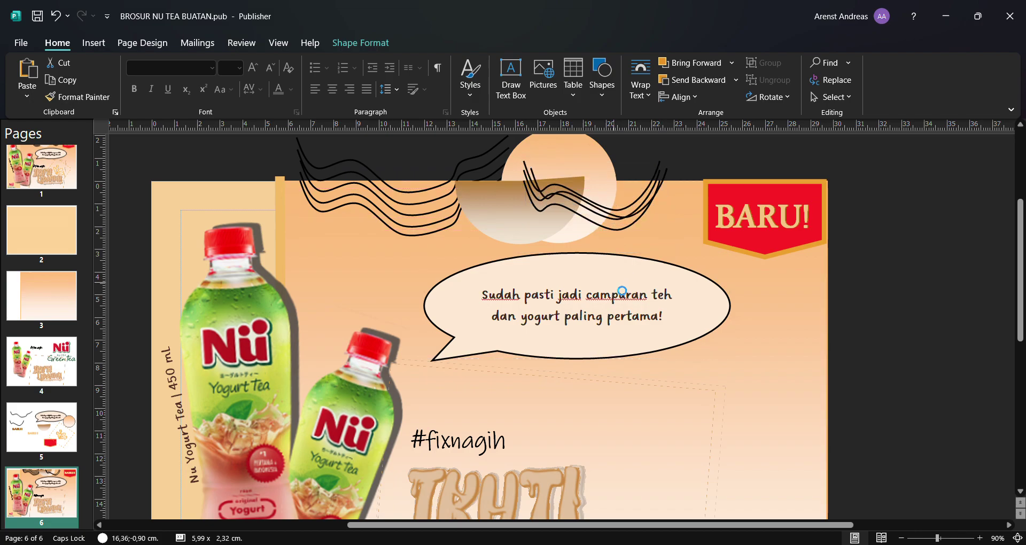
pyautogui.moveTo(595, 188); pyautogui.dragTo(588, 171)
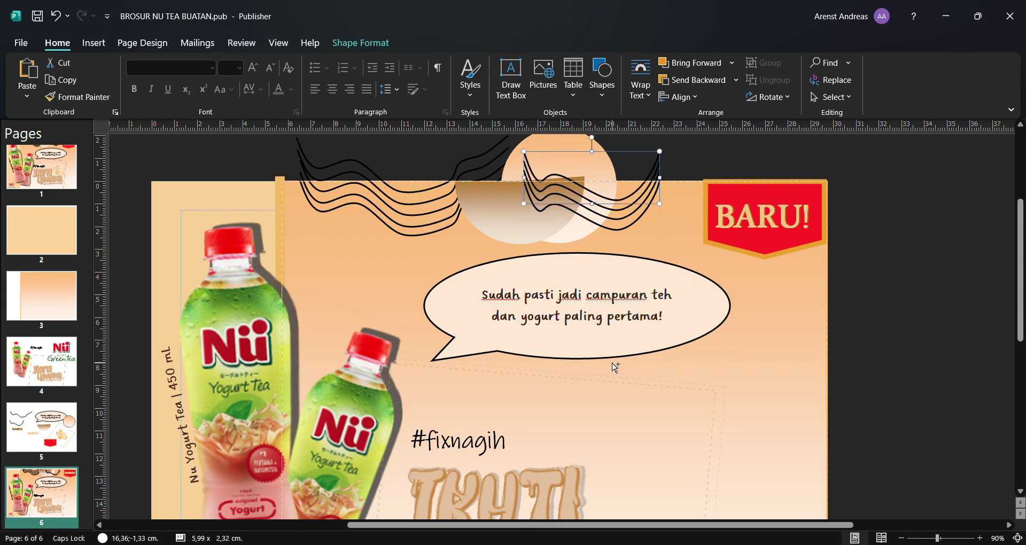
pyautogui.moveTo(594, 198)
pyautogui.mouseDown()
pyautogui.moveTo(600, 204)
pyautogui.moveTo(617, 181)
pyautogui.moveTo(611, 167)
pyautogui.mouseUp()
pyautogui.click(982, 315)
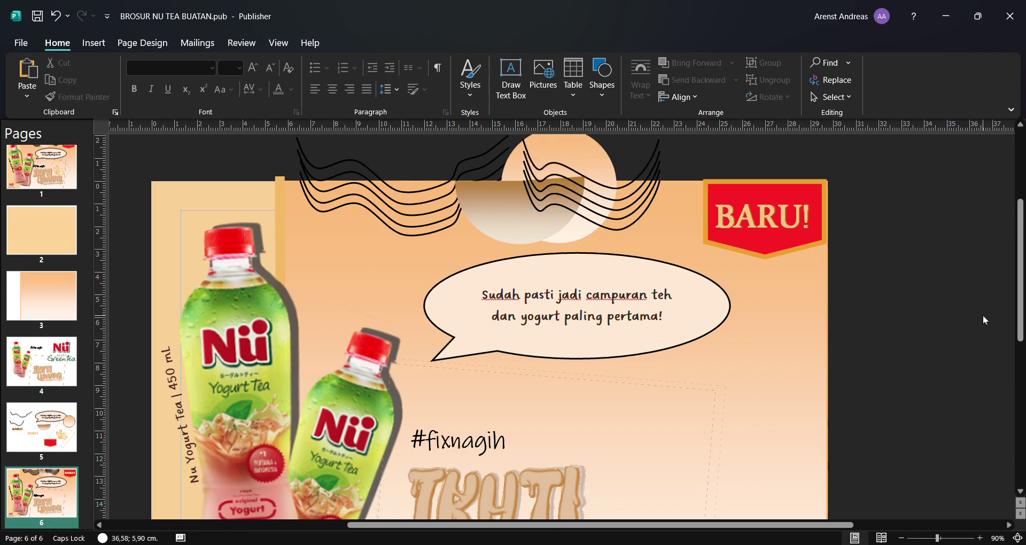
# Copy the cream splash picture from page 5 to page 6 and place it at about 16,36; 7,60 cm above the "LIDAHMU" lettering.
pyautogui.scroll(-1, 406, 304)
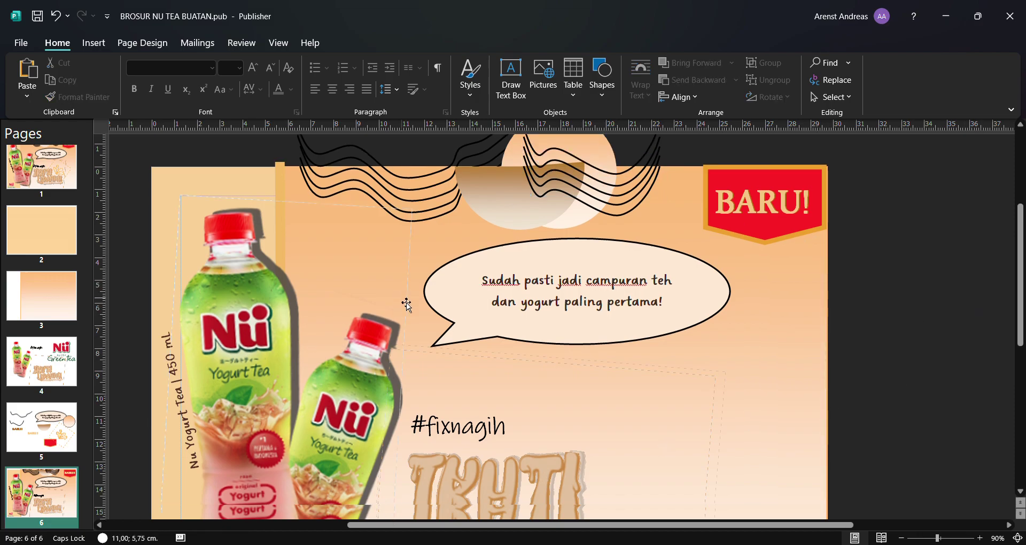
pyautogui.scroll(-3, 406, 304)
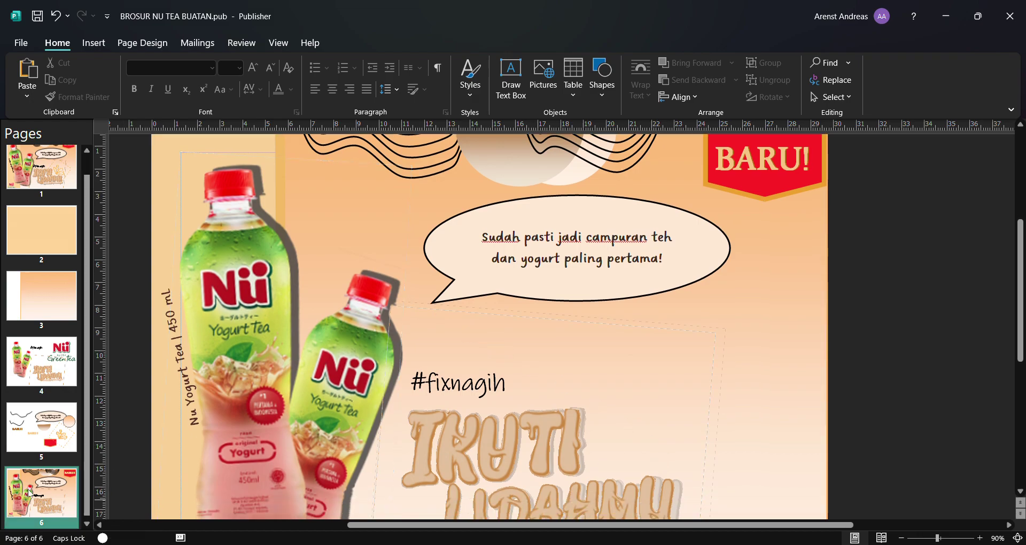
pyautogui.click(40, 428)
pyautogui.click(681, 434)
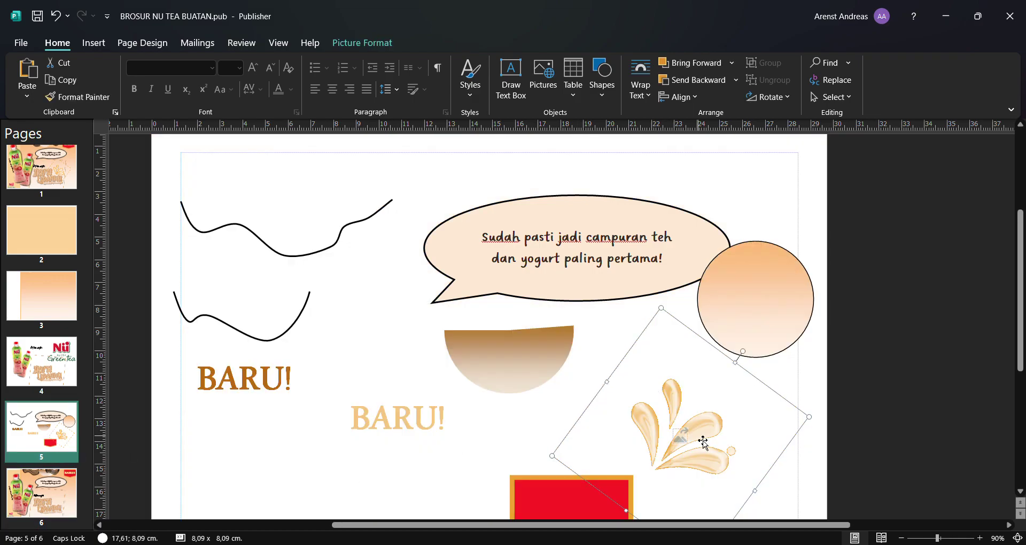
pyautogui.click(69, 498)
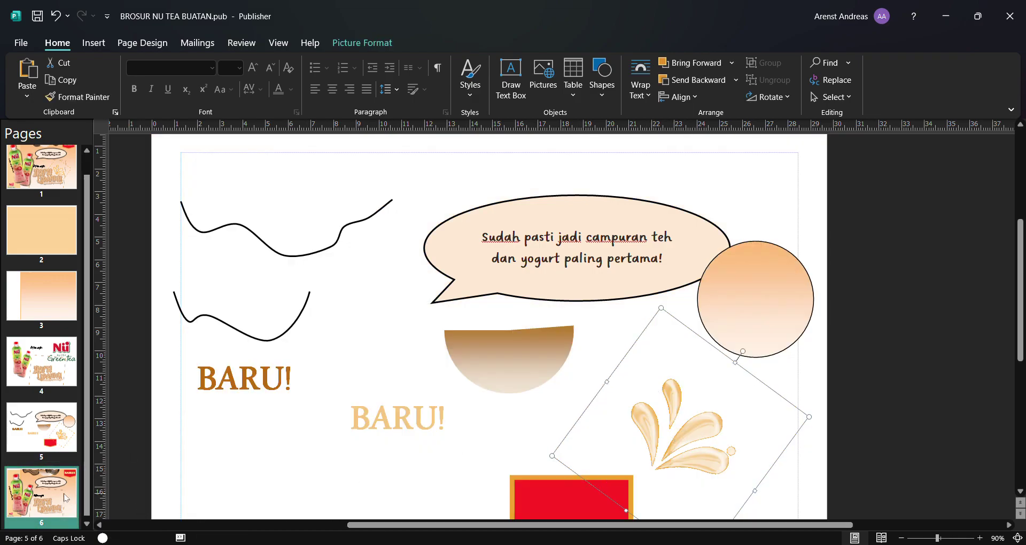
pyautogui.scroll(-1, 695, 383)
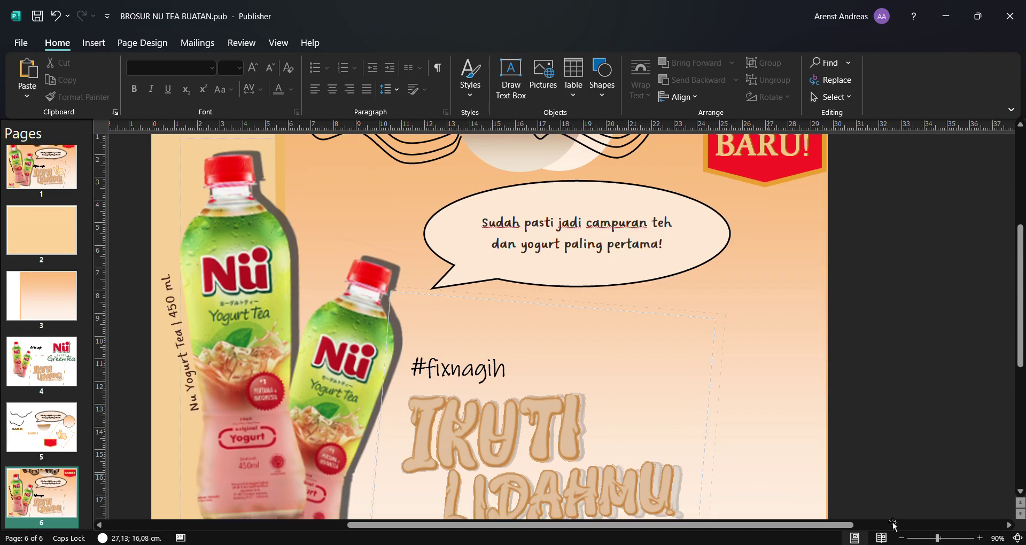
pyautogui.hotkey('ctrl', 'v')
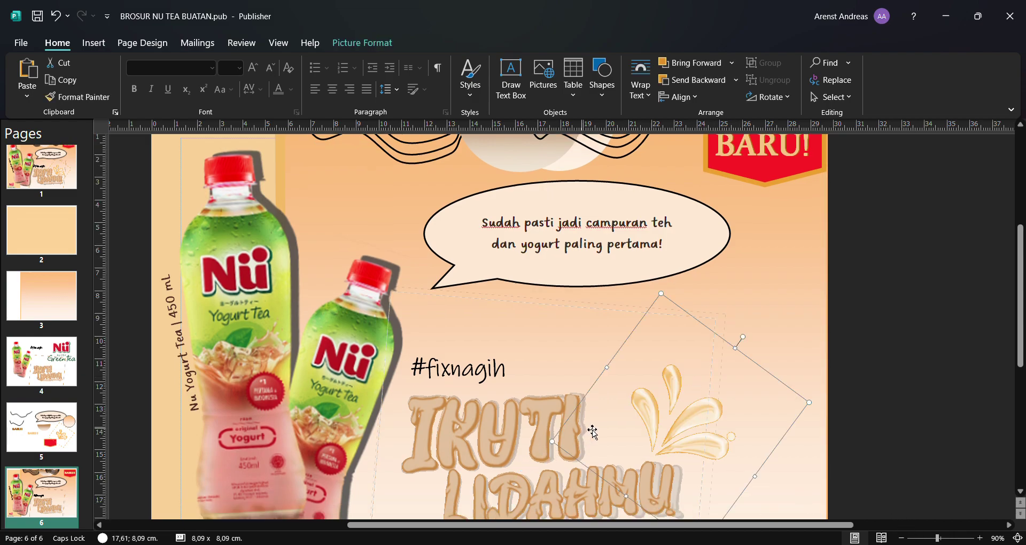
pyautogui.moveTo(685, 405); pyautogui.dragTo(656, 394)
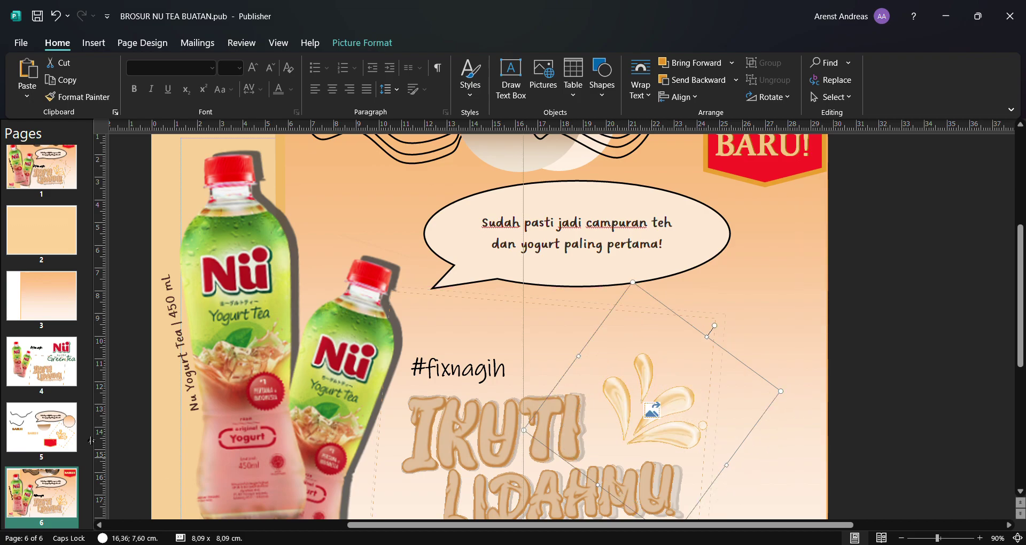
# Rotate the "Nu Yogurt Tea | 450 mL" text slightly and place it at about -1,15; -1,15 cm along the large bottle.
pyautogui.click(154, 276)
pyautogui.scroll(3, 144, 308)
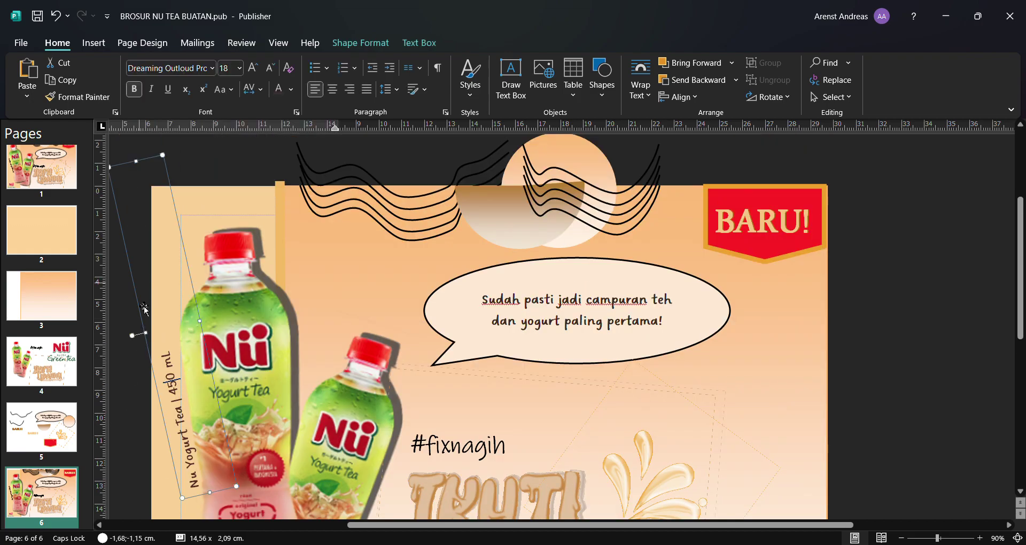
pyautogui.moveTo(134, 343)
pyautogui.mouseDown()
pyautogui.moveTo(160, 336)
pyautogui.moveTo(142, 339)
pyautogui.moveTo(136, 354)
pyautogui.moveTo(172, 319)
pyautogui.moveTo(155, 340)
pyautogui.mouseUp()
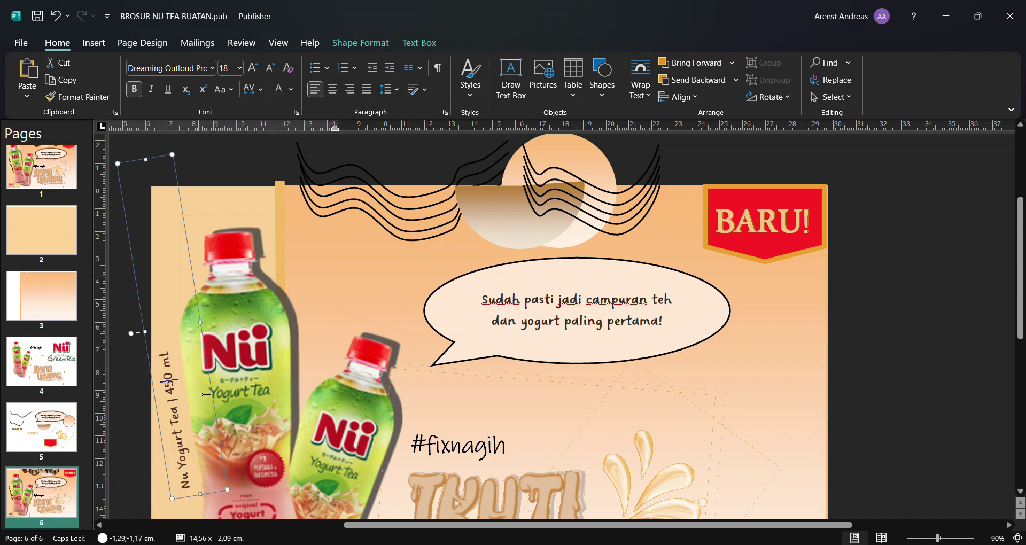
pyautogui.click(222, 416)
pyautogui.click(159, 295)
pyautogui.click(148, 293)
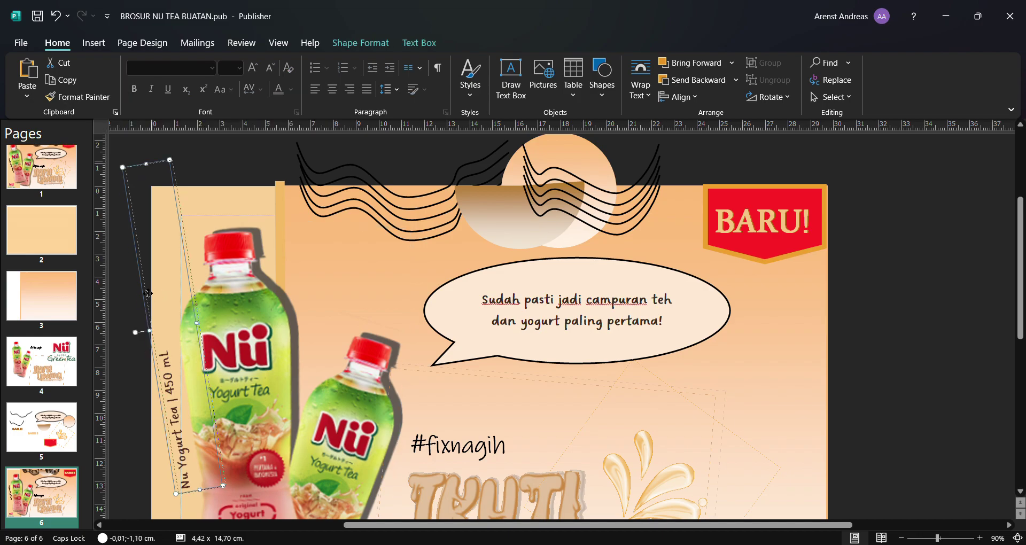
pyautogui.moveTo(148, 293); pyautogui.dragTo(150, 296)
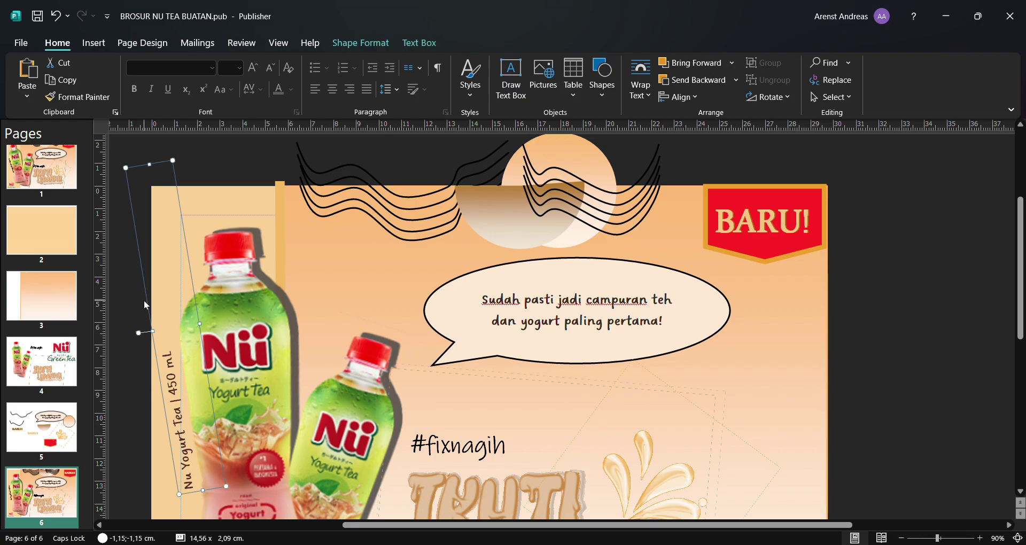
pyautogui.click(889, 310)
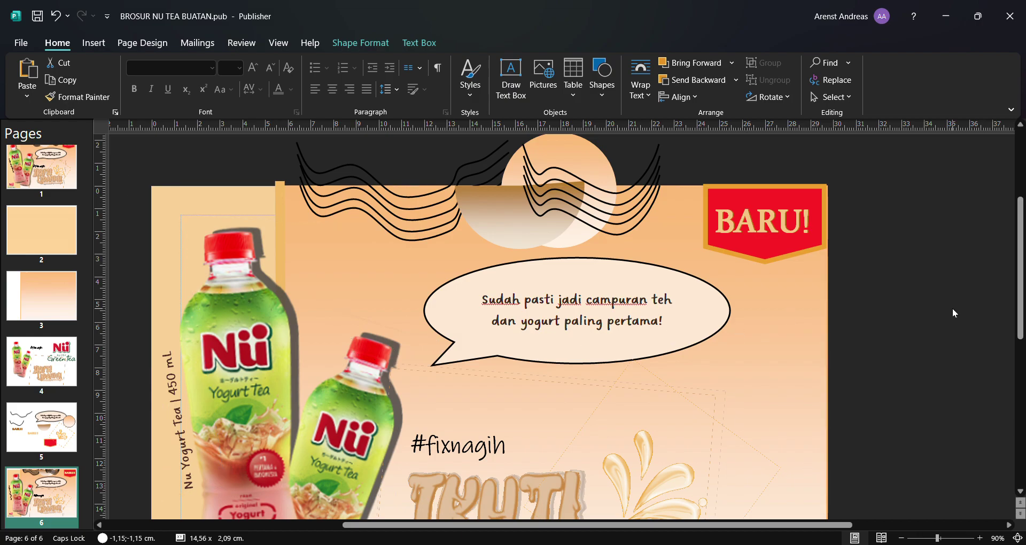
# Examine the whole page 6 layout and compare it with the original brochure on page 1.
pyautogui.scroll(-3, 671, 426)
pyautogui.scroll(-3, 672, 427)
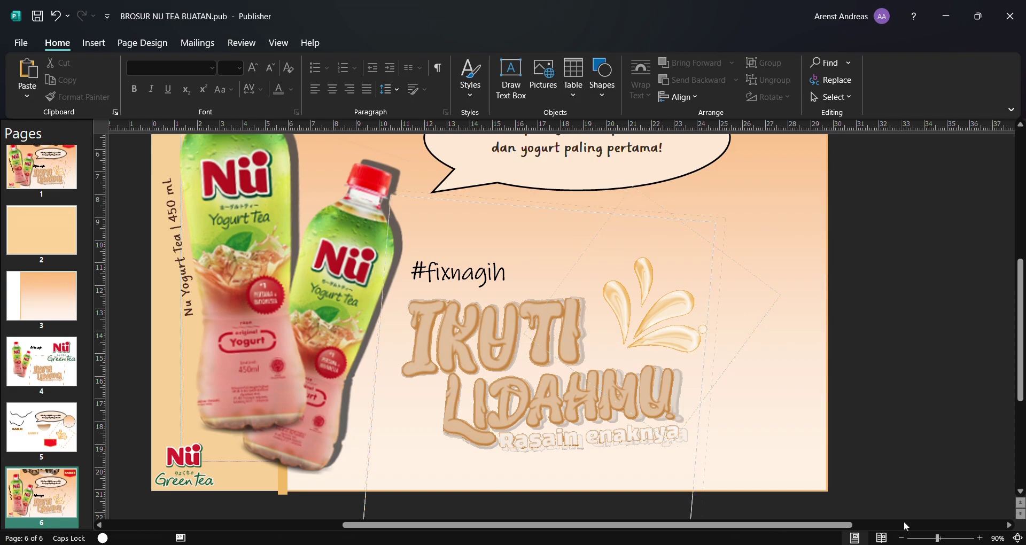
pyautogui.click(932, 538)
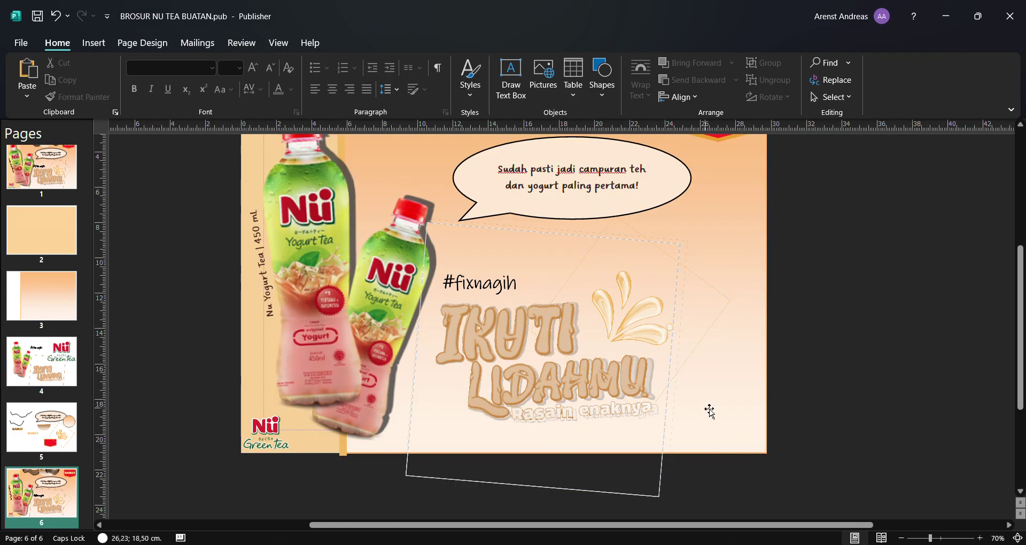
pyautogui.scroll(1, 711, 408)
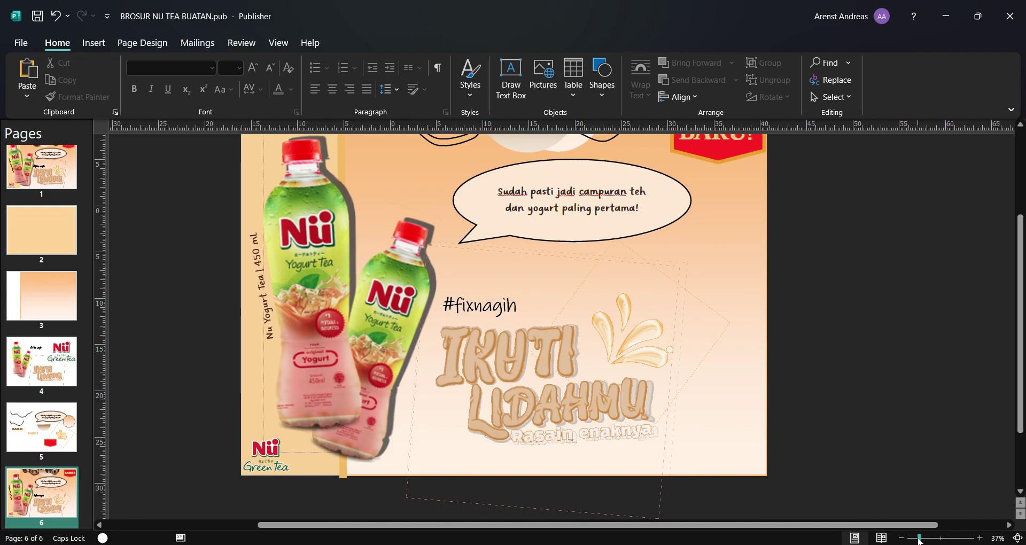
pyautogui.click(918, 538)
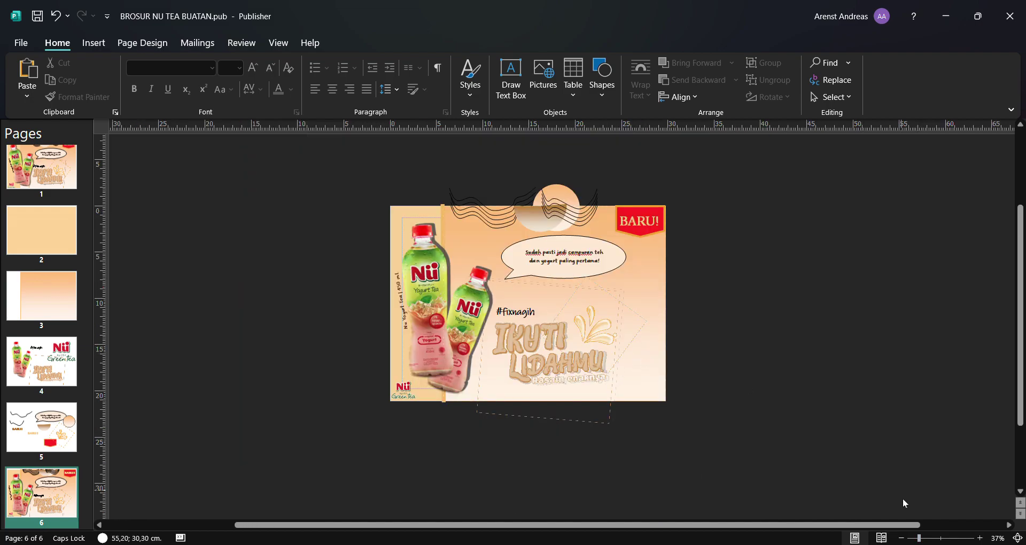
pyautogui.click(929, 539)
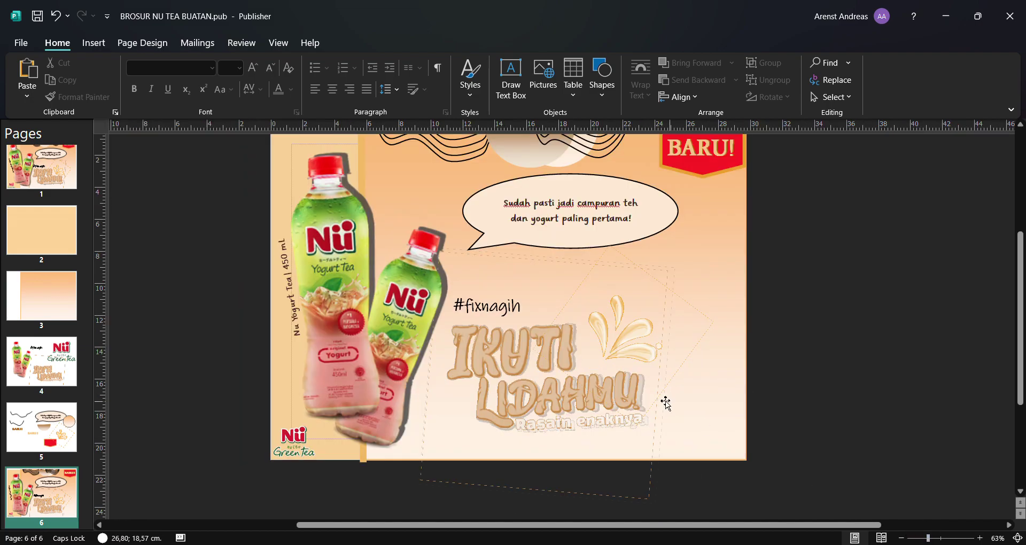
pyautogui.scroll(1, 677, 392)
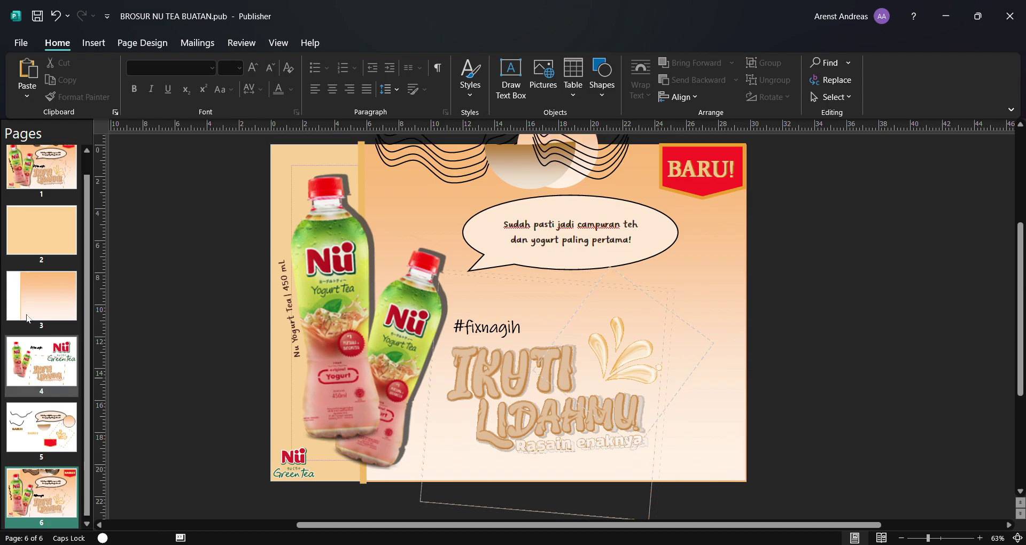
pyautogui.click(43, 167)
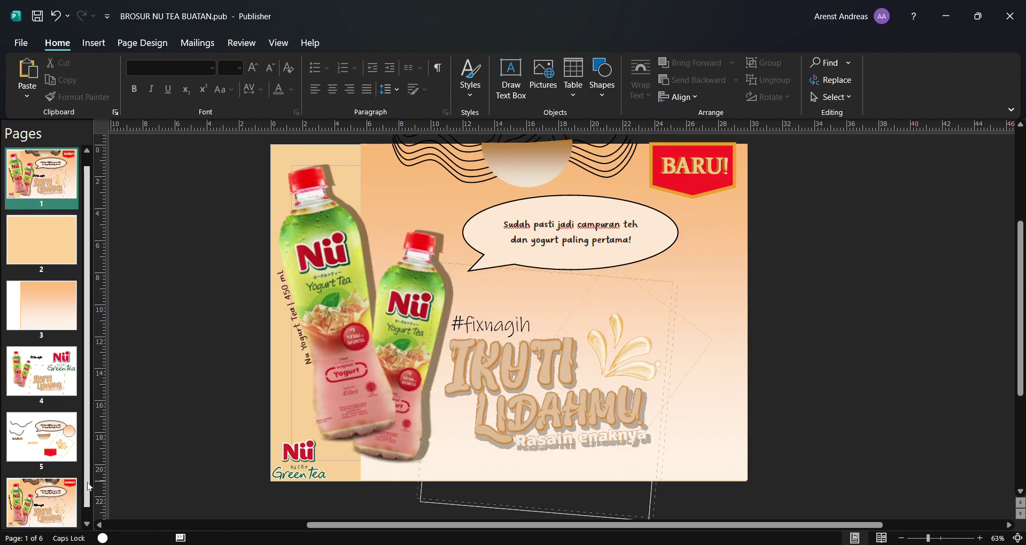
pyautogui.click(47, 505)
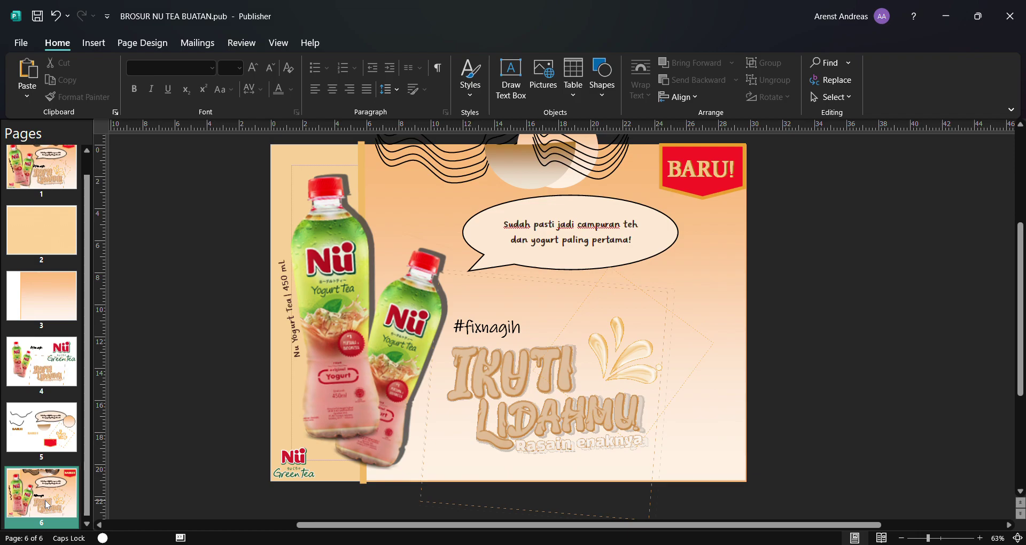
pyautogui.click(32, 166)
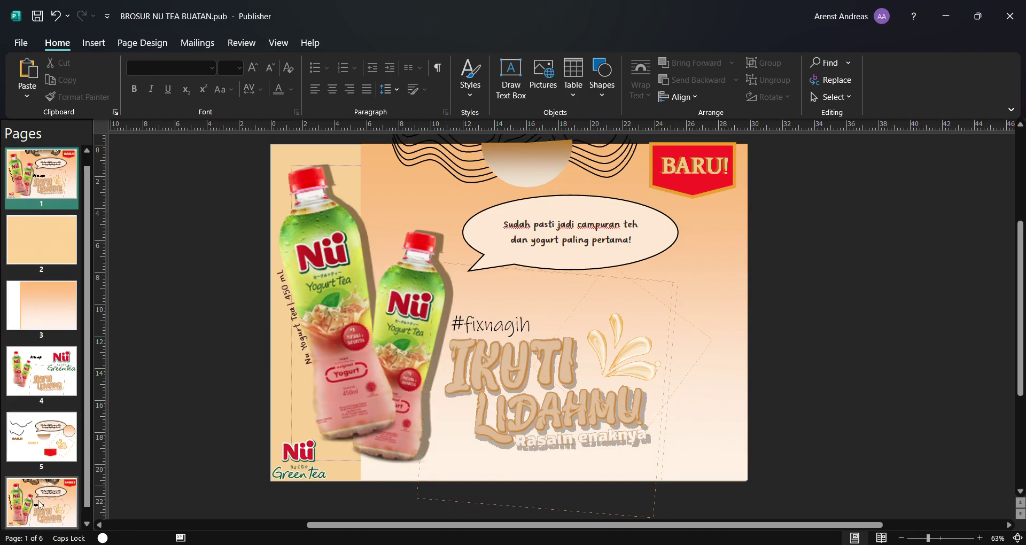
pyautogui.click(37, 503)
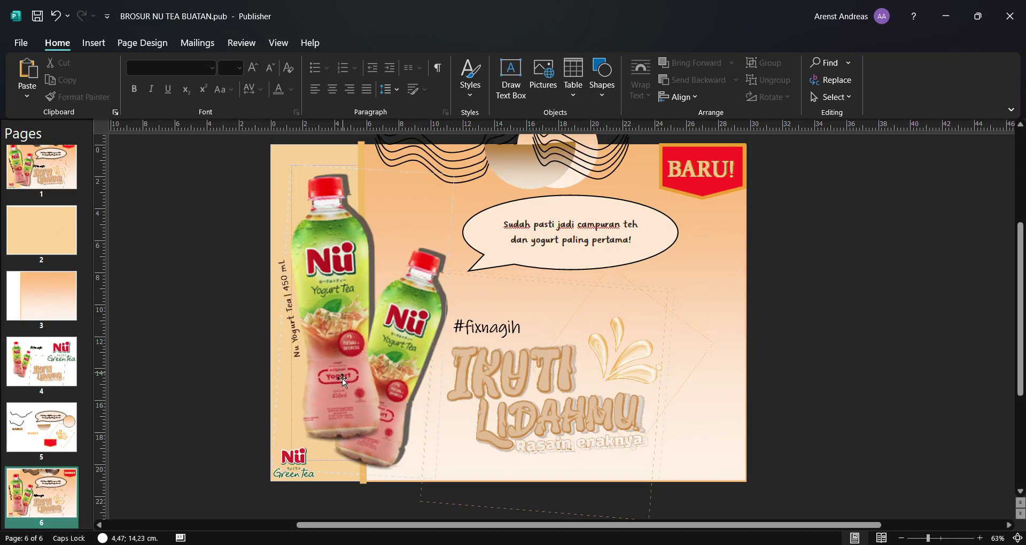
# Enlarge the Nü Green Tea logo slightly in the lower-left corner of the brochure on page 6.
pyautogui.click(406, 192)
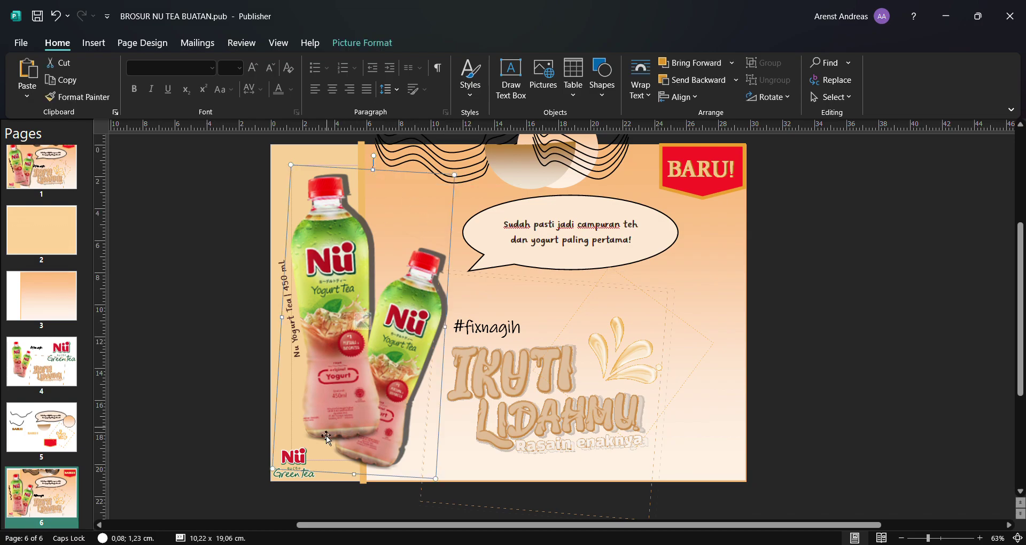
pyautogui.click(299, 477)
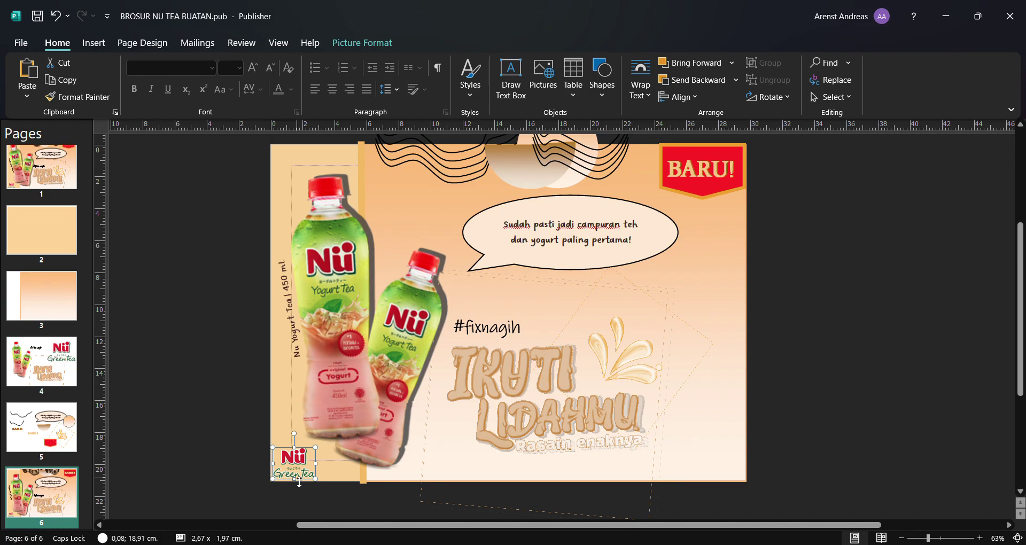
pyautogui.moveTo(319, 456); pyautogui.dragTo(327, 454)
pyautogui.click(867, 373)
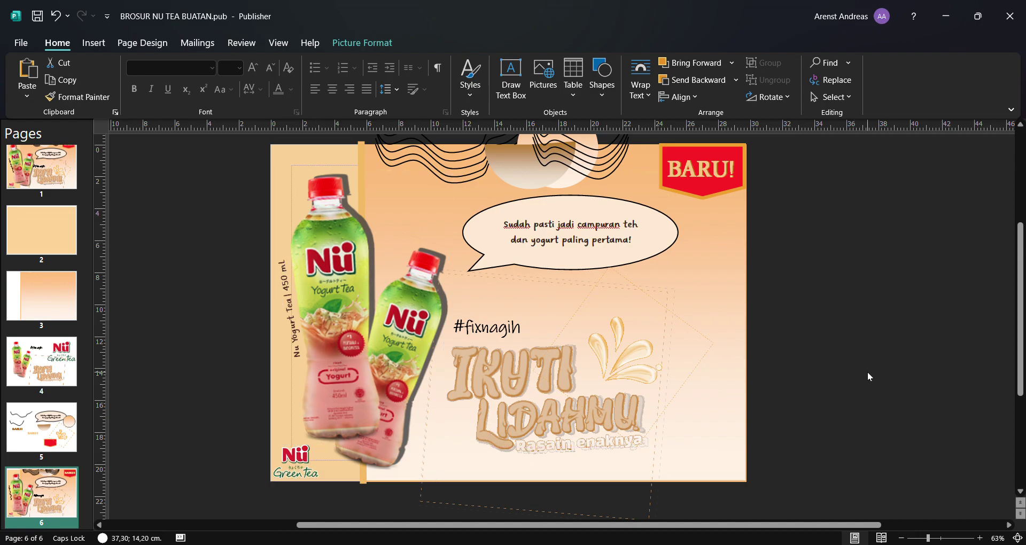